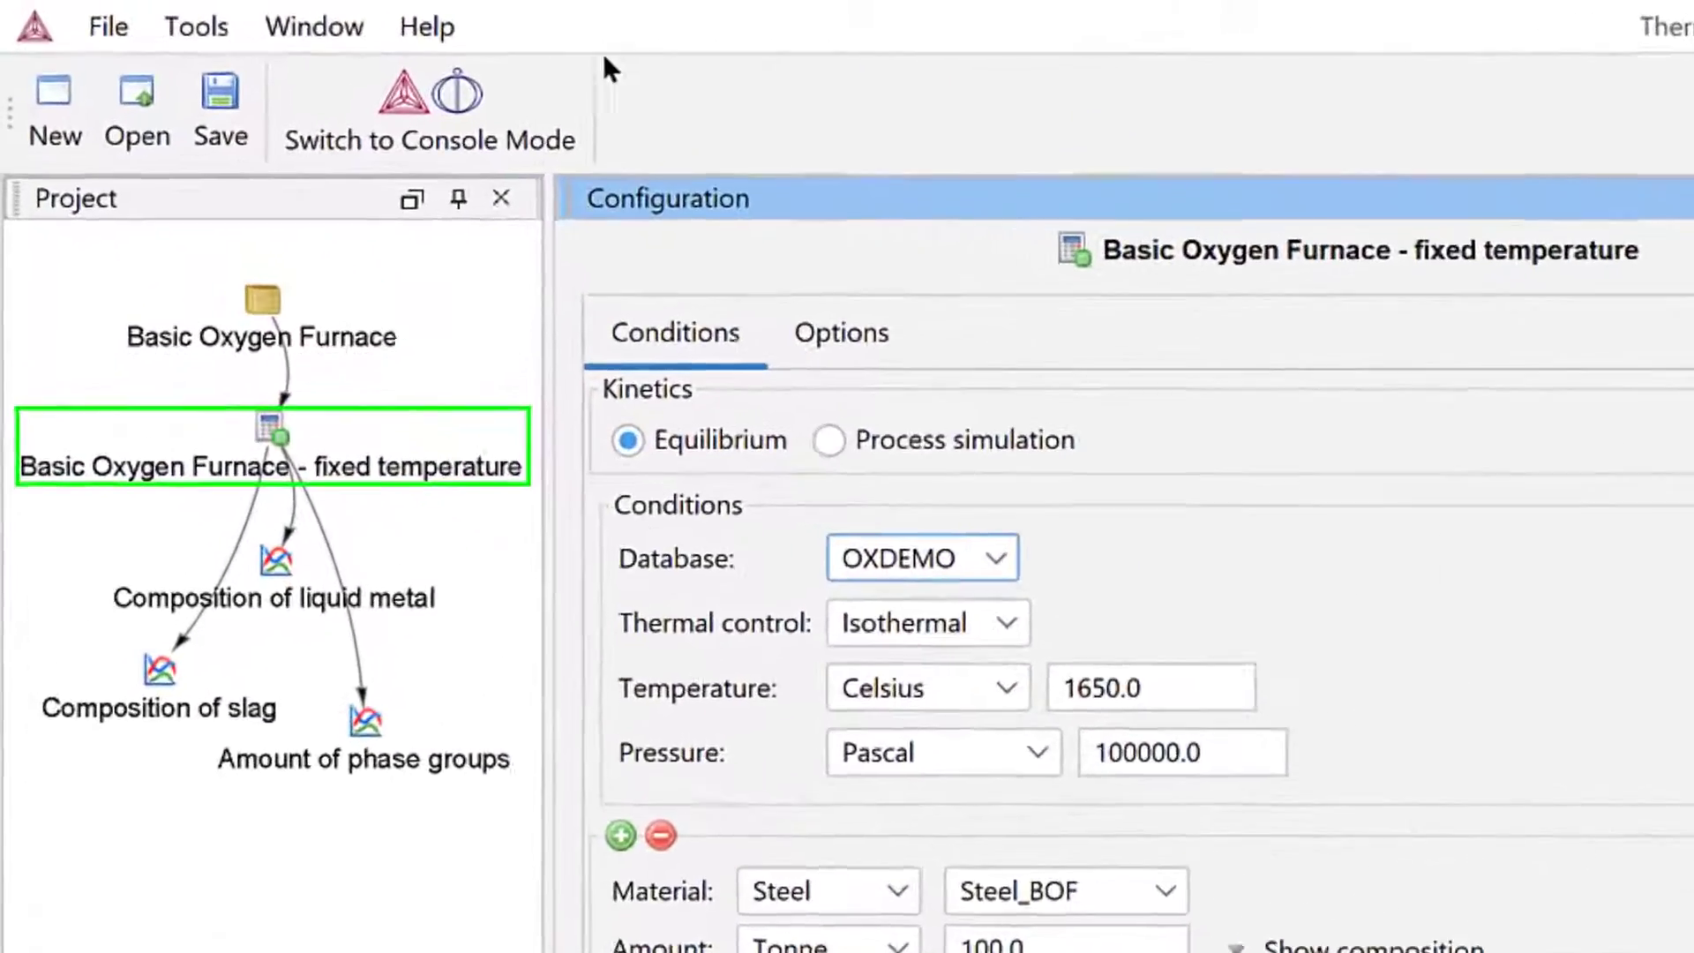
Browse the Help example files and open the Process Metallurgy examples folder.
click(427, 26)
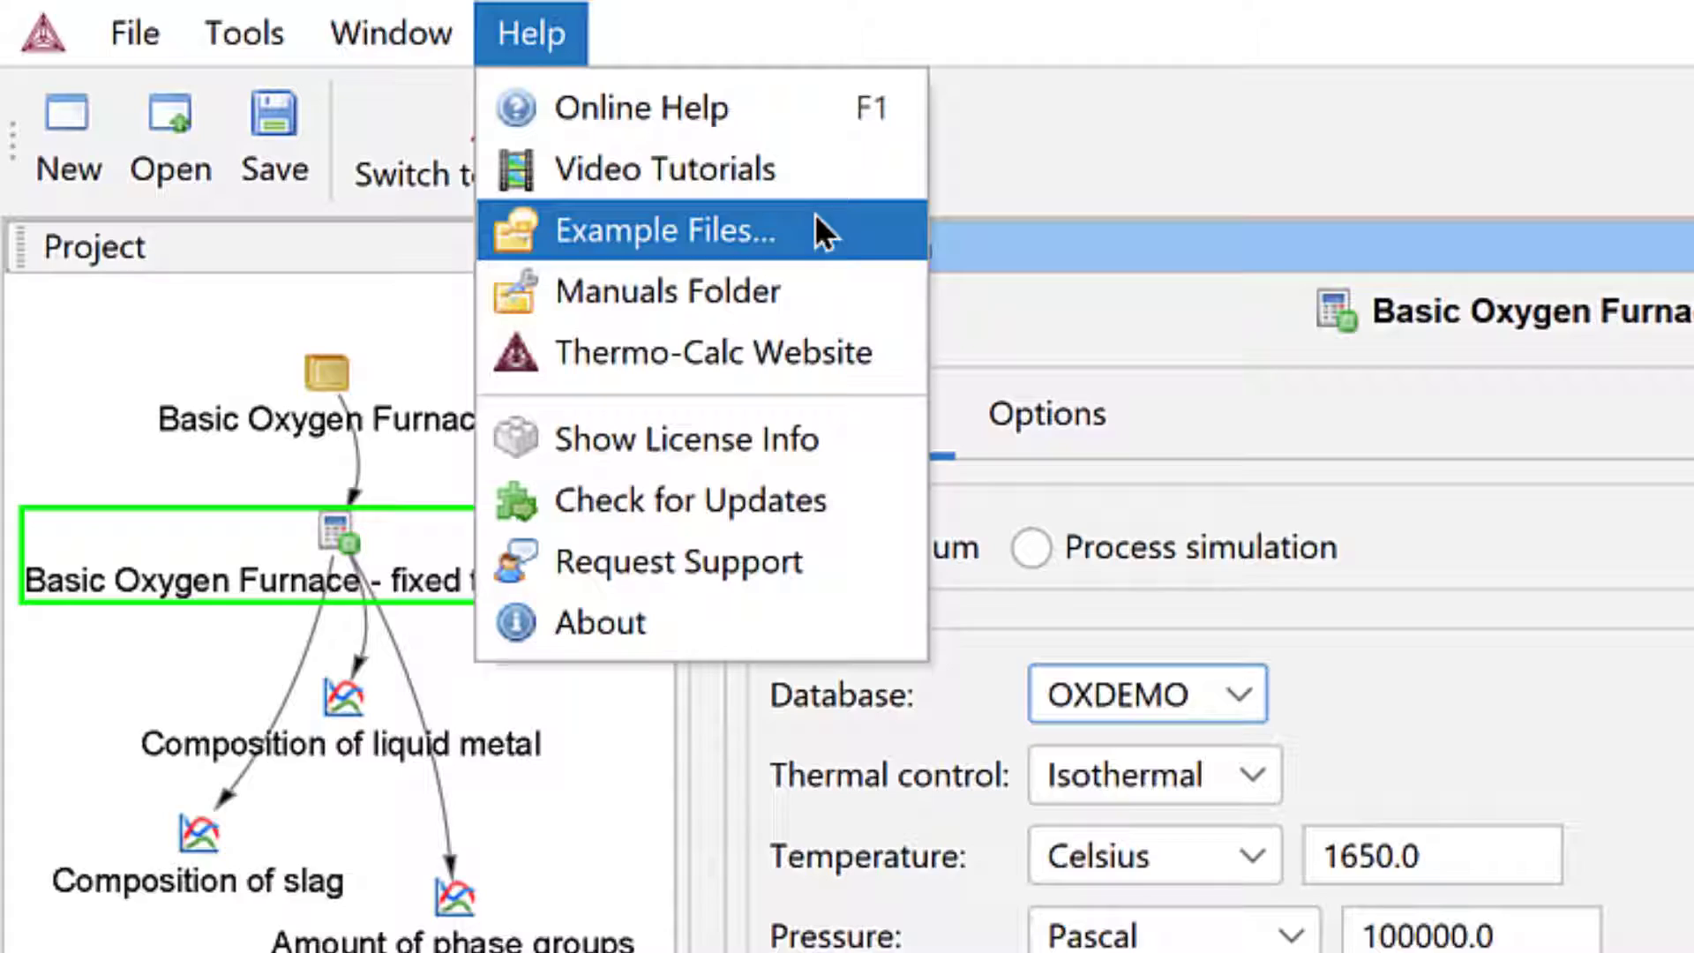
click(845, 238)
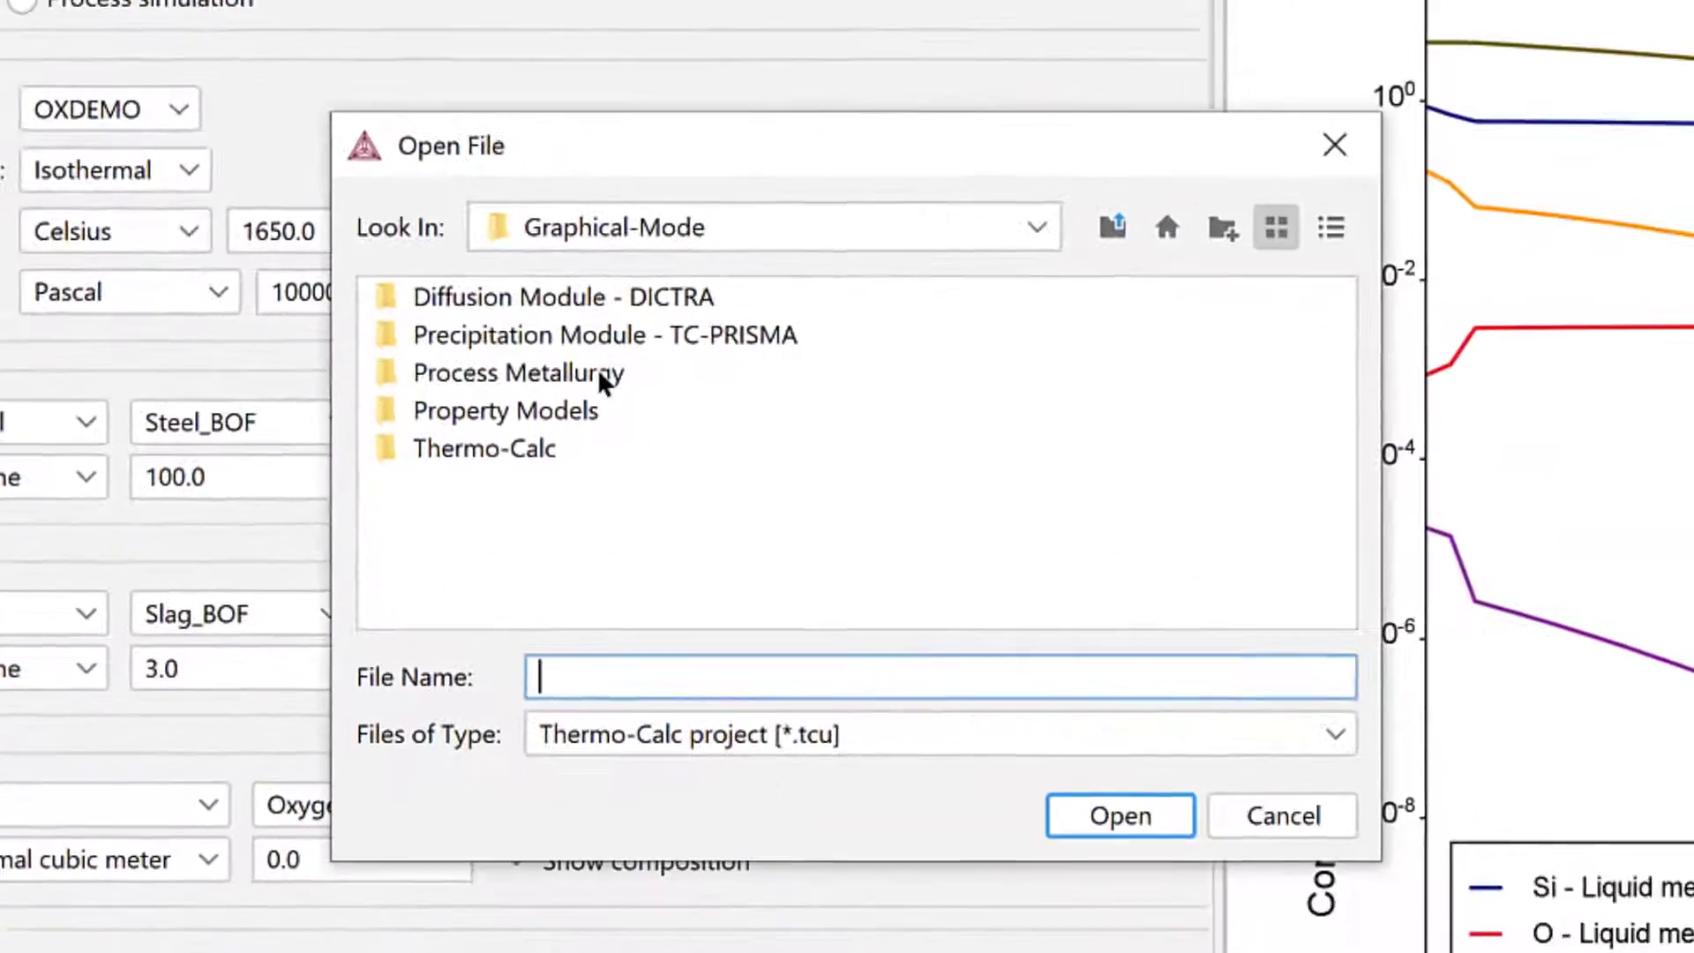
click(572, 358)
double_click(572, 357)
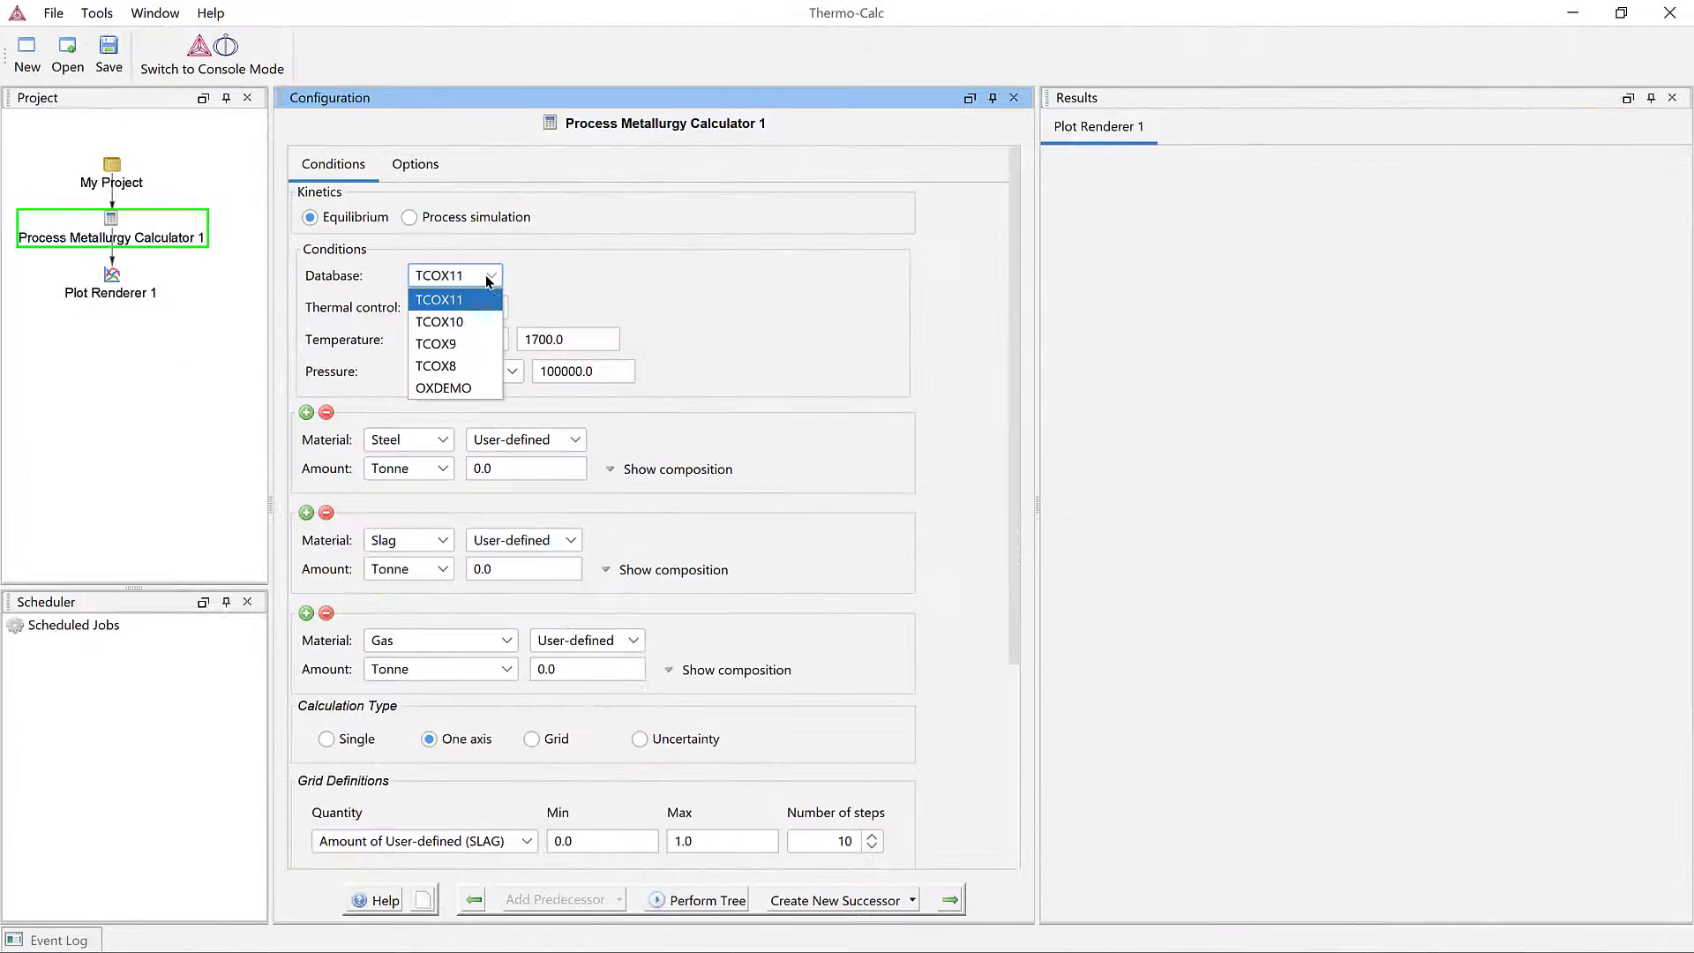
Start a Process Metallurgy calculation from the template and review its isothermal 1700.0 °C defaults and database list.
click(476, 389)
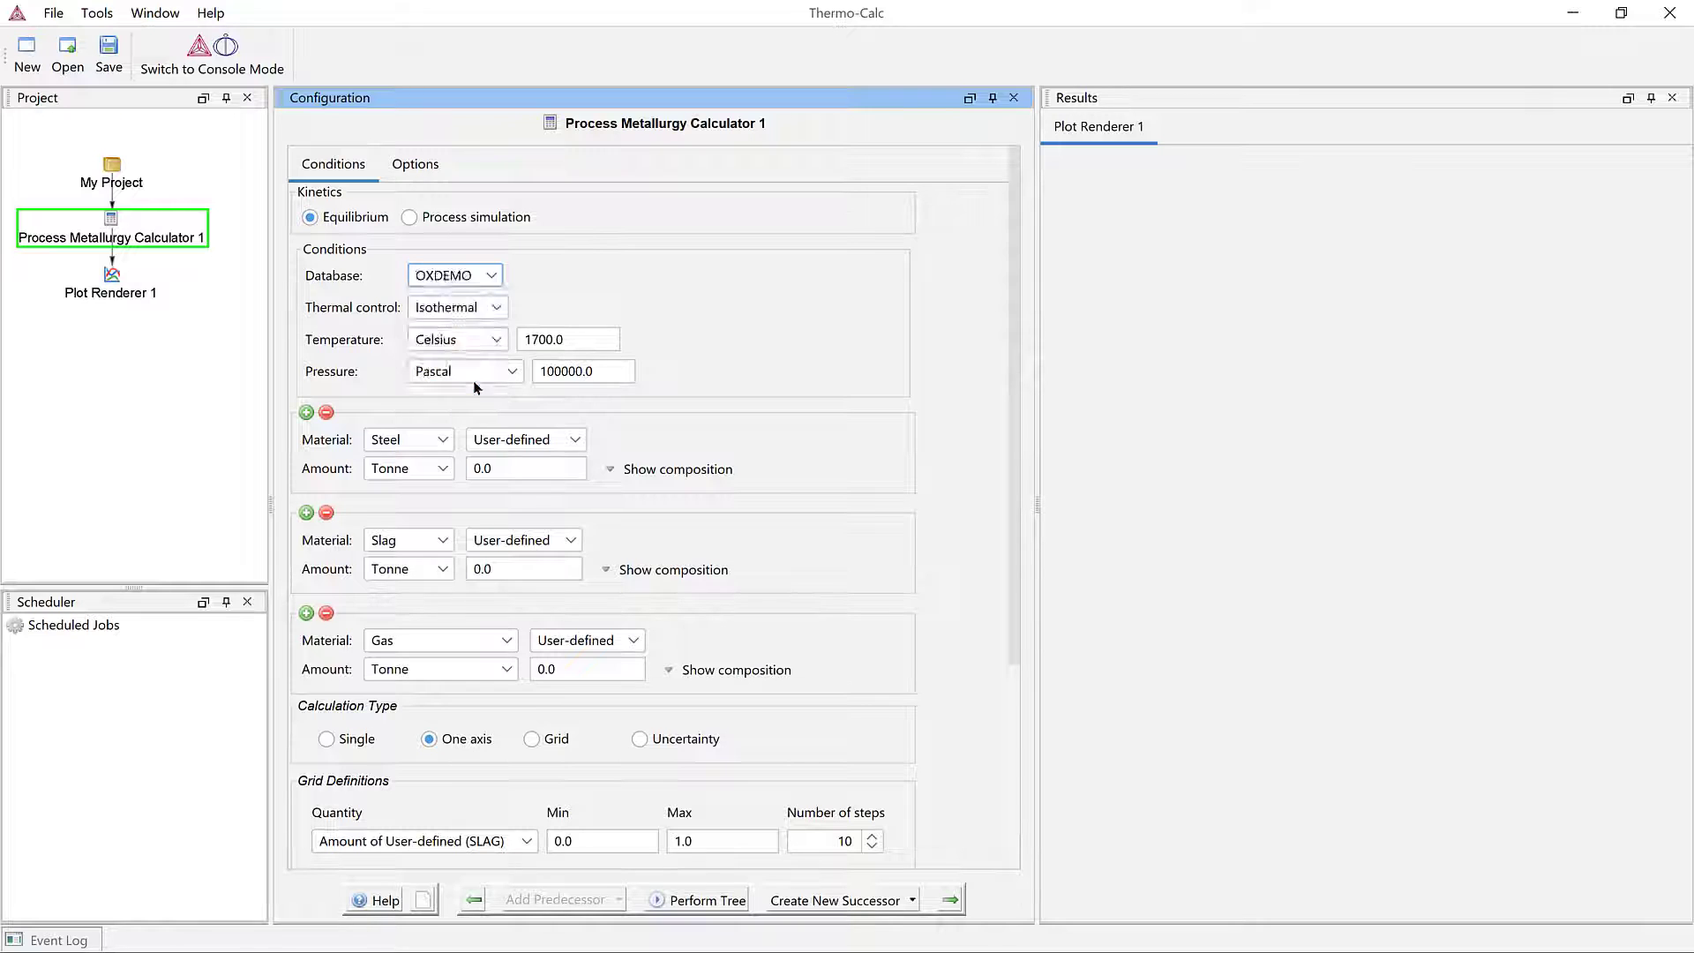
click(499, 309)
click(495, 332)
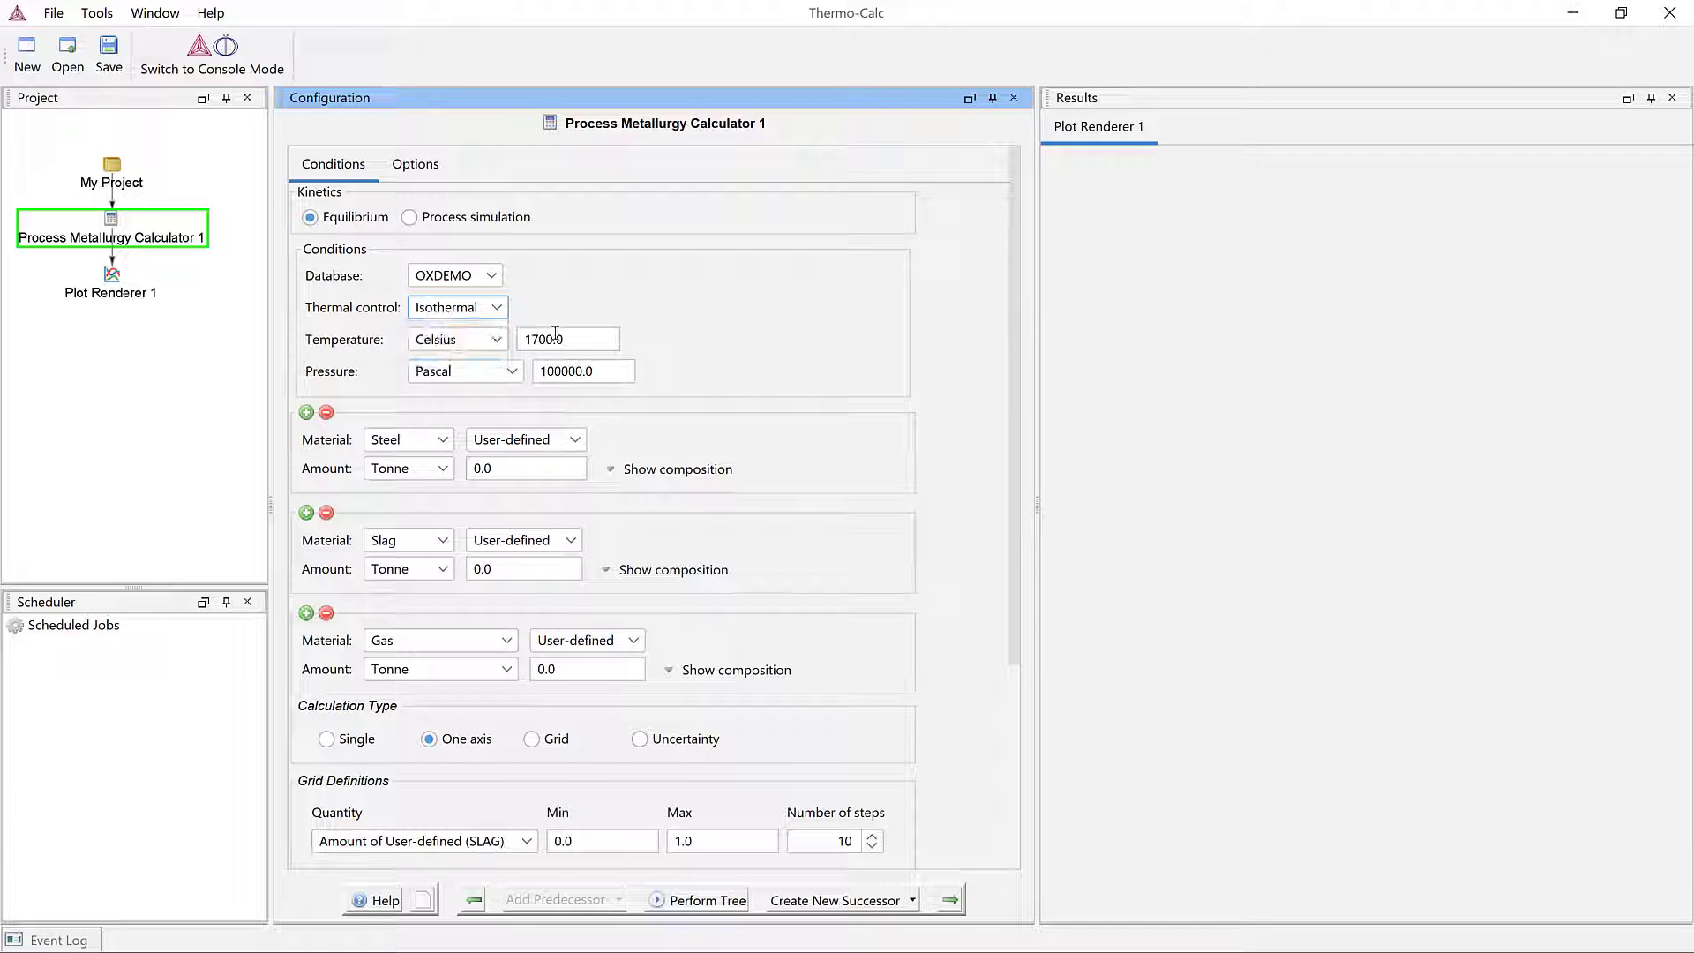
double_click(585, 339)
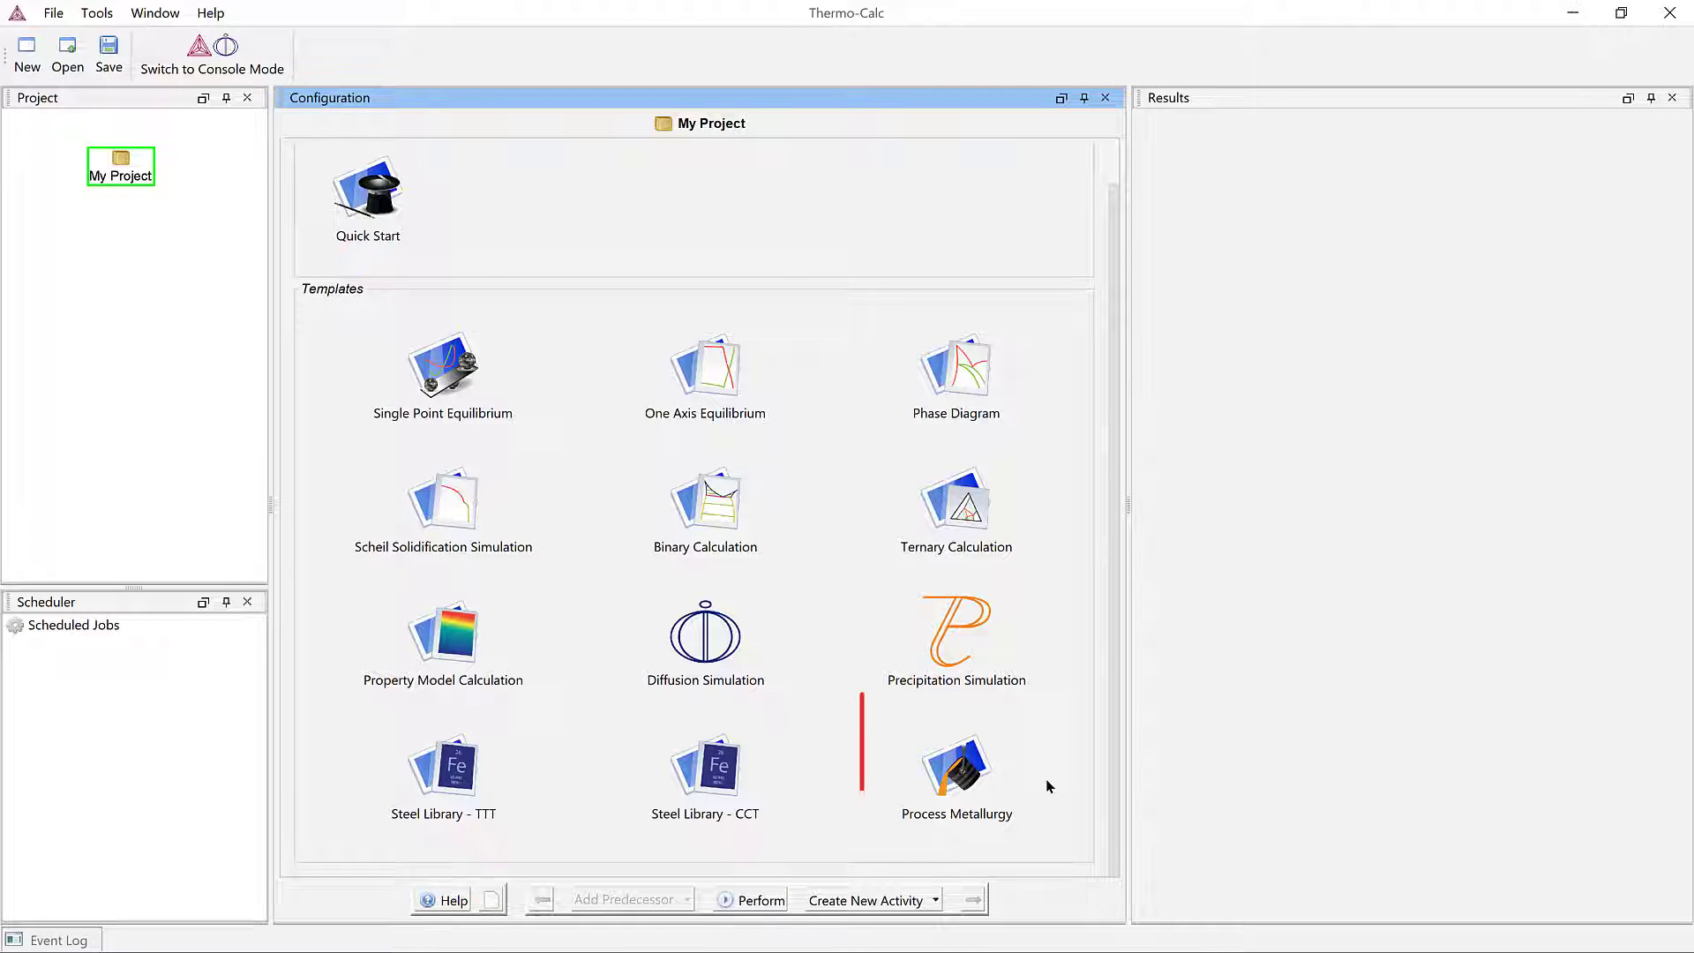
click(971, 772)
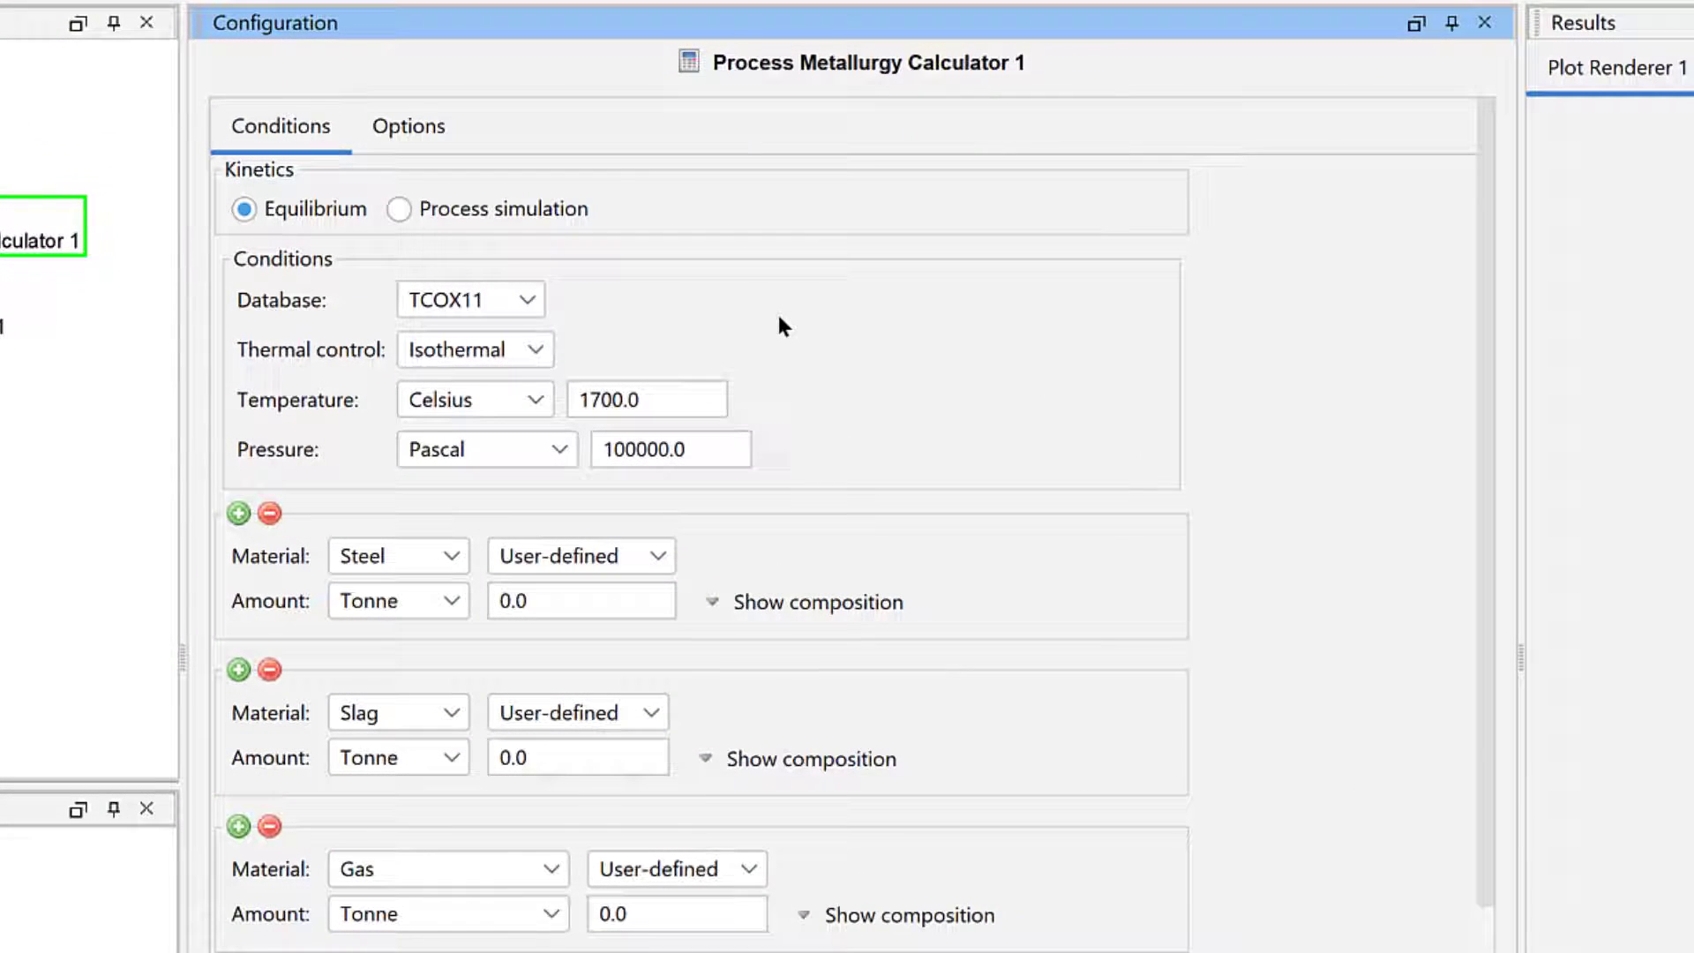
click(527, 300)
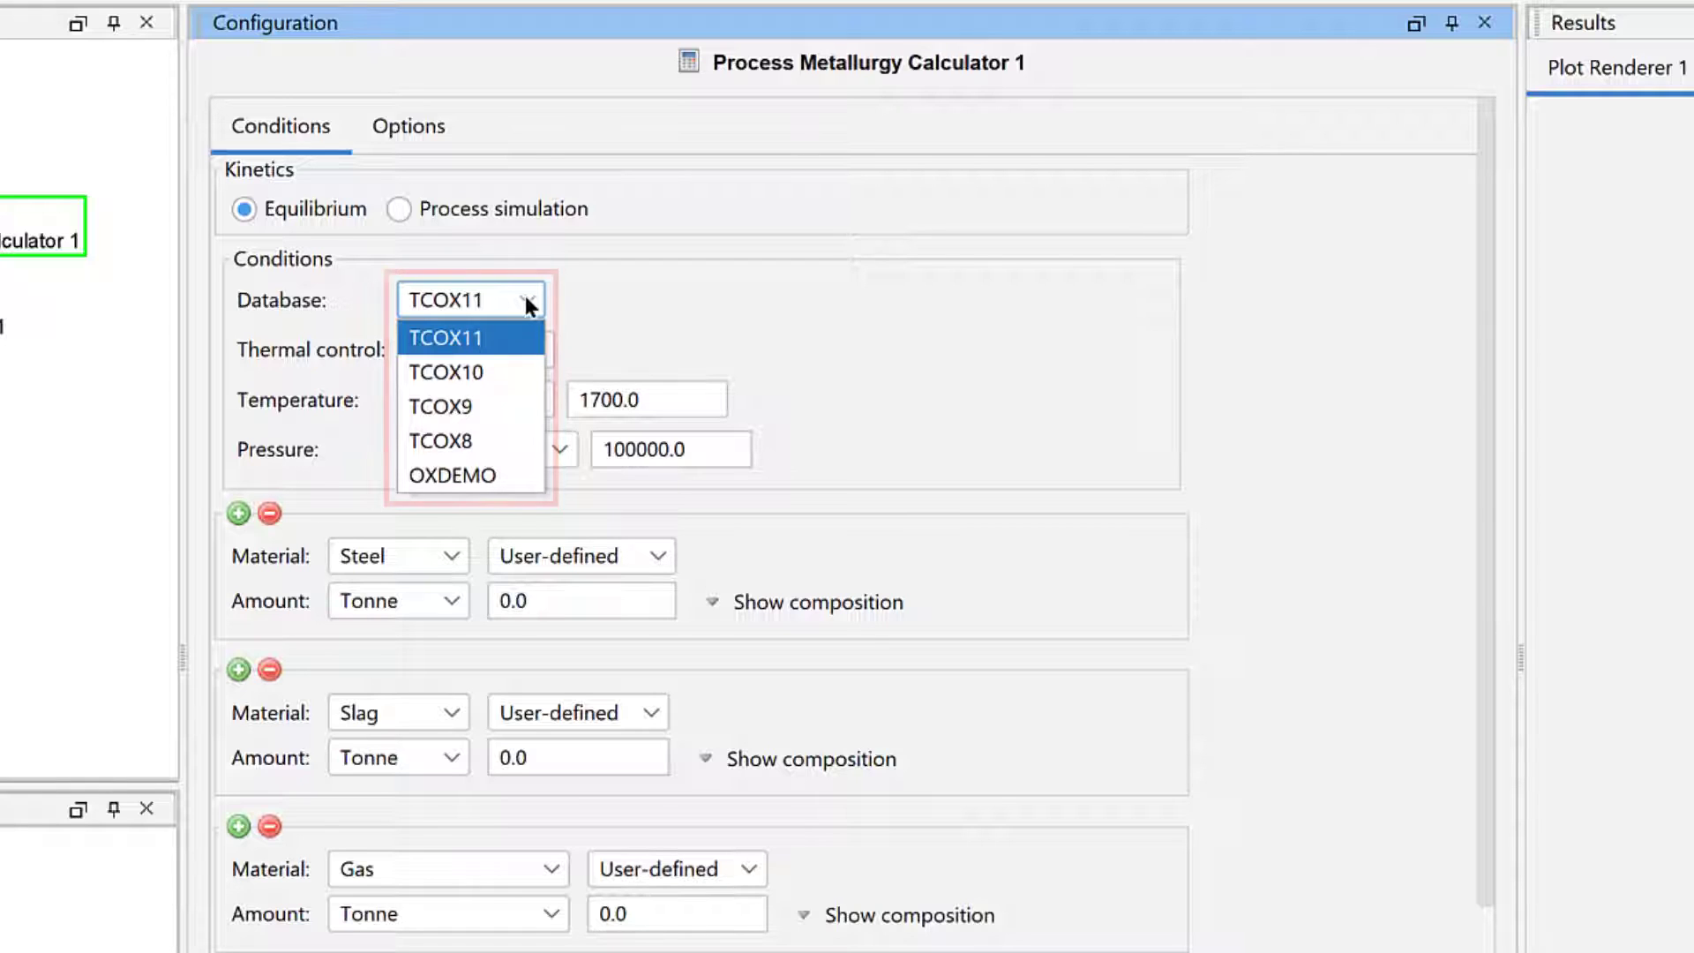
Choose the OXDEMO database, keep isothermal control, and enter 1650 °C as the temperature.
click(519, 481)
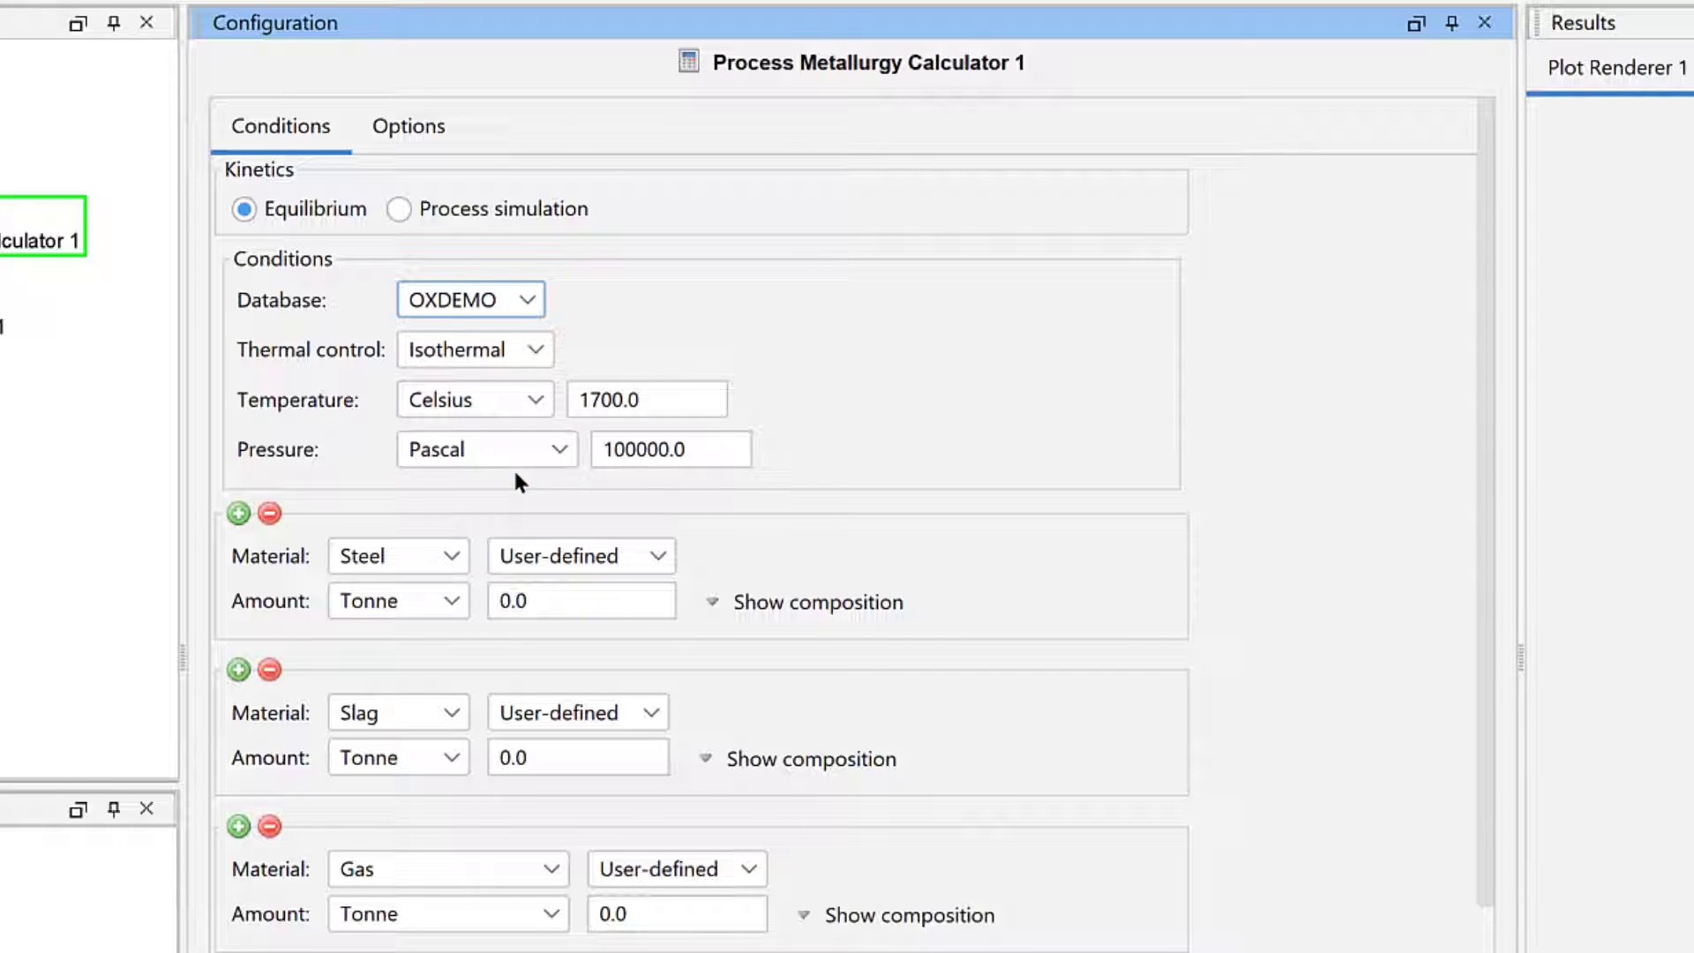
click(536, 352)
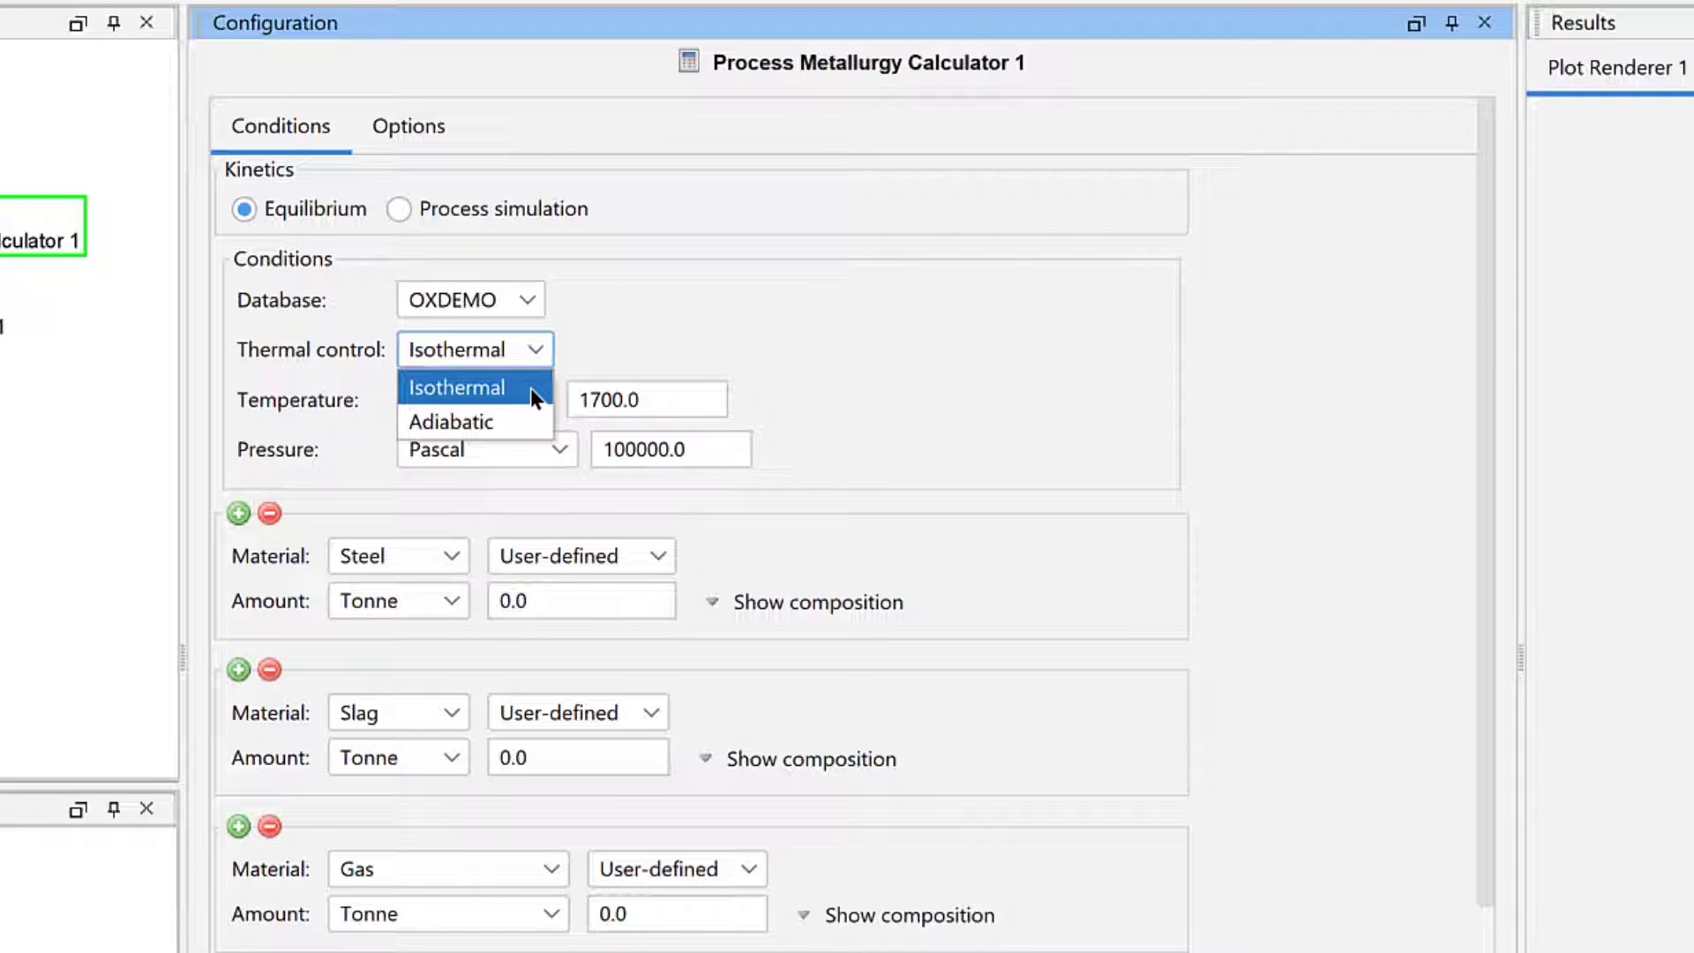
click(531, 389)
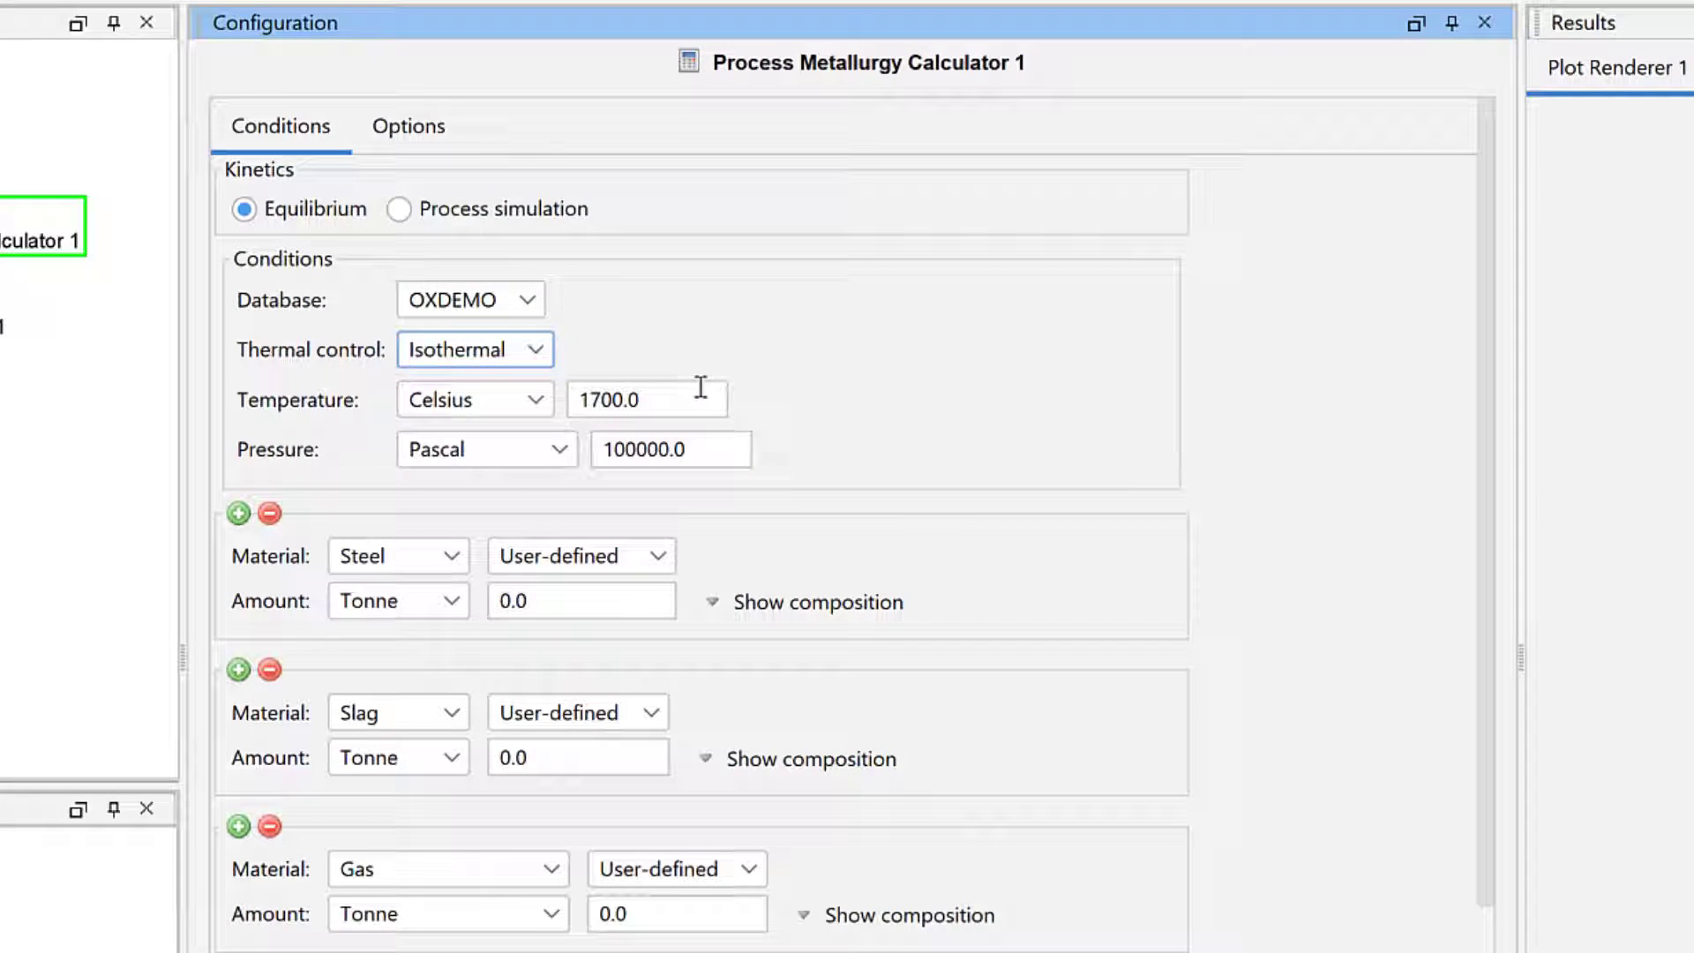
double_click(701, 386)
text(1650)
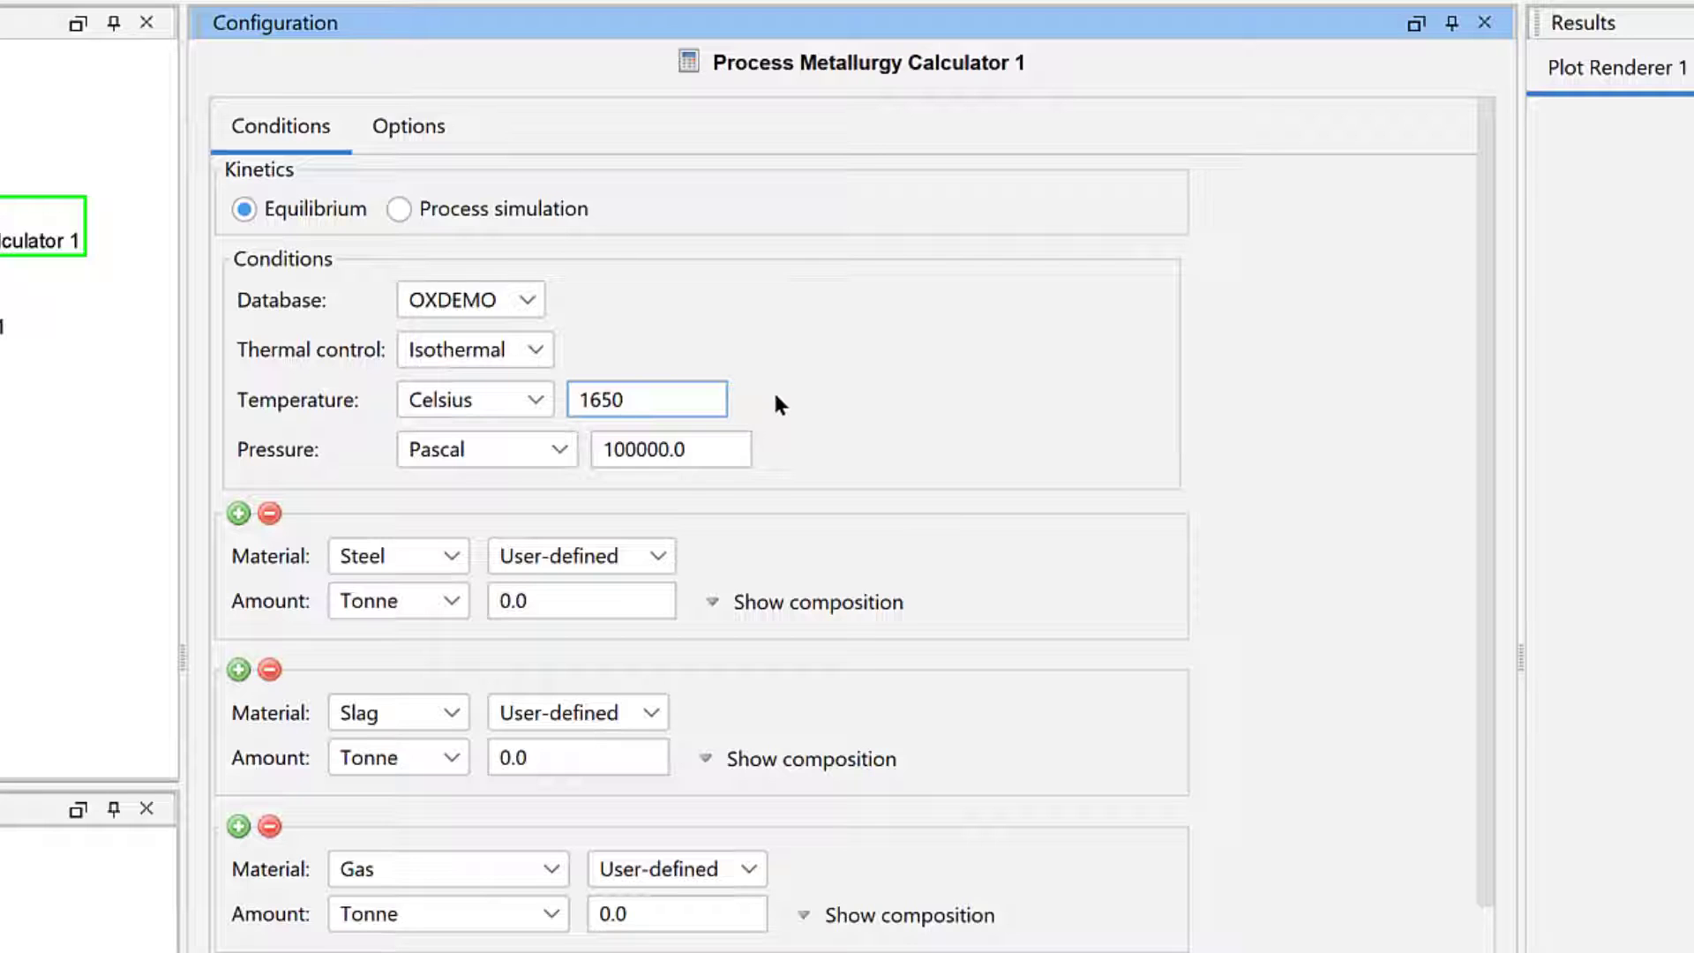
scroll(1483, 481, down, 4)
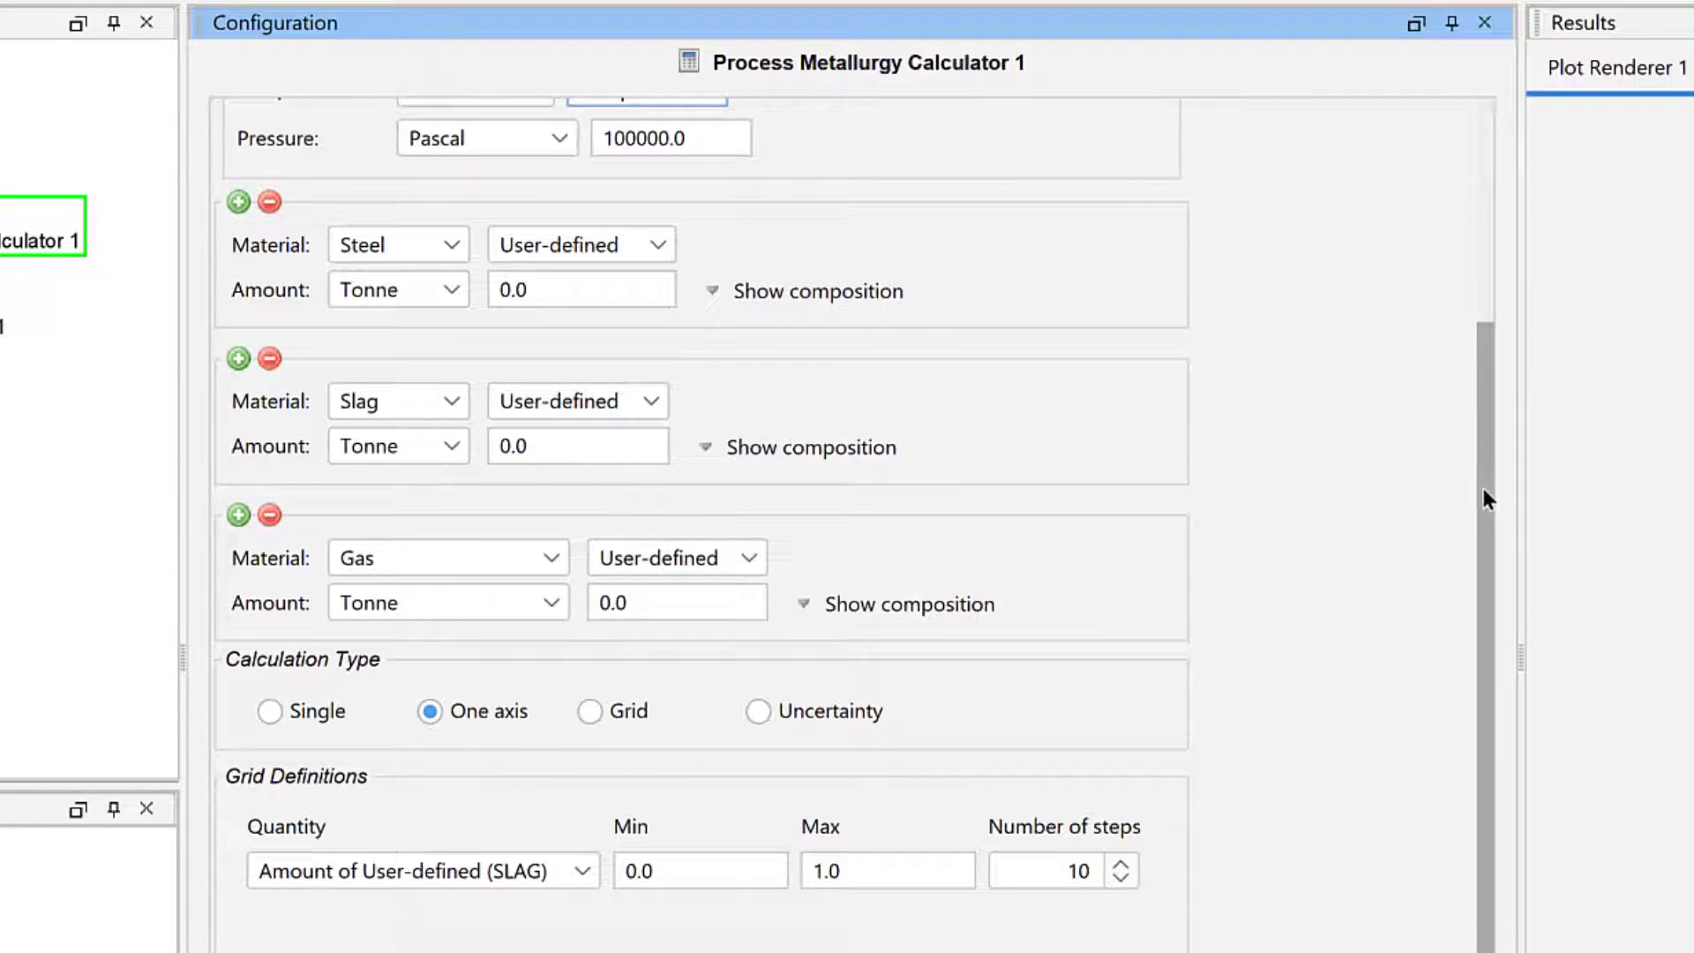
scroll(1483, 490, down, 1)
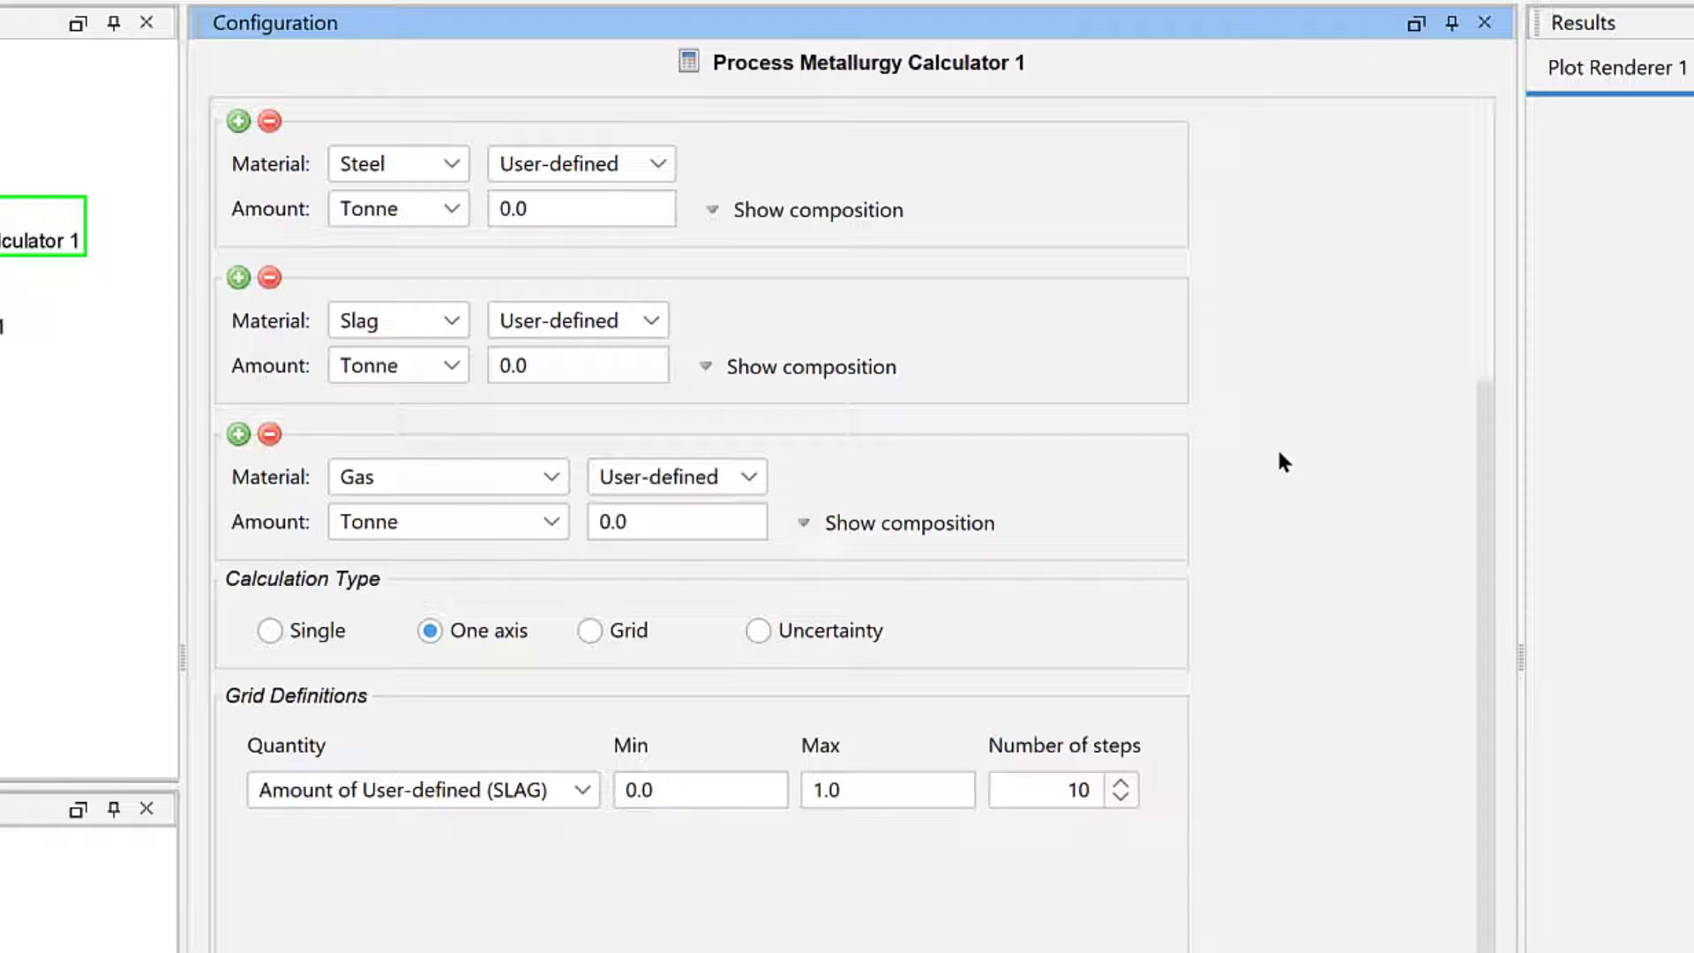
click(882, 213)
click(878, 499)
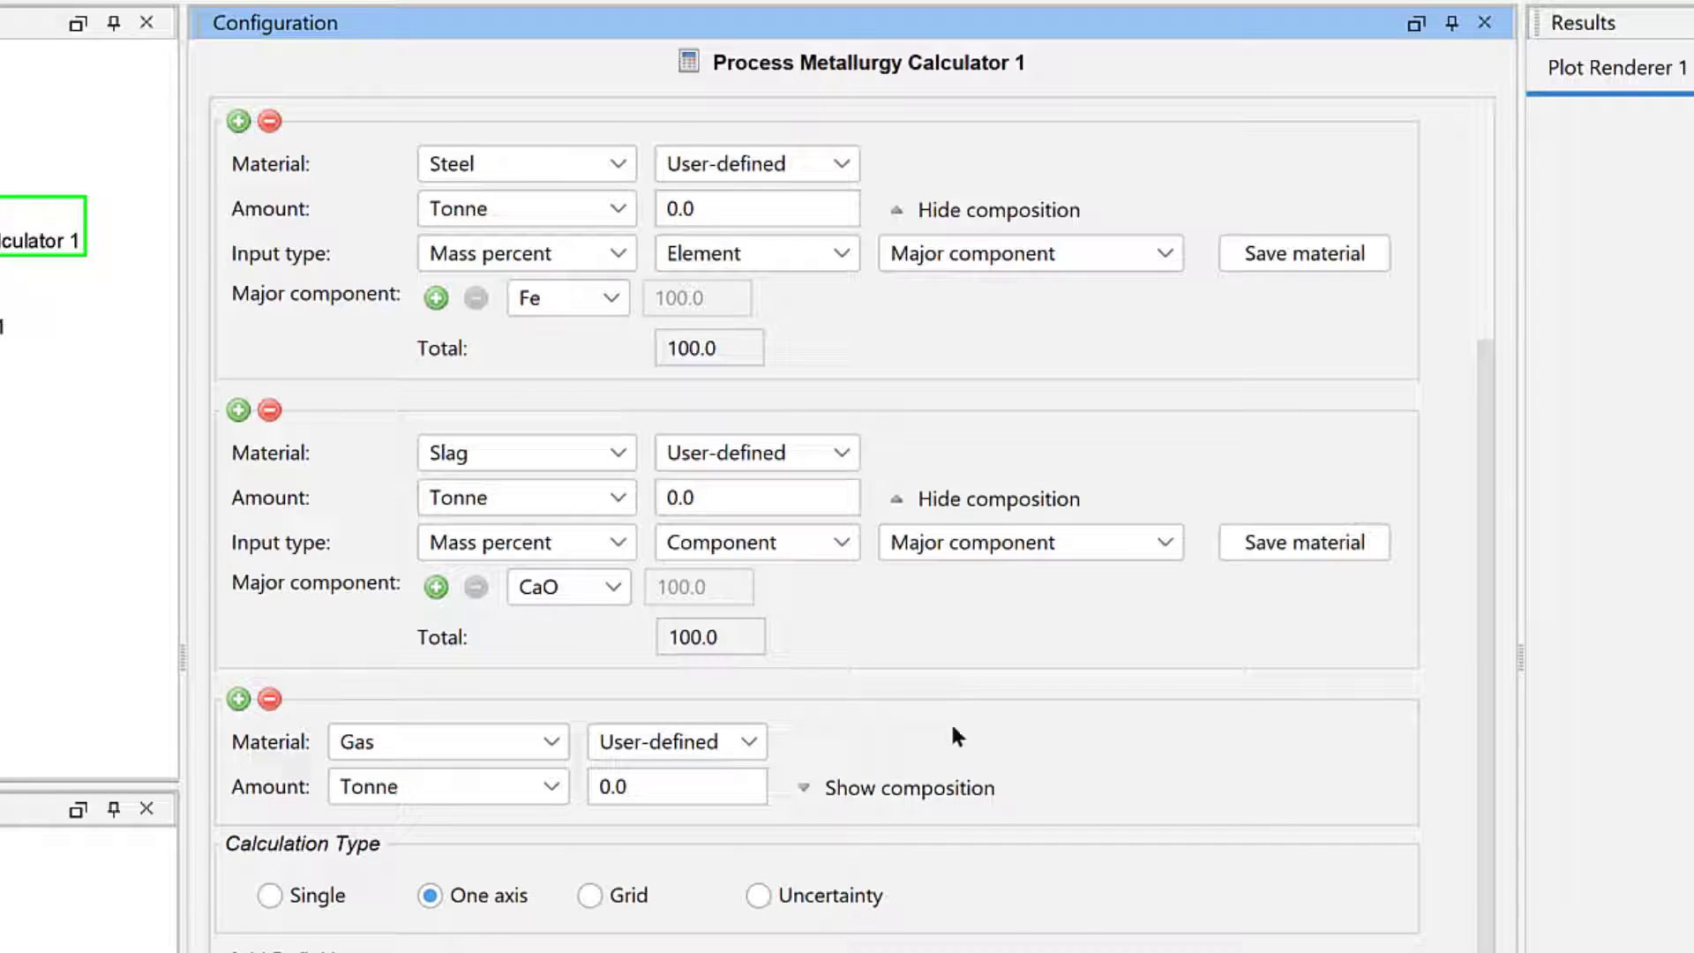
click(972, 791)
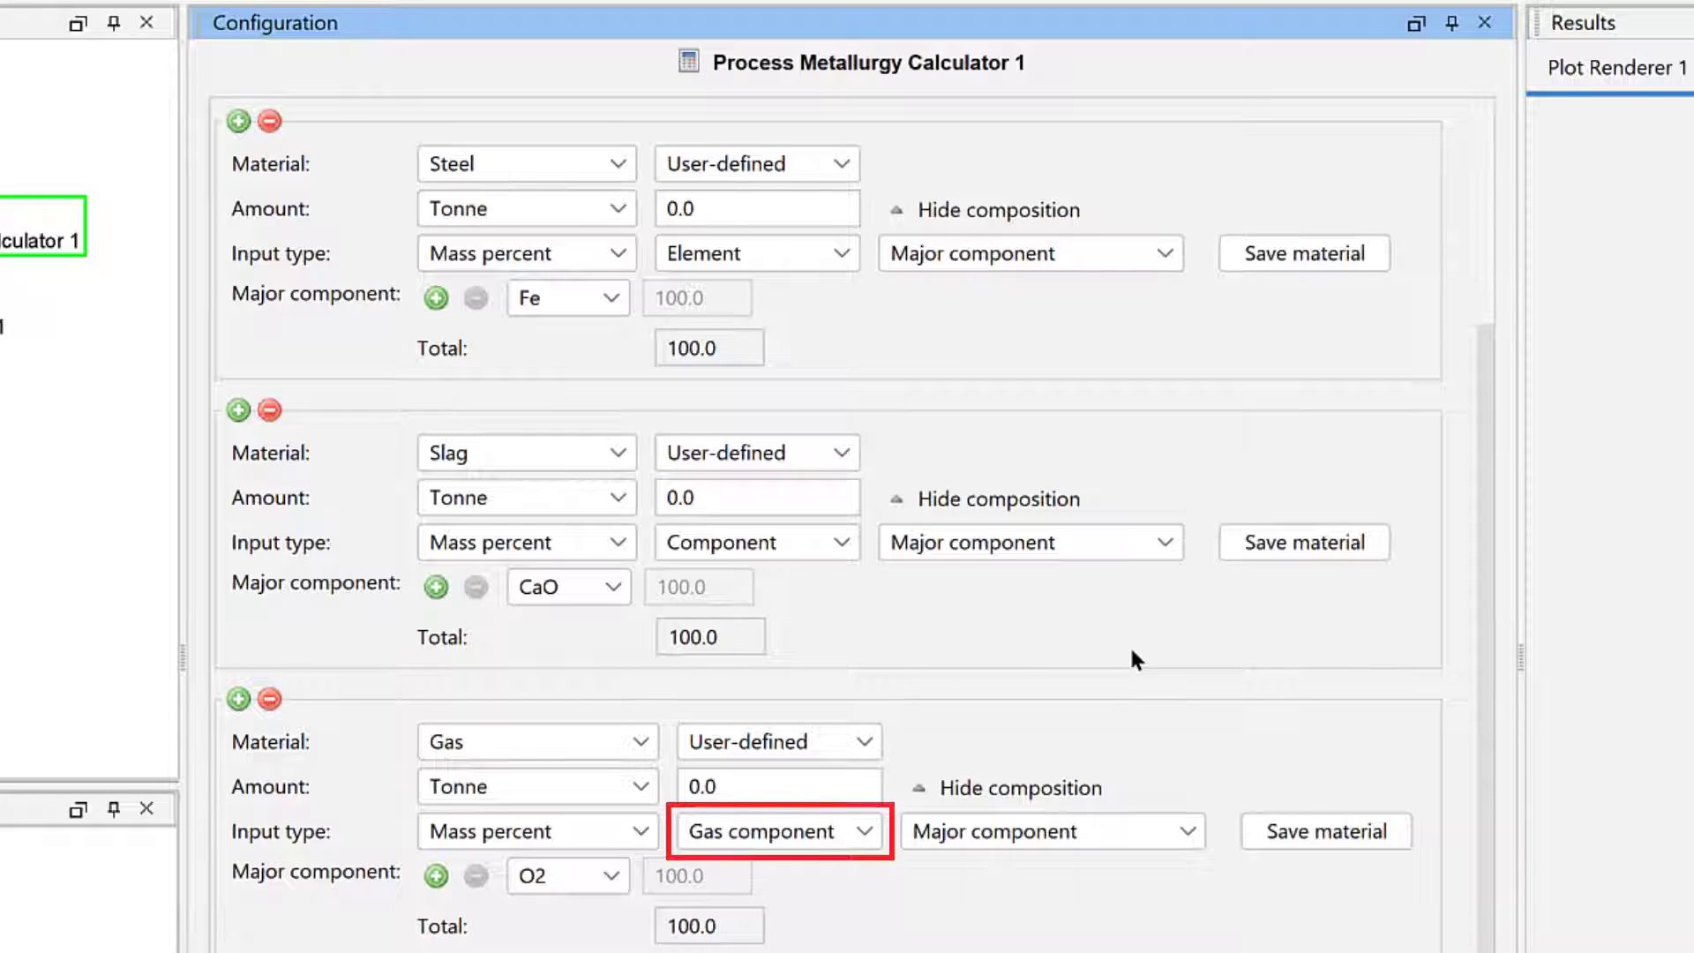
click(1077, 790)
click(1020, 506)
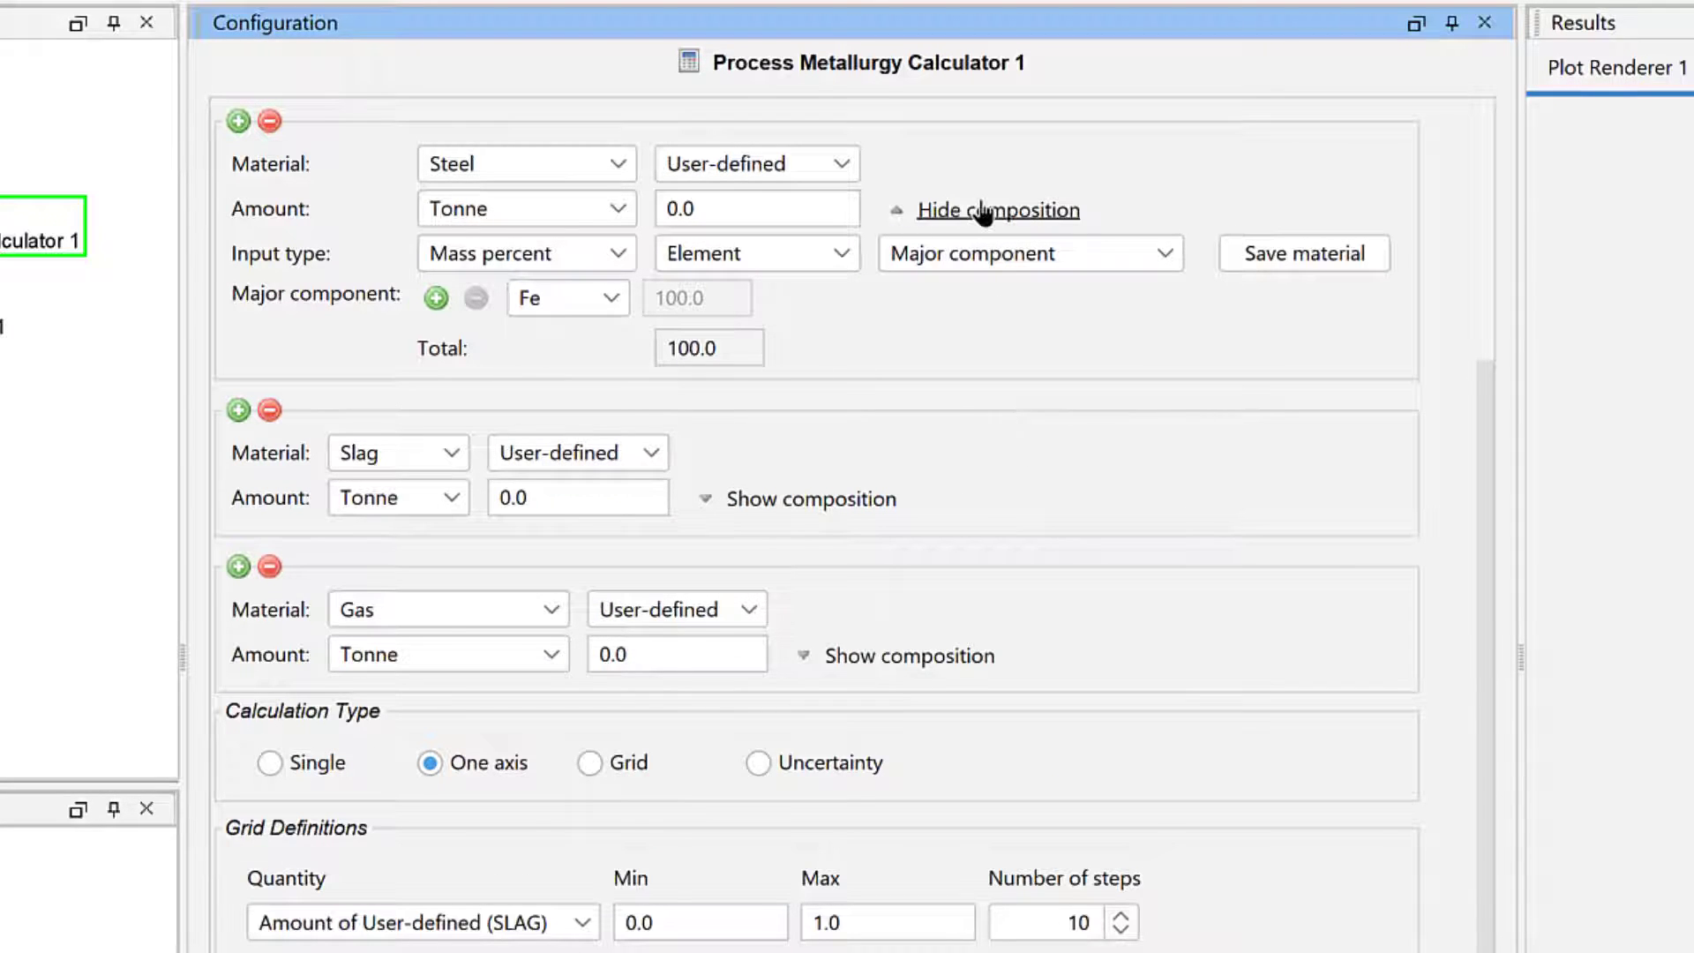
click(984, 210)
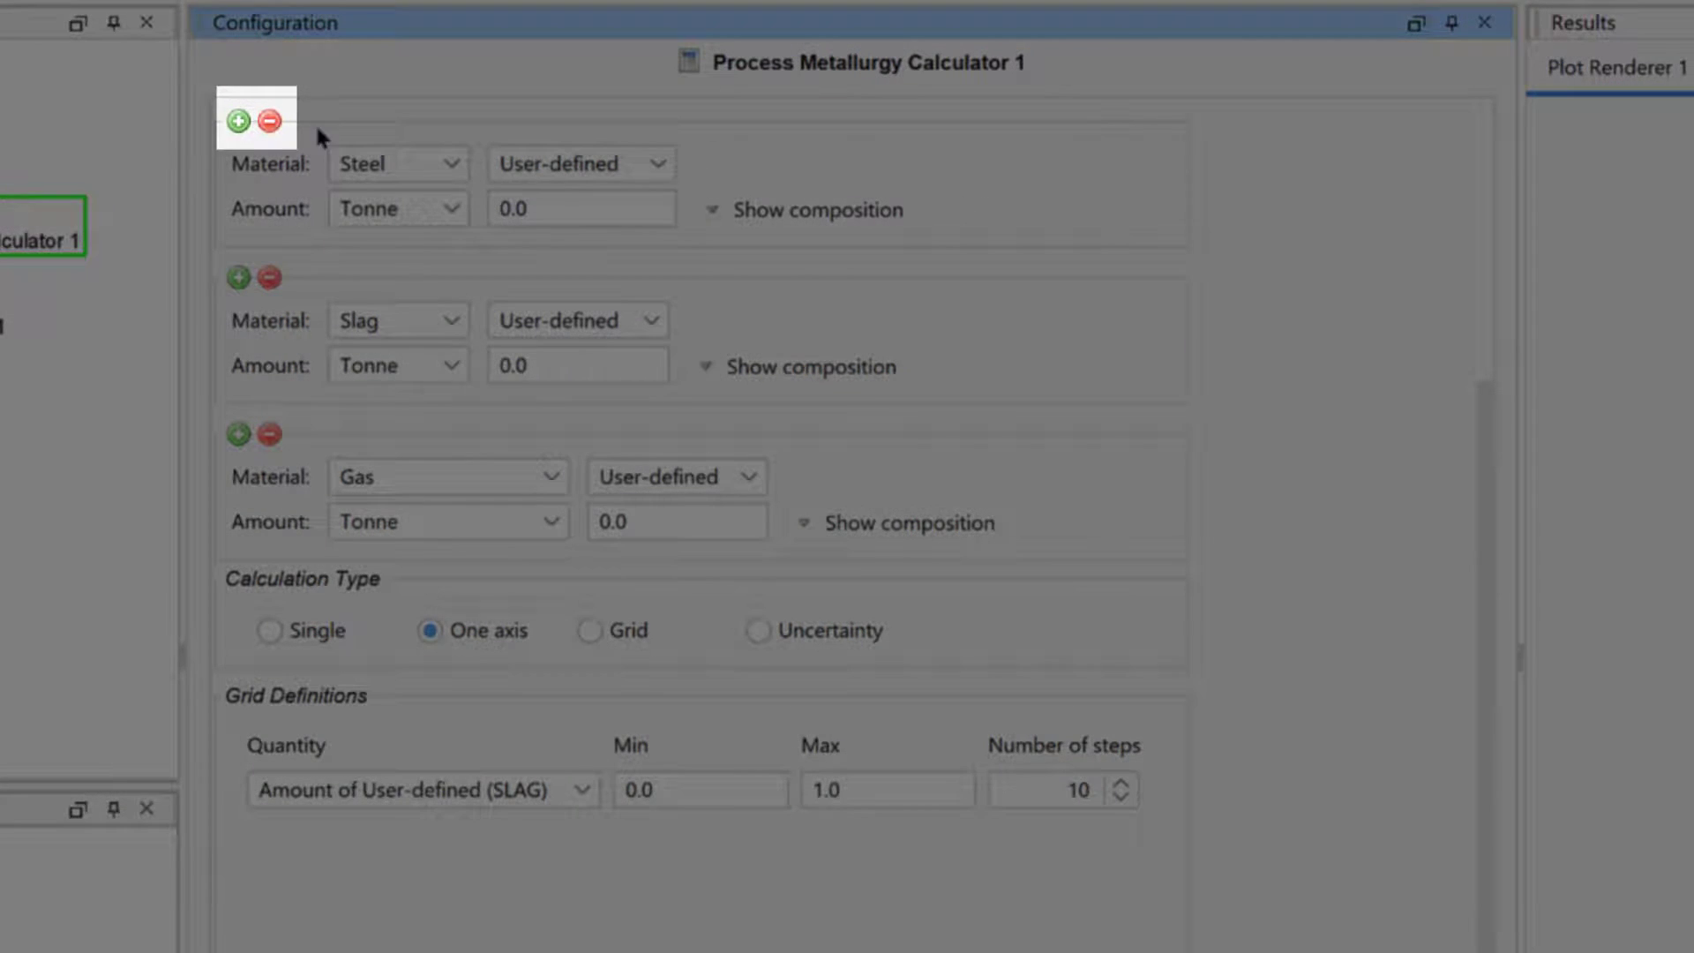
click(239, 121)
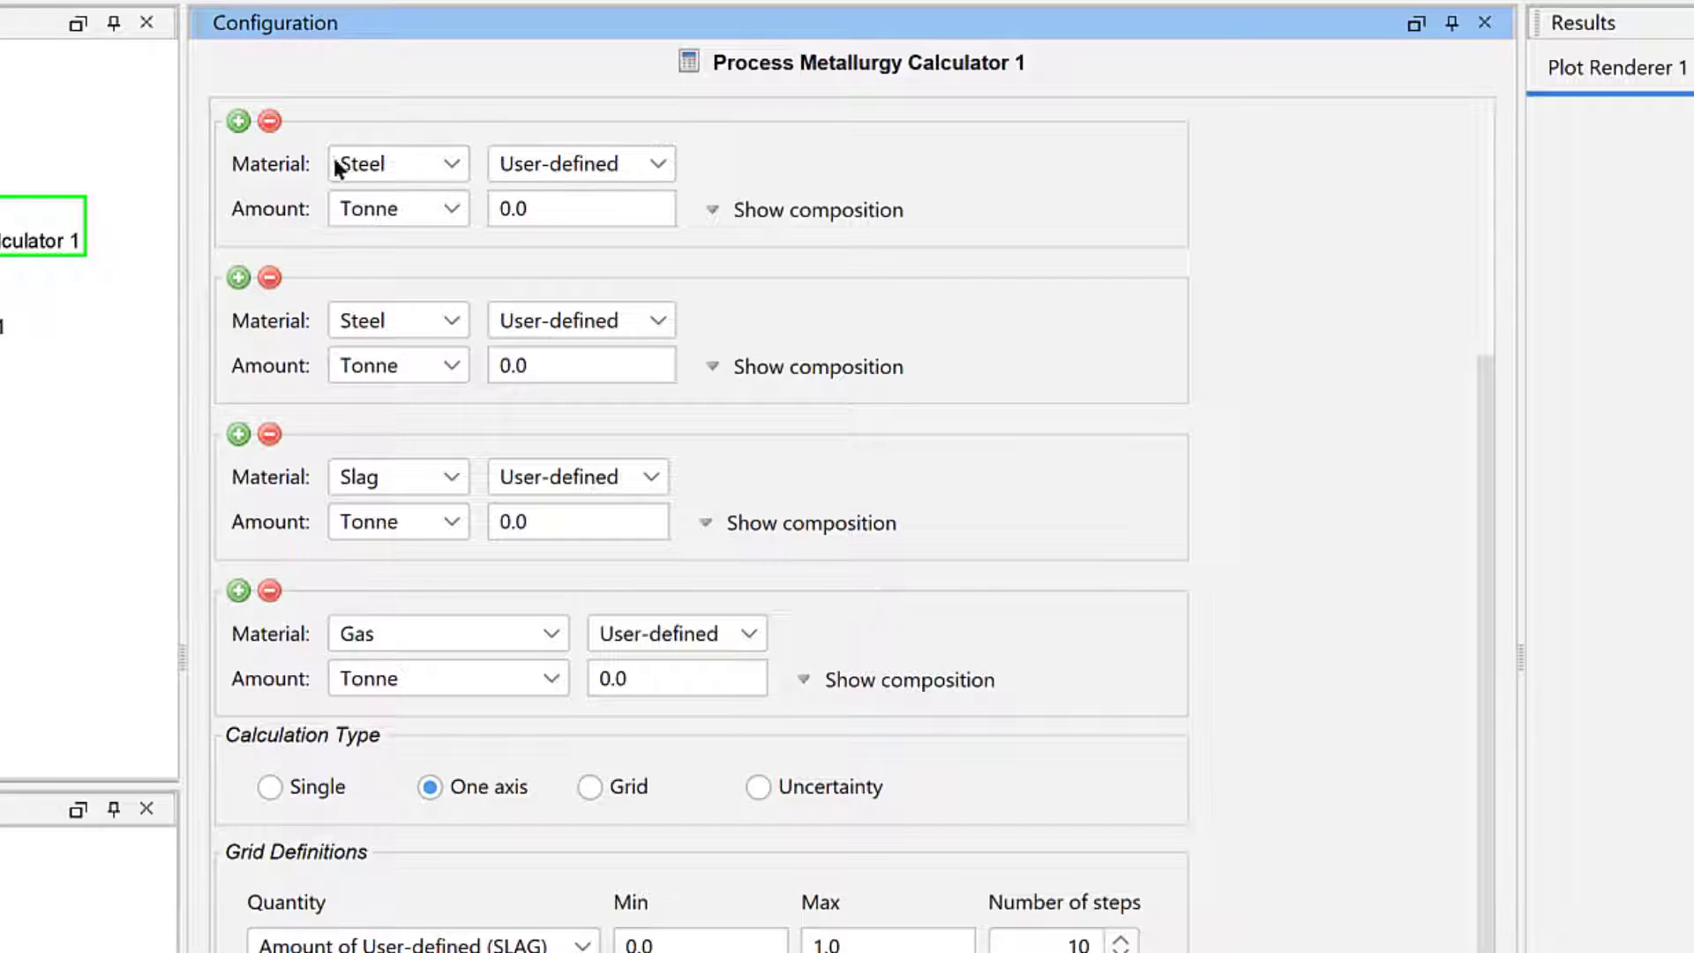
click(829, 369)
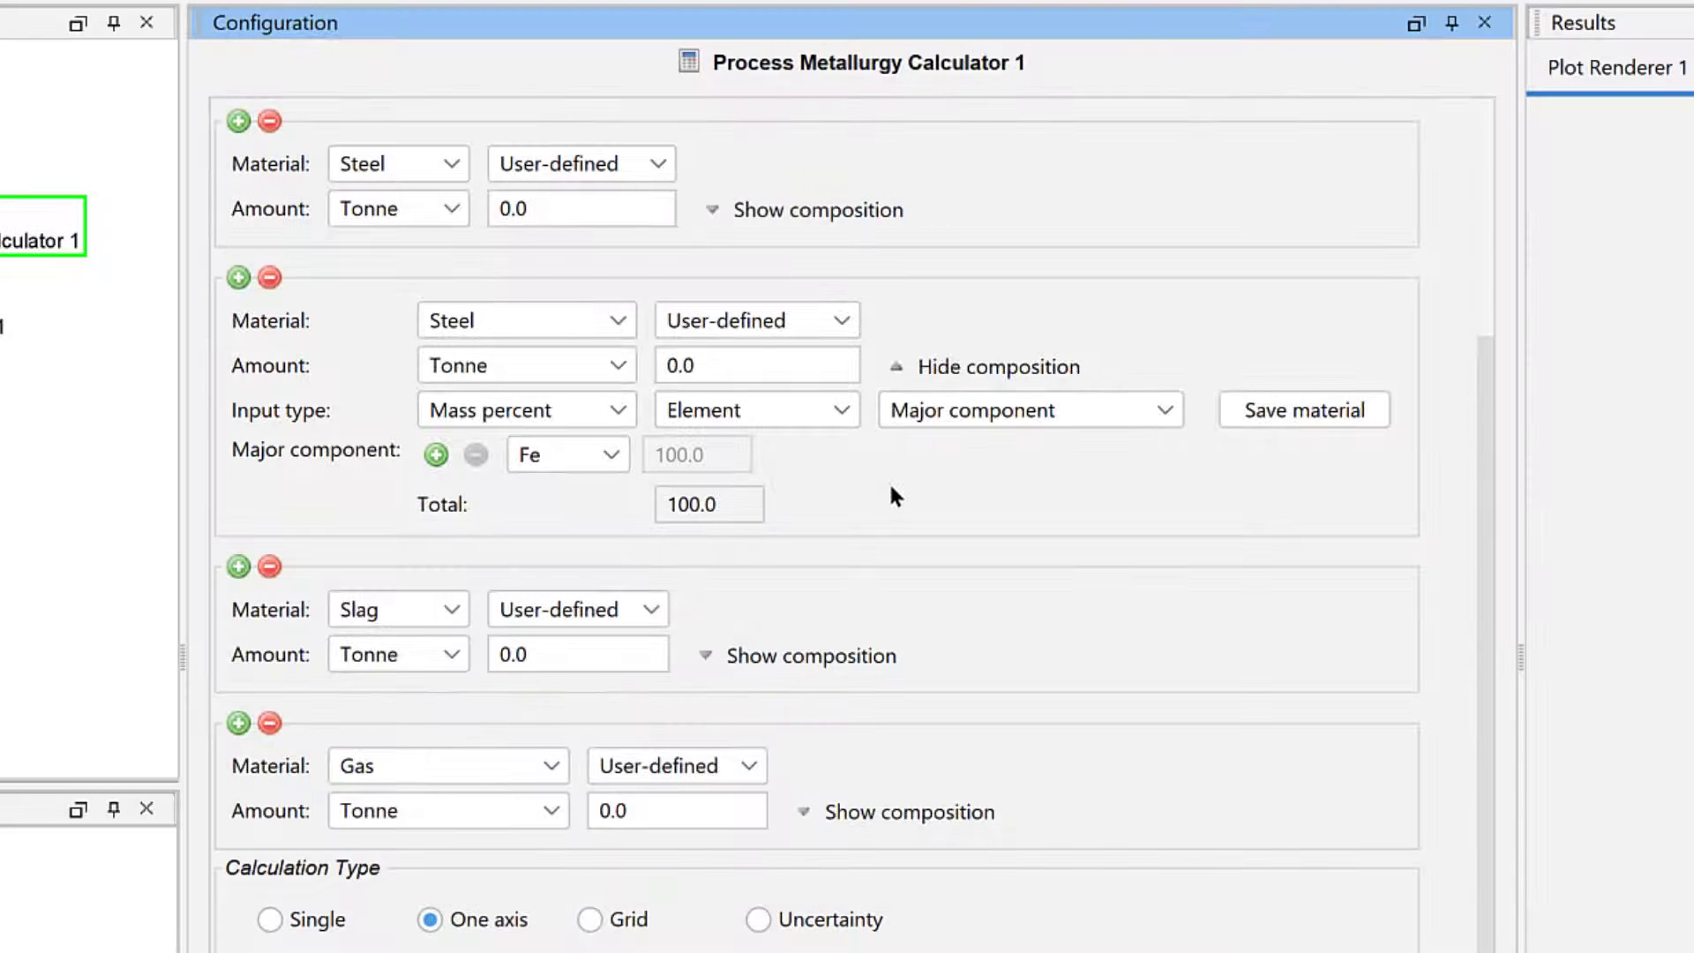
click(269, 279)
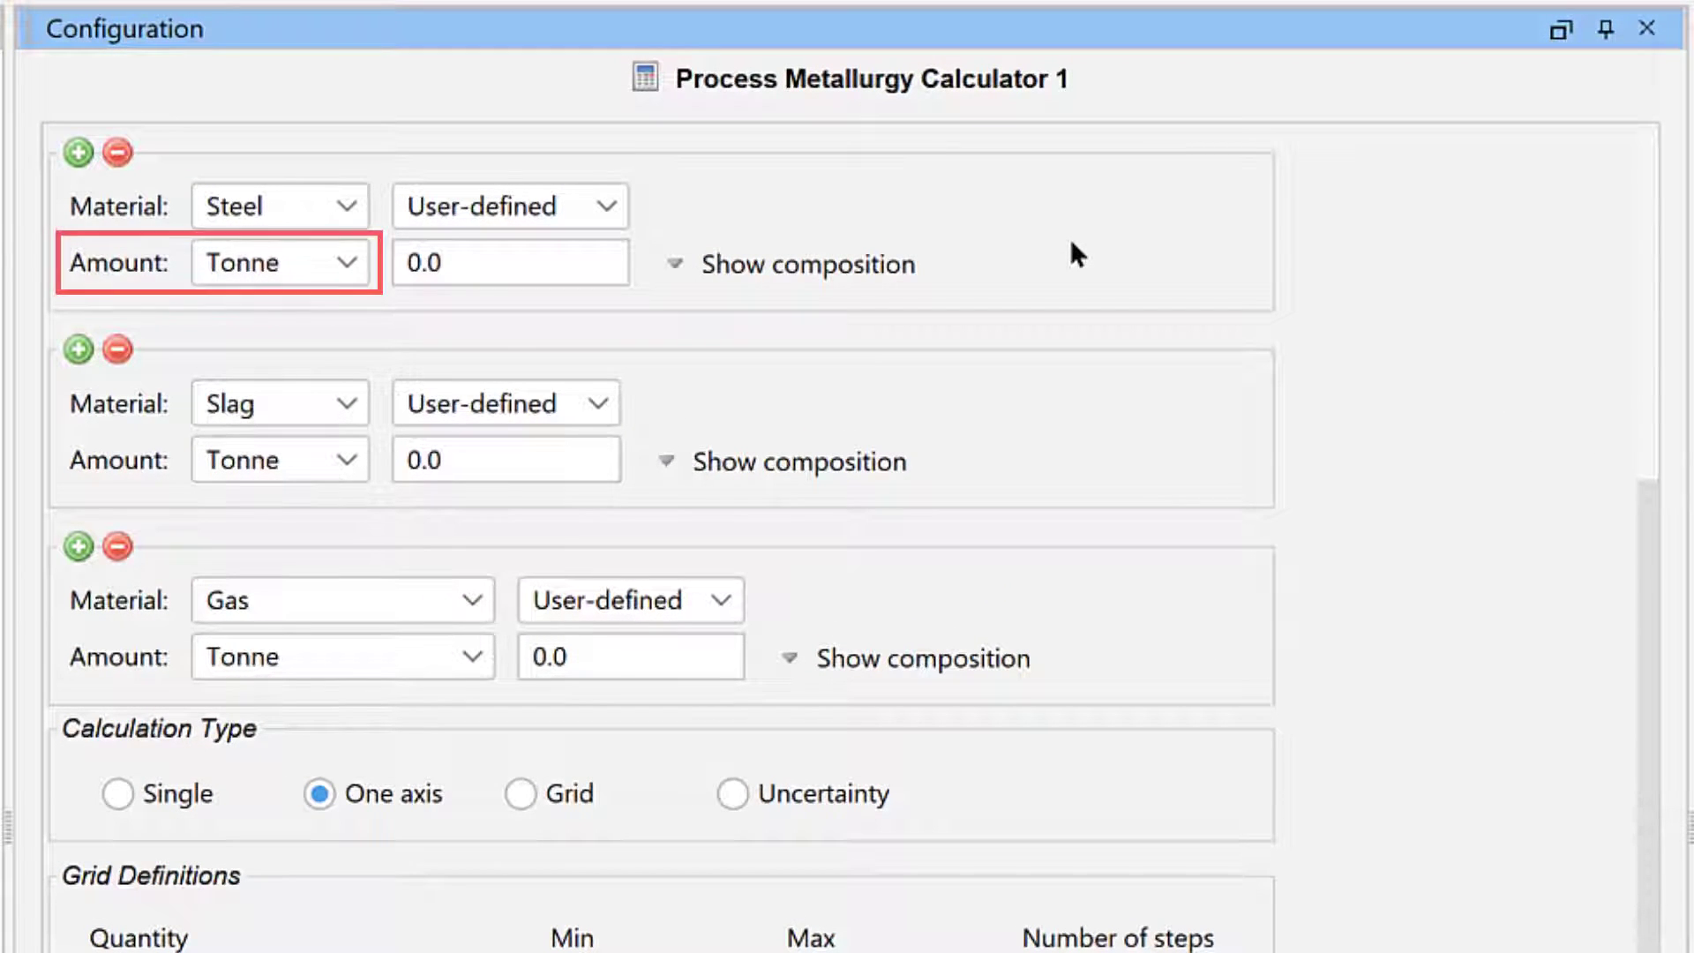
Set the user-defined Steel amount to 100 tonnes and show its composition.
click(547, 263)
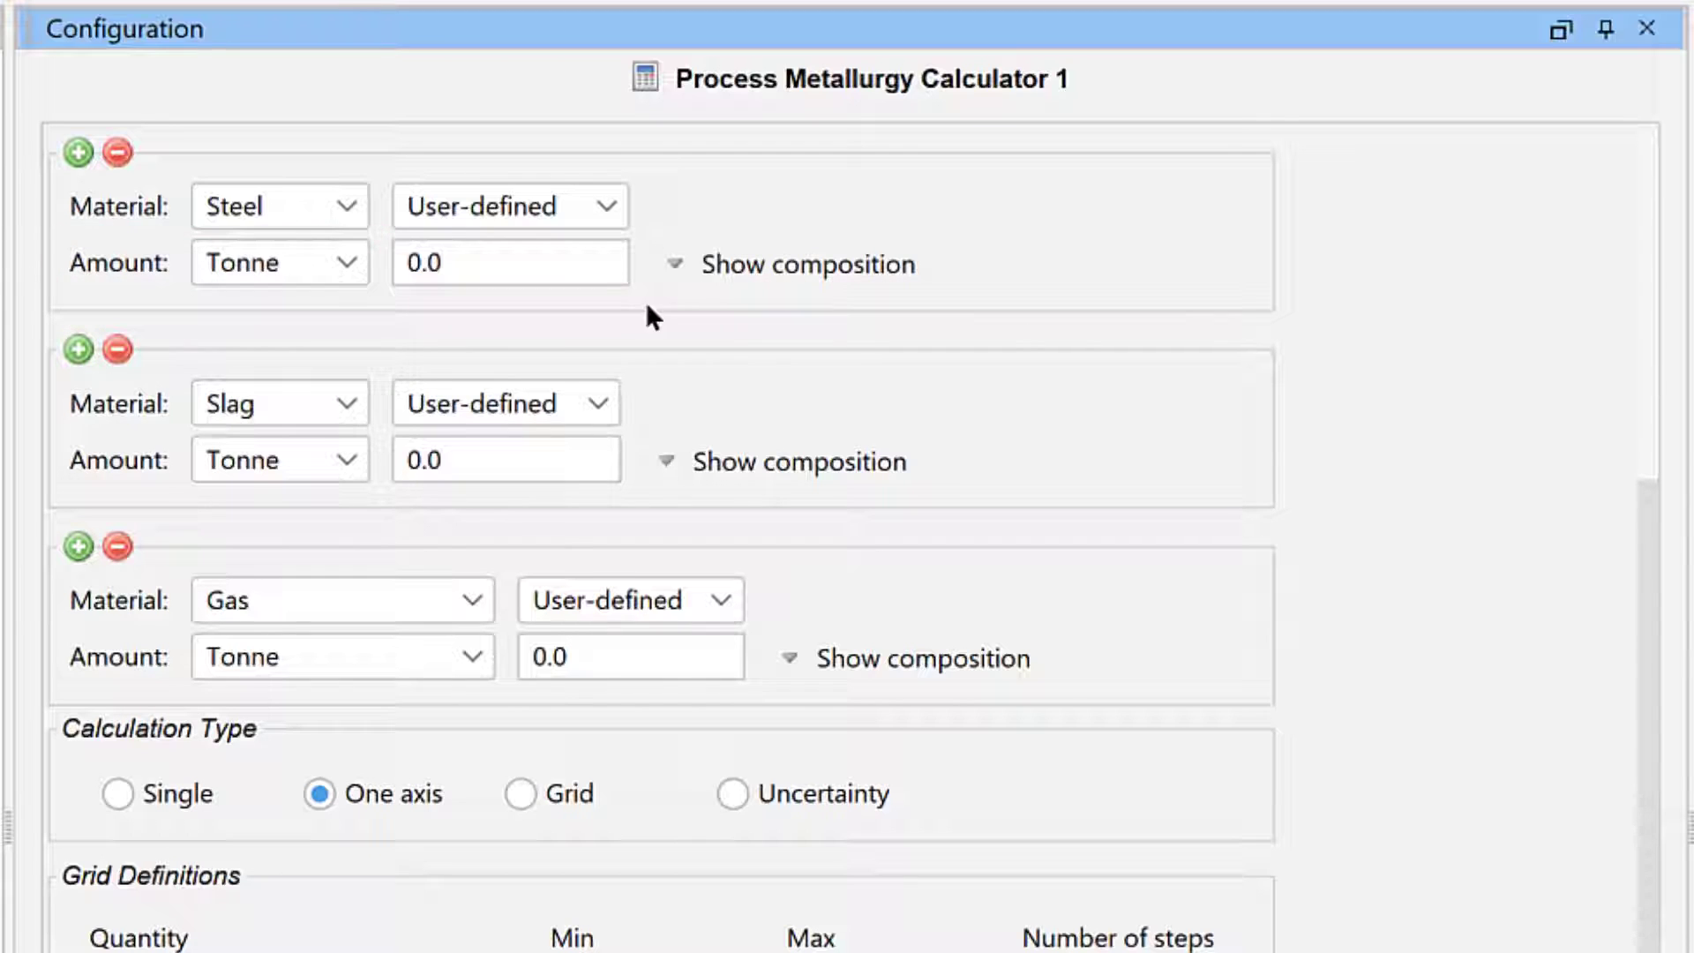
text(100)
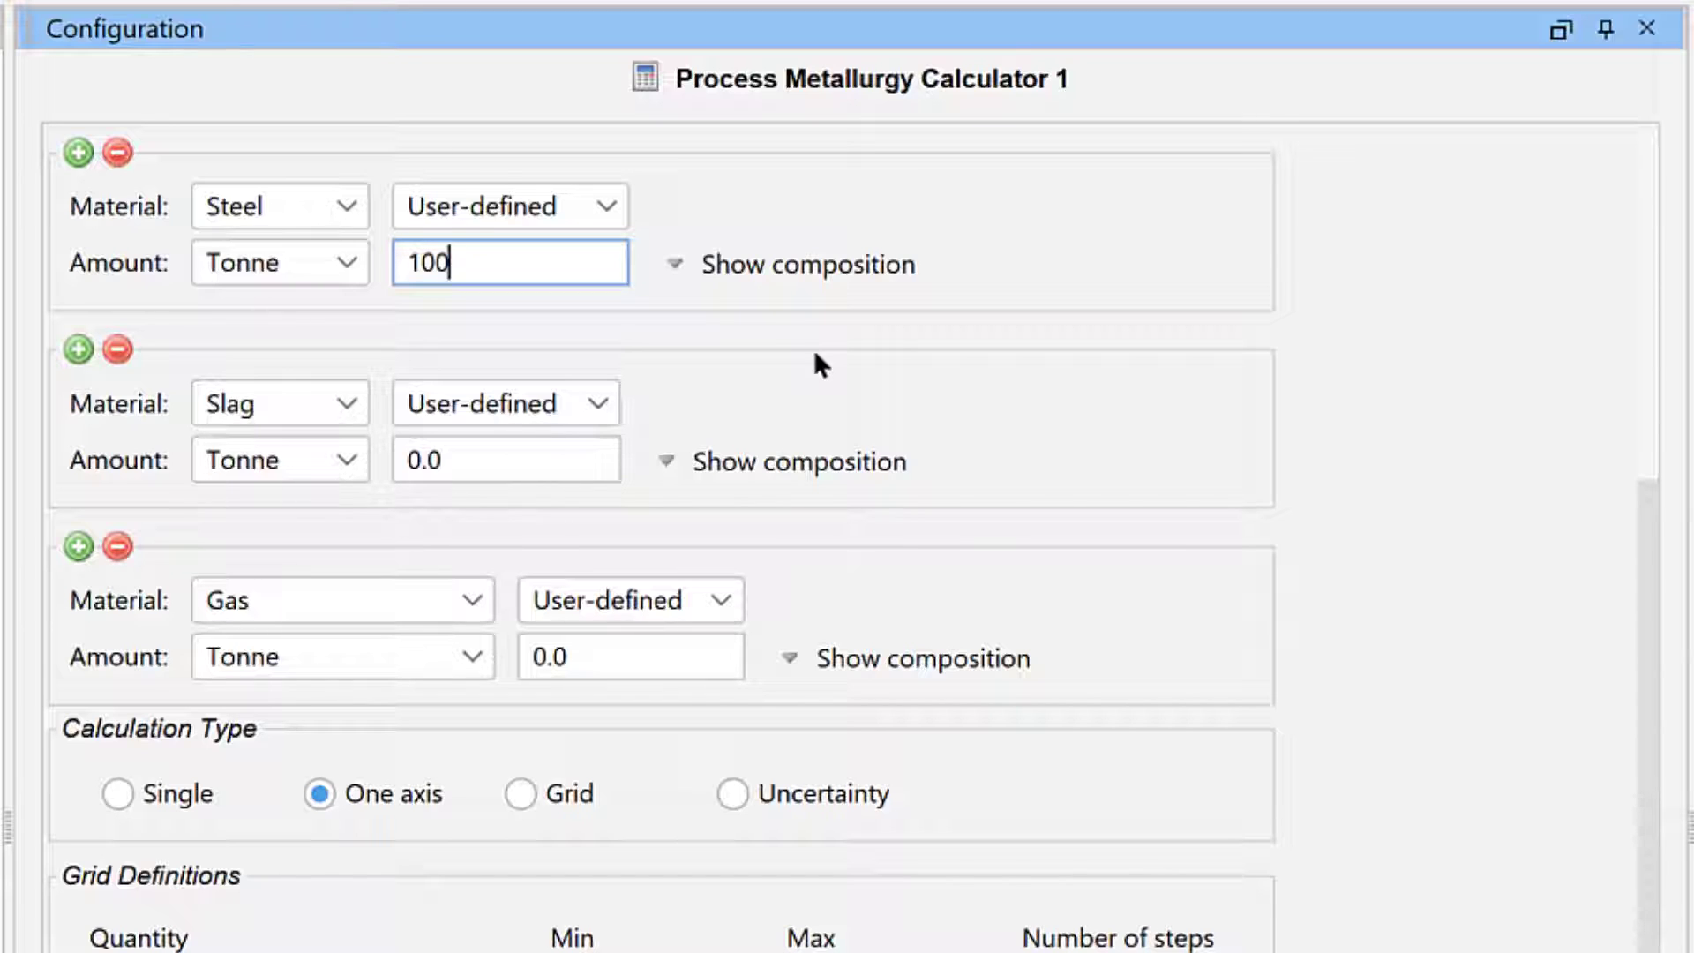
click(603, 194)
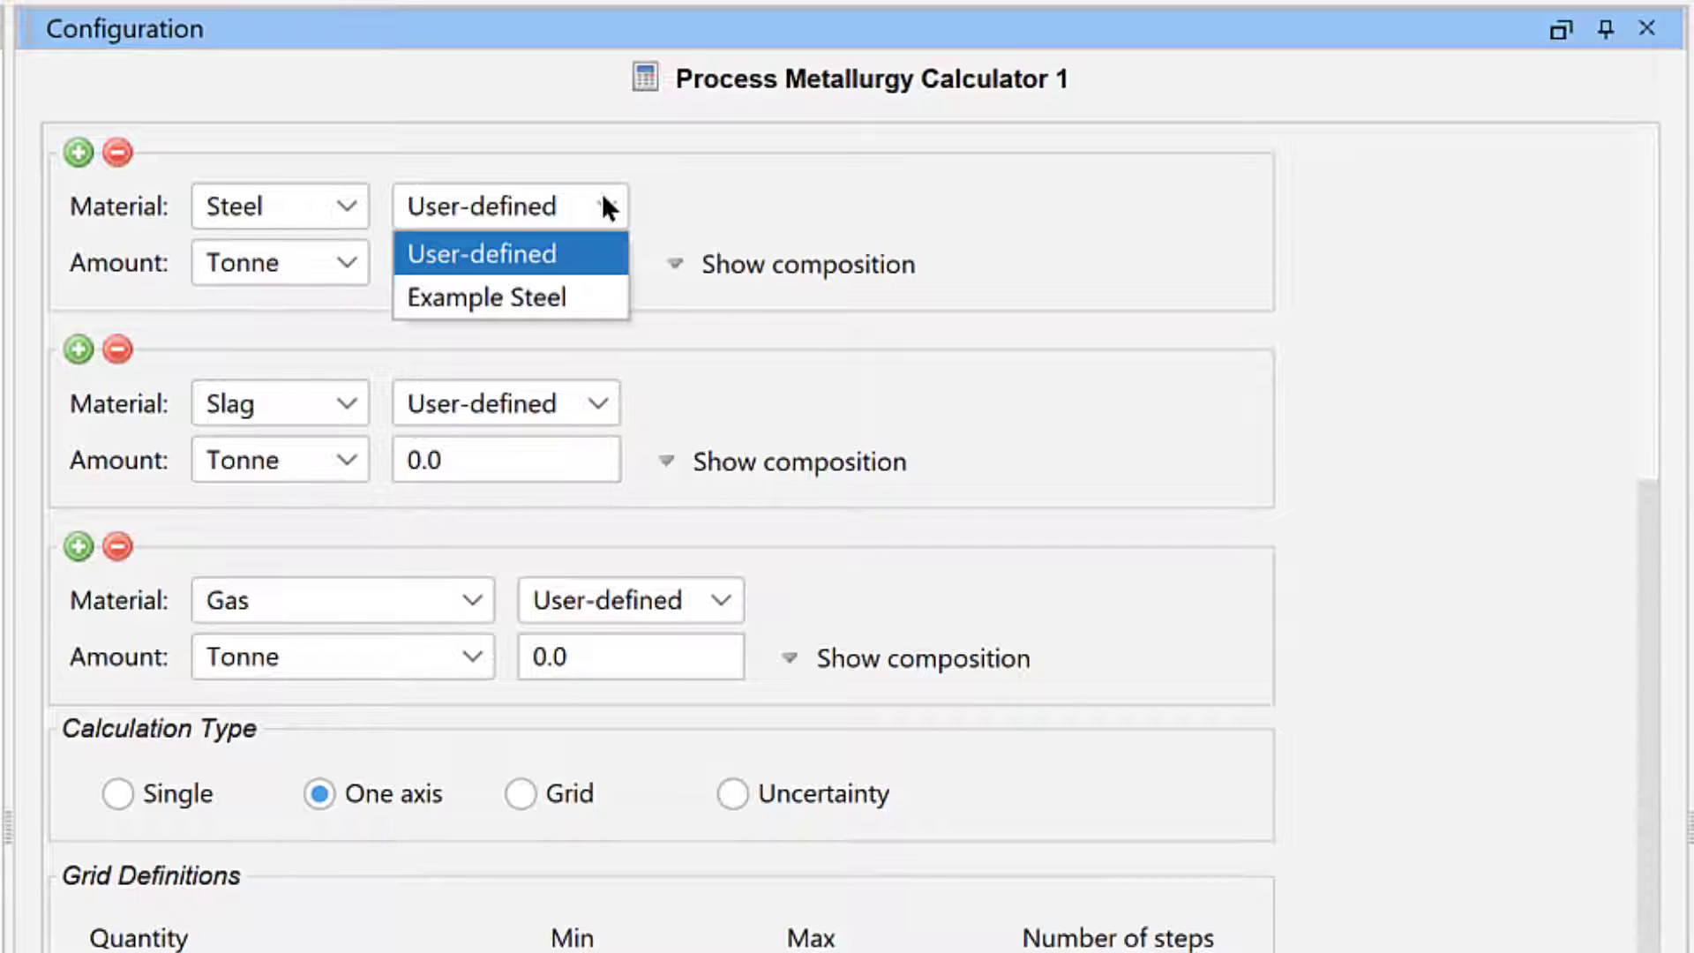
click(581, 254)
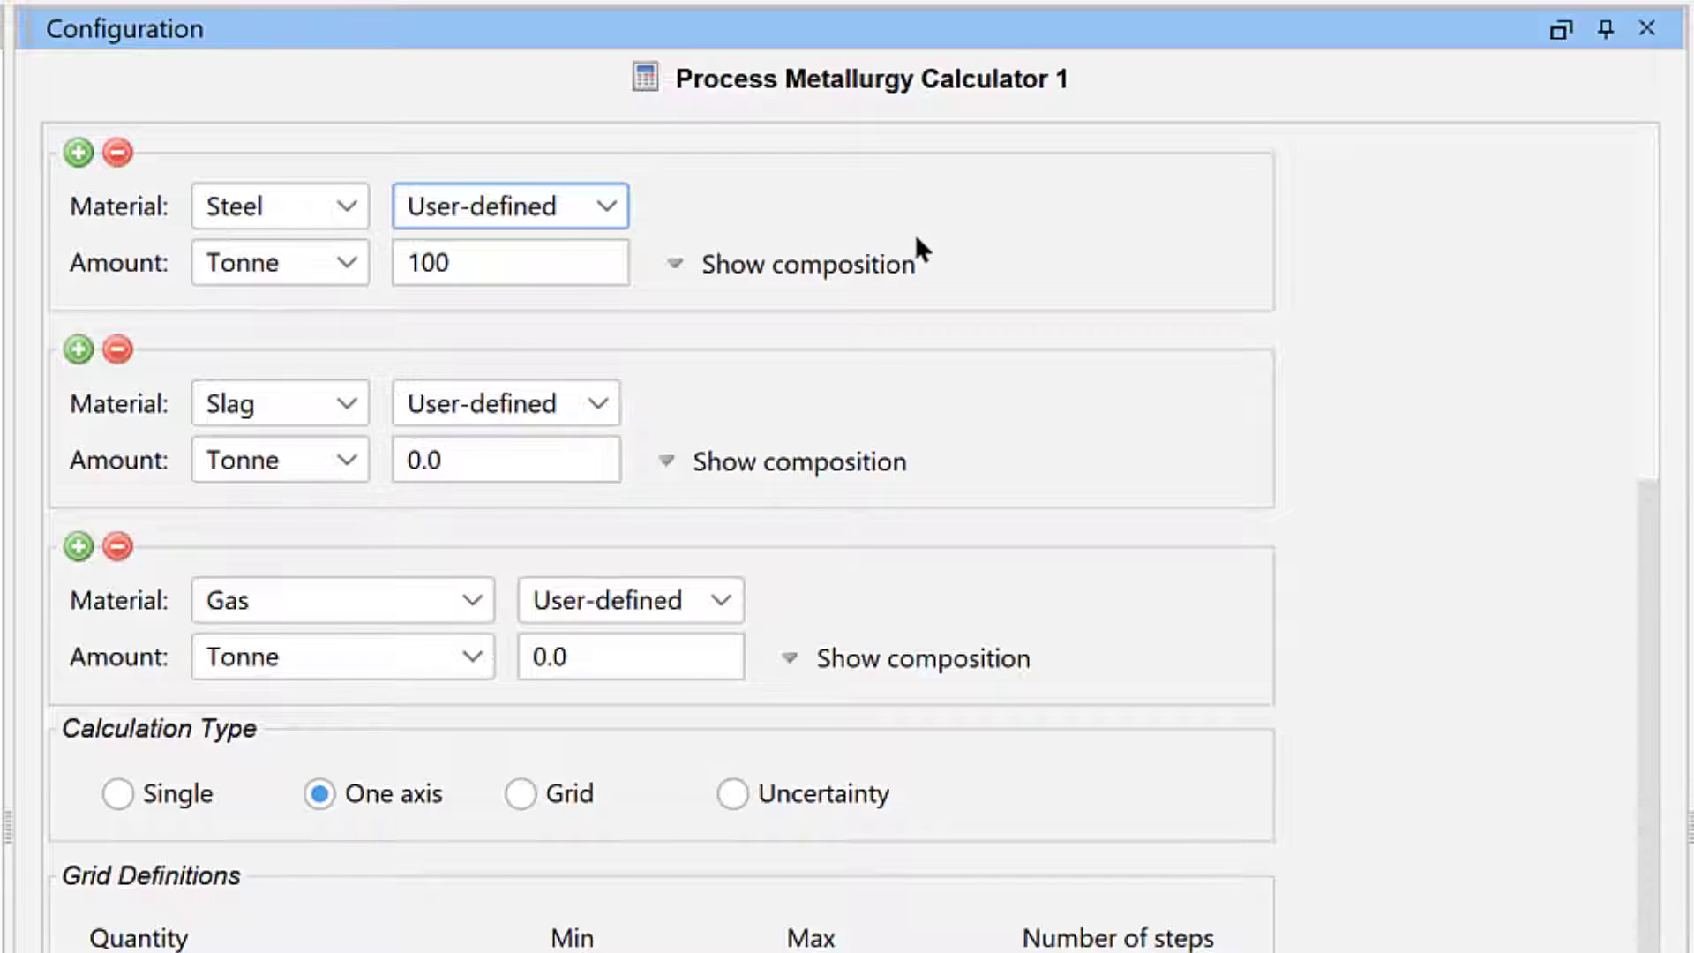
click(870, 269)
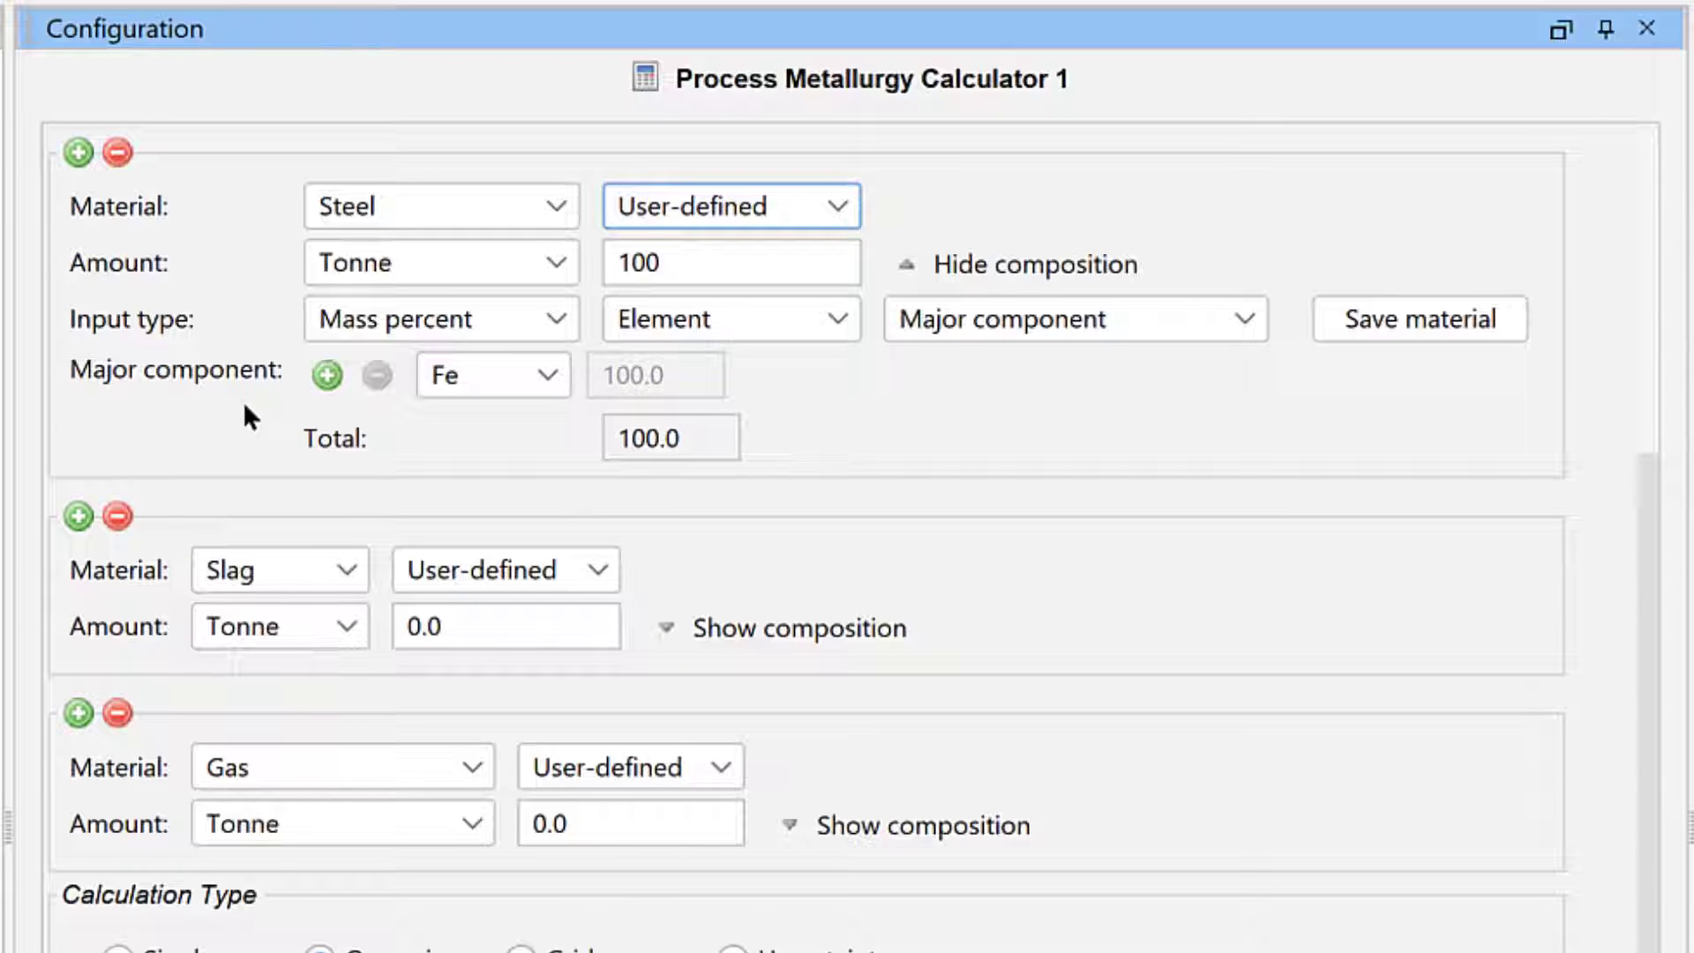
Add C at 4.5 and Si at 1 mass percent to the steel, leaving Fe at 94.5.
click(326, 375)
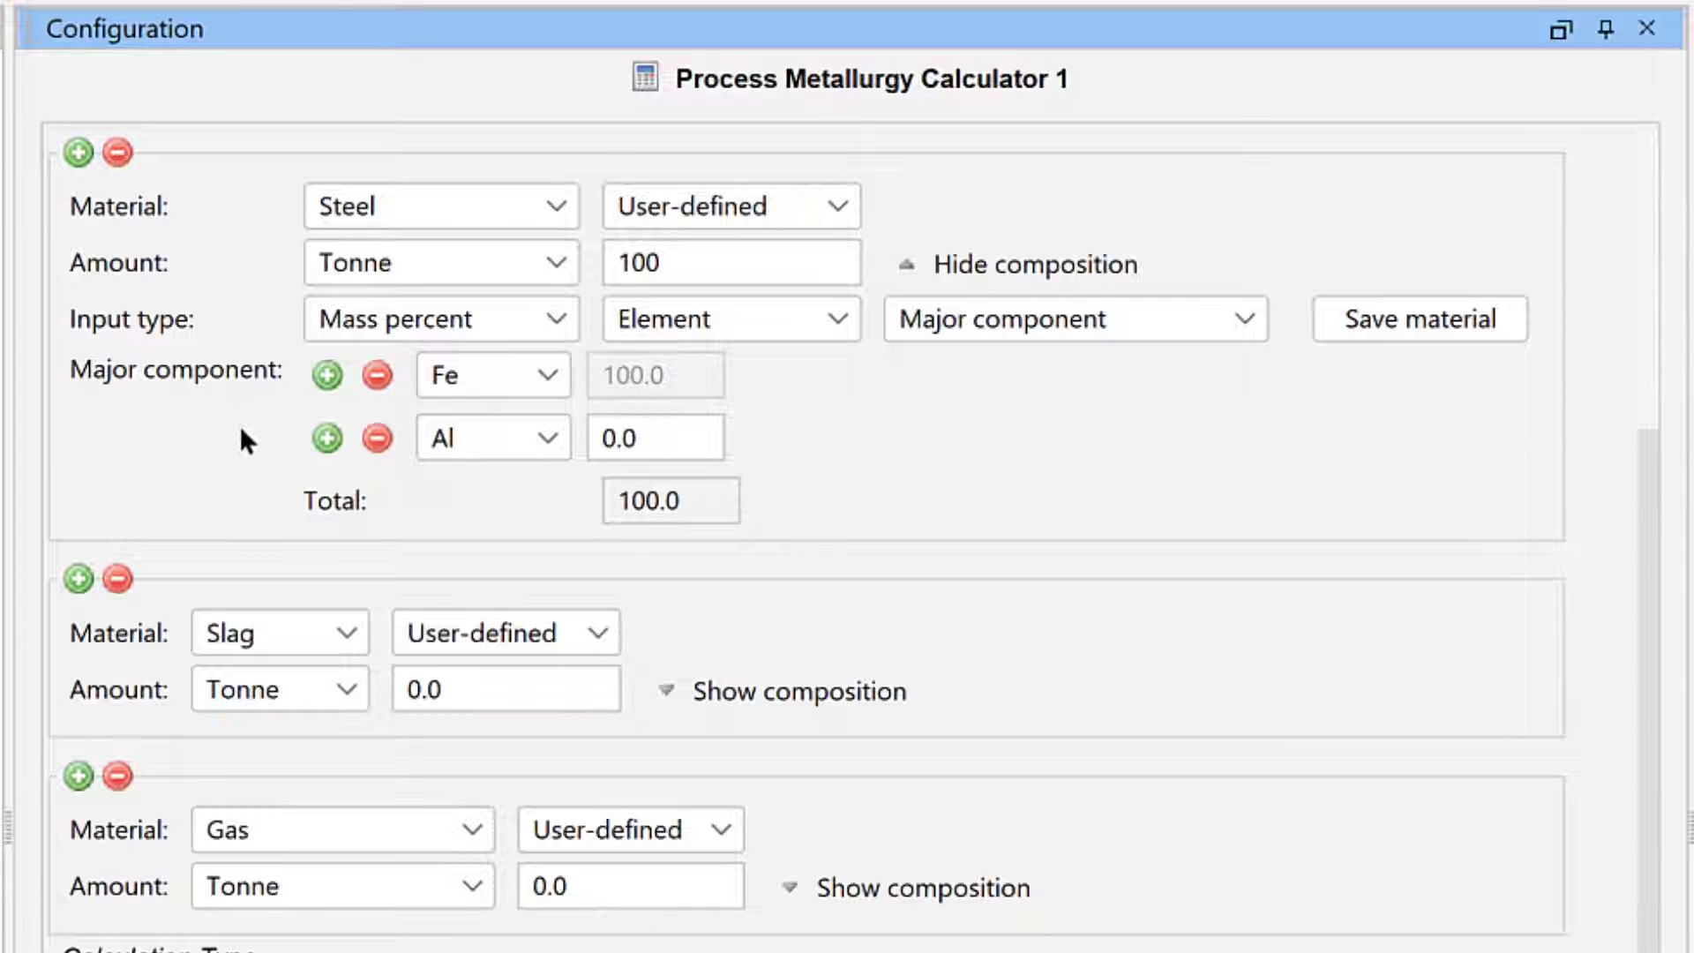
click(490, 429)
click(487, 526)
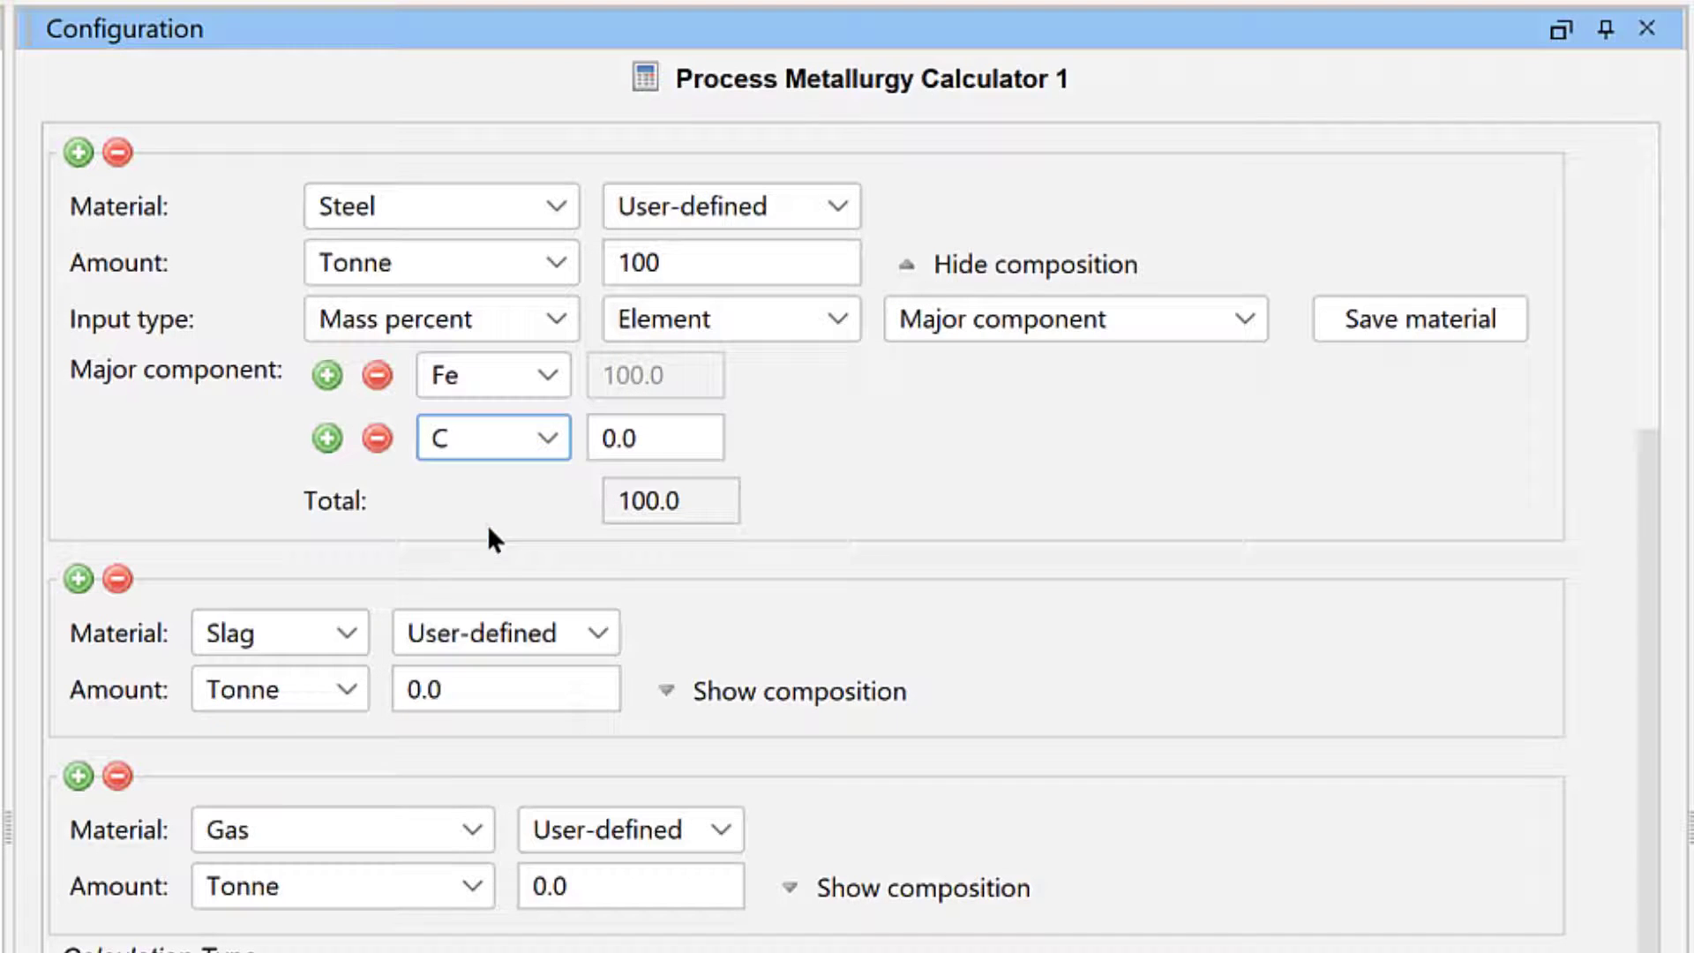
click(677, 439)
text(4.5)
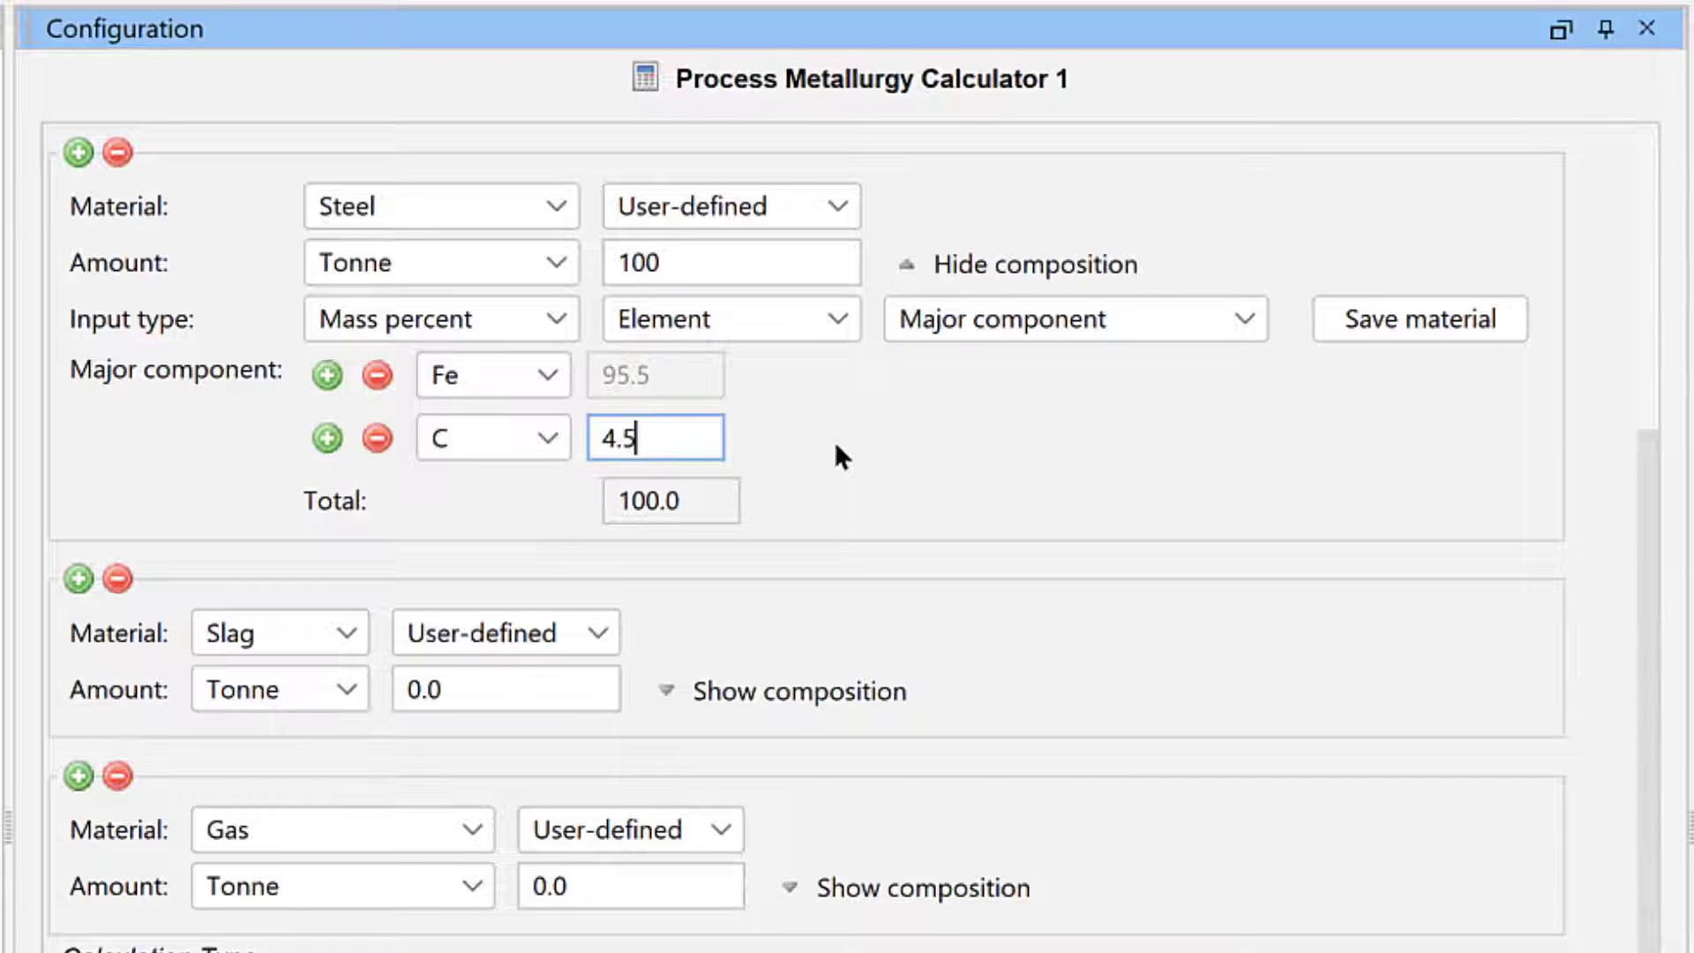
click(327, 438)
click(507, 501)
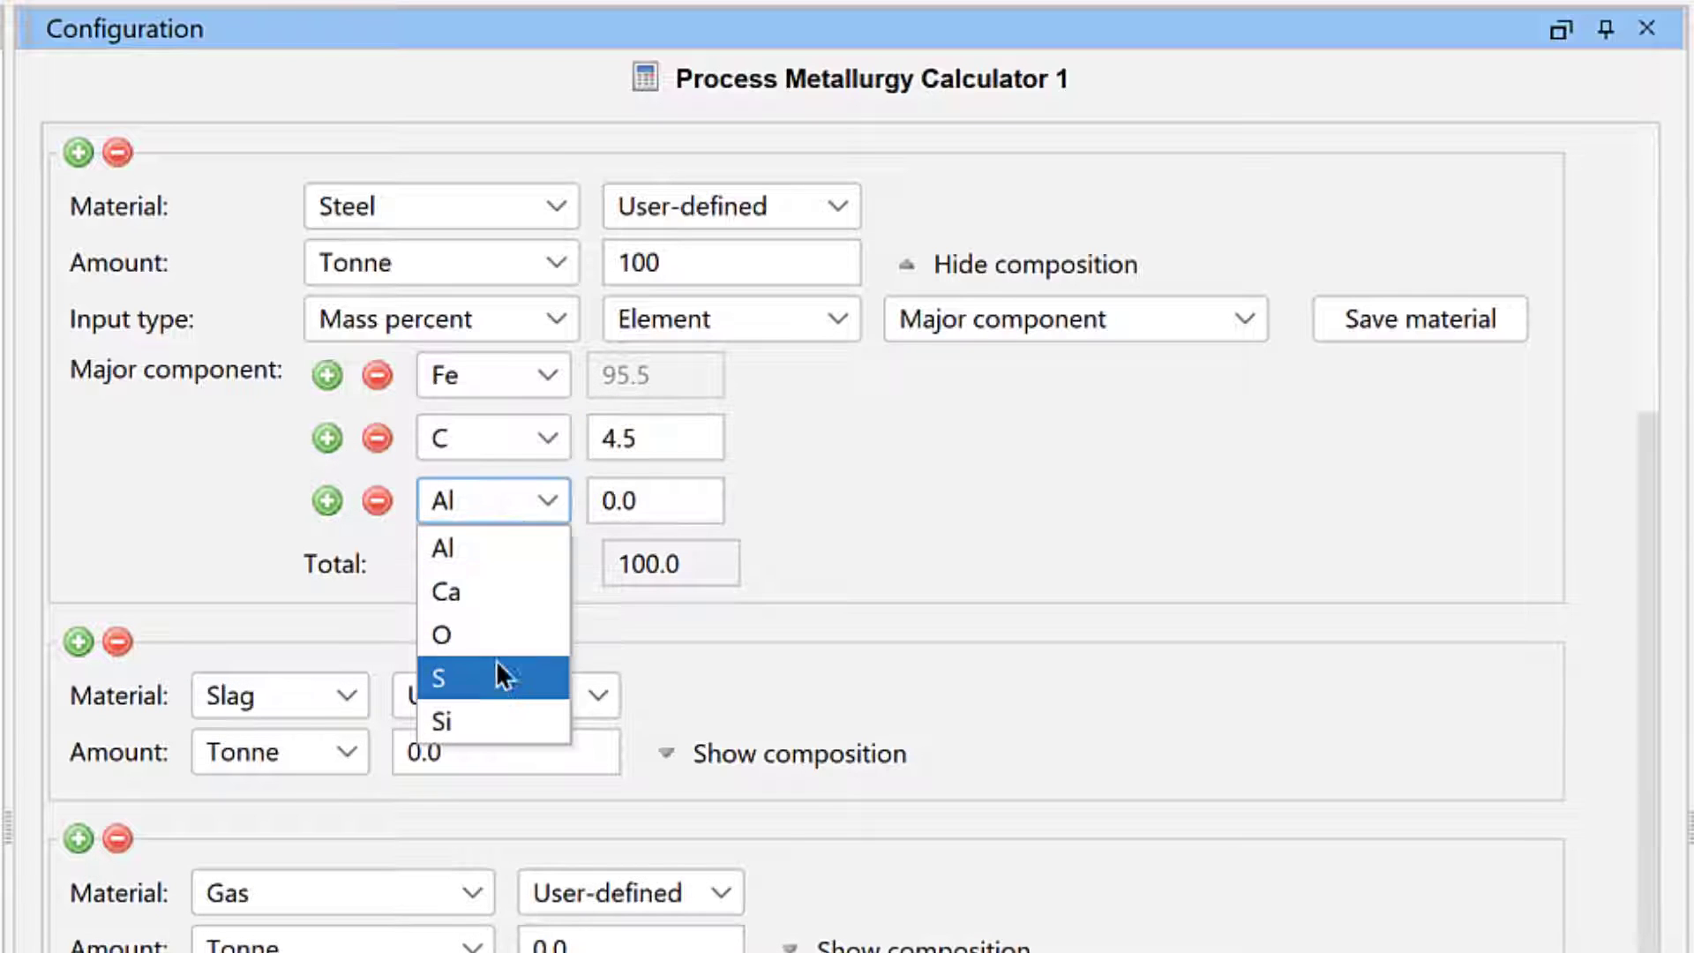
click(498, 715)
click(677, 498)
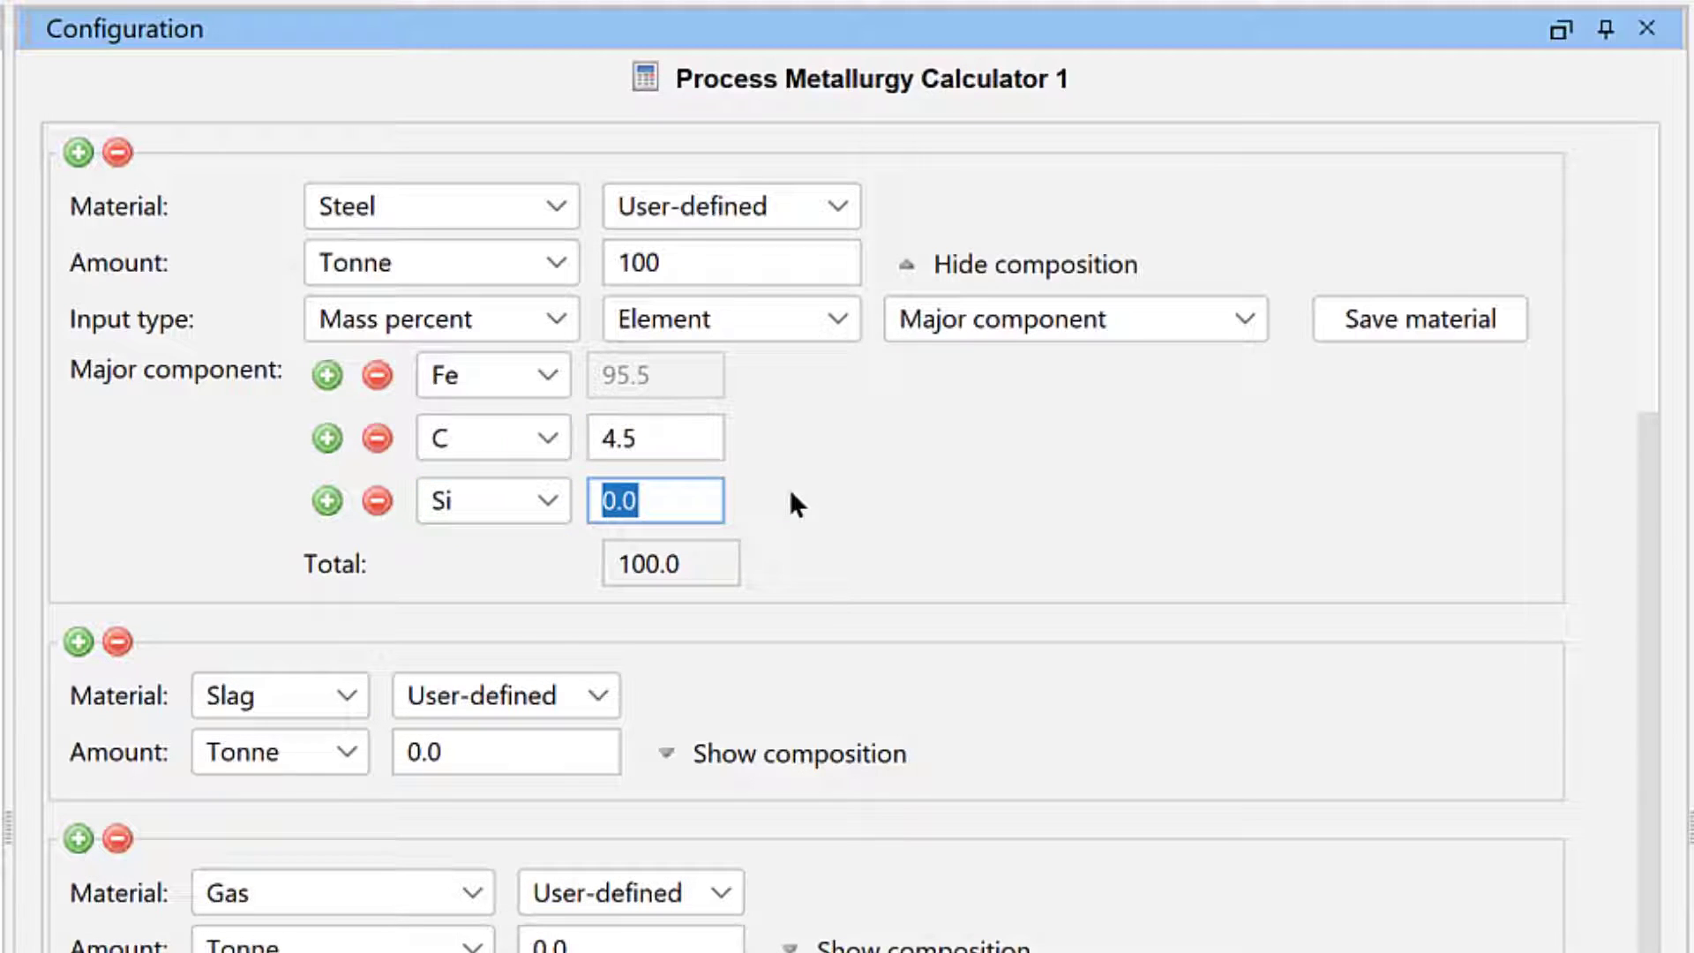
text(1)
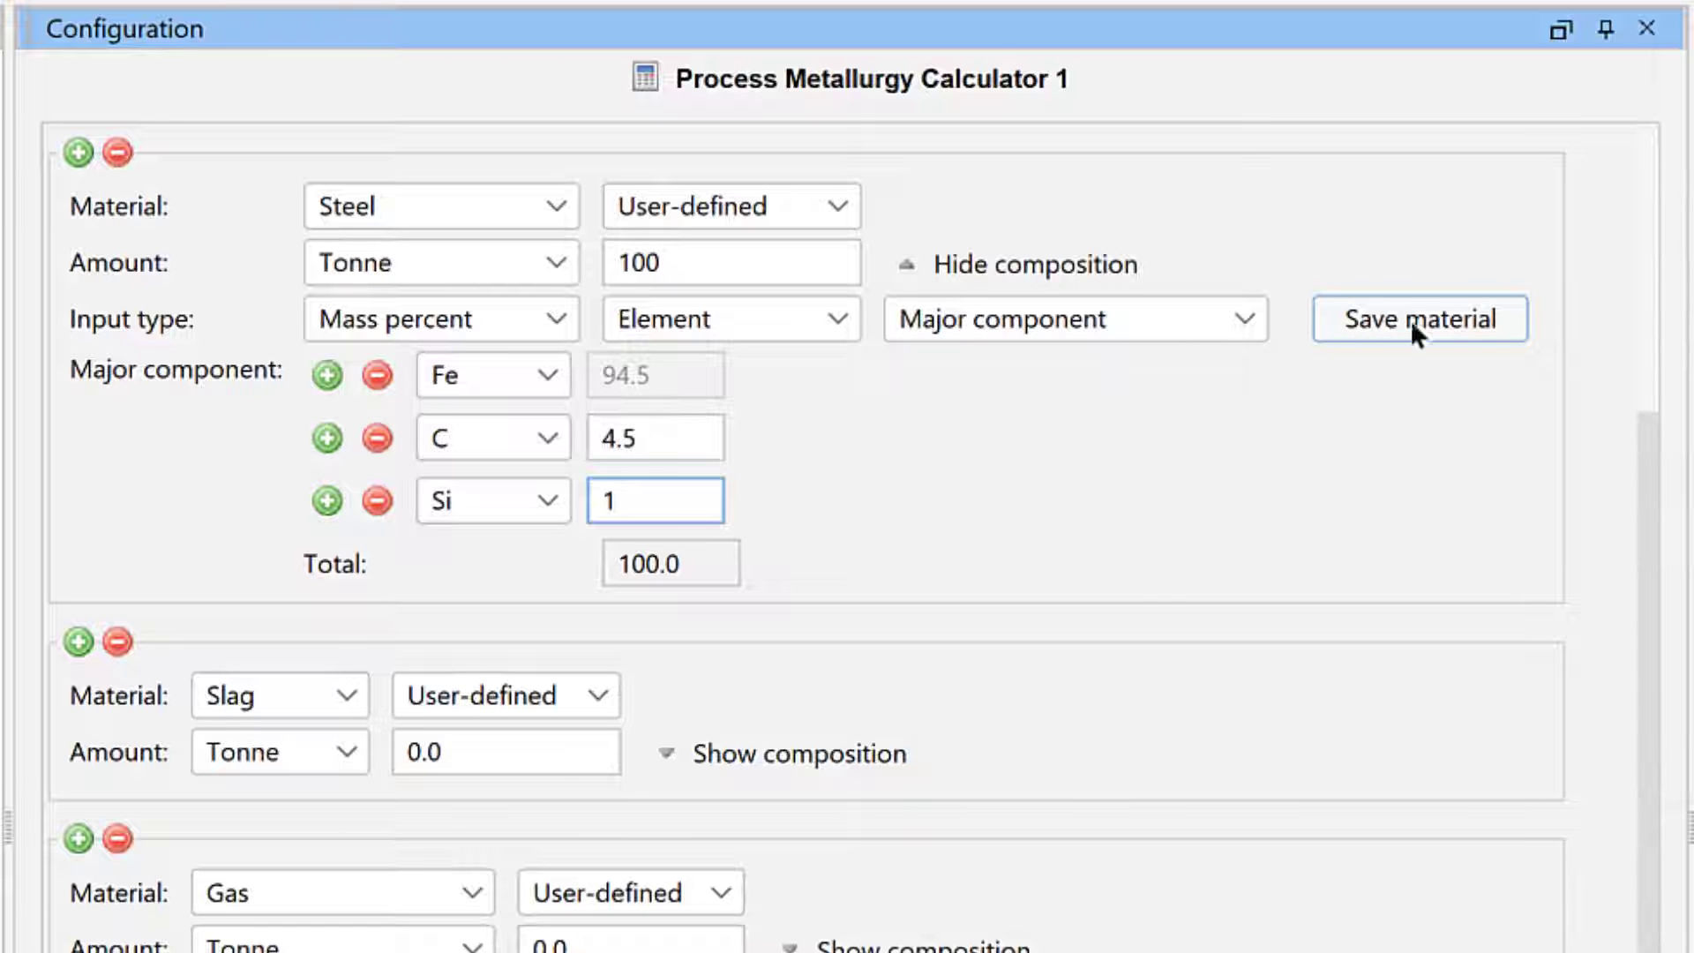
Save the steel composition as material 'Steel_BOF' and keep it selected.
click(1479, 311)
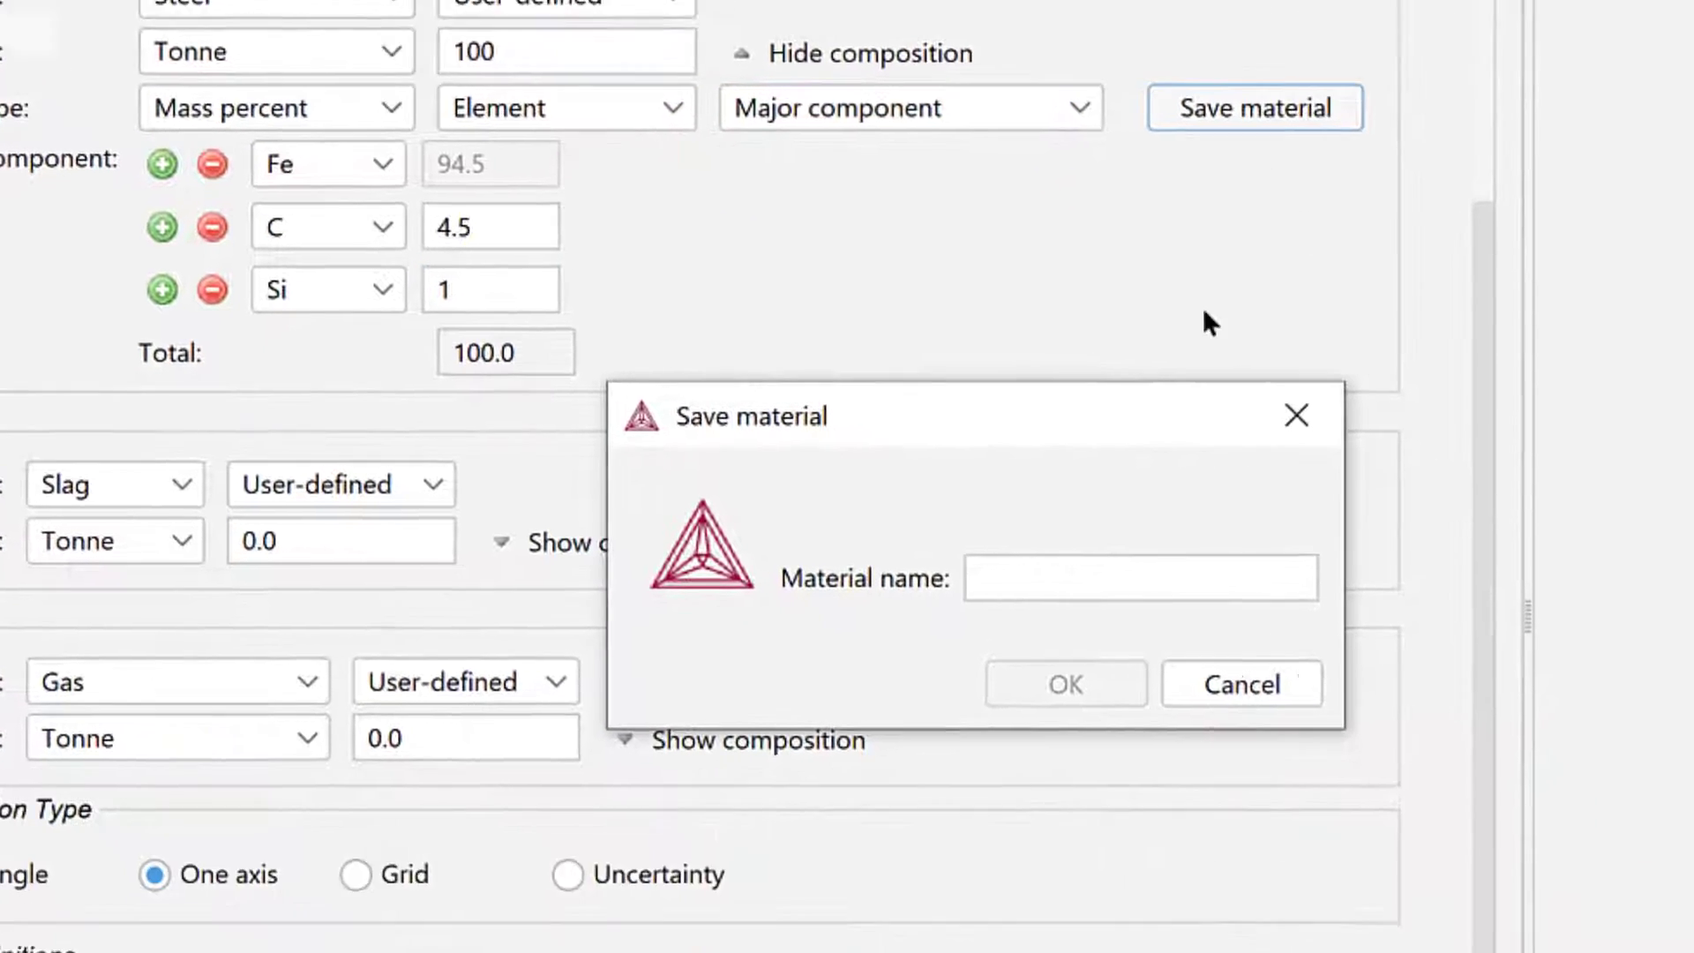
click(1176, 789)
text(Ste)
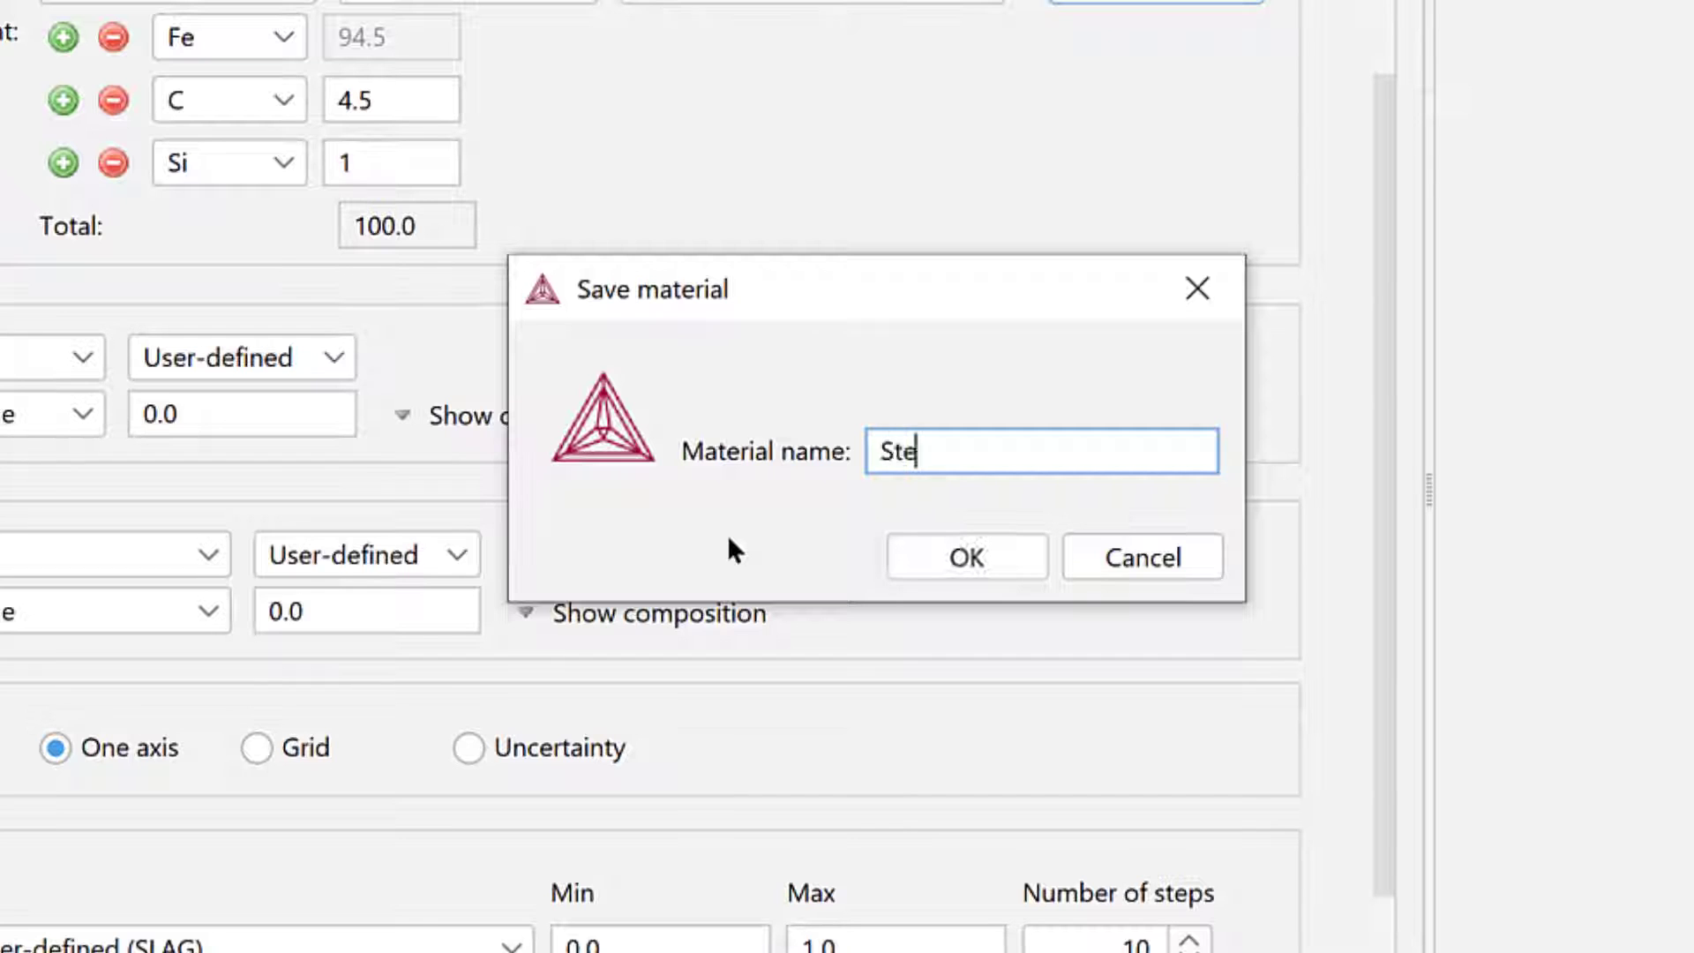
text(el_BOF)
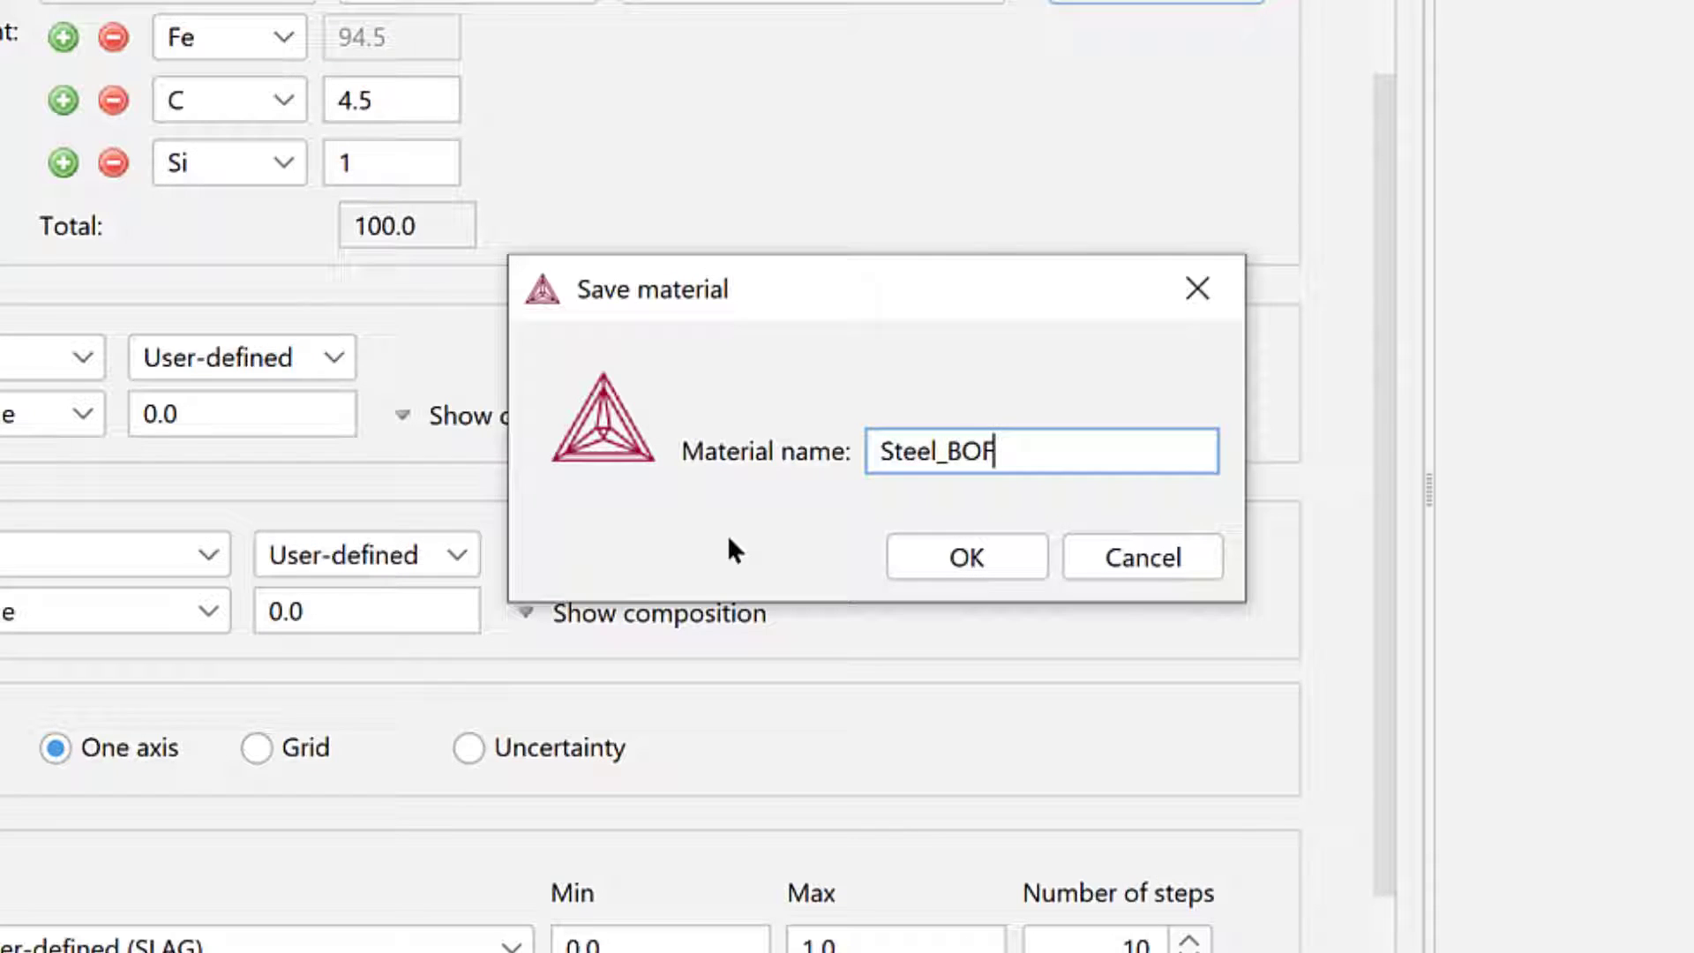
click(922, 557)
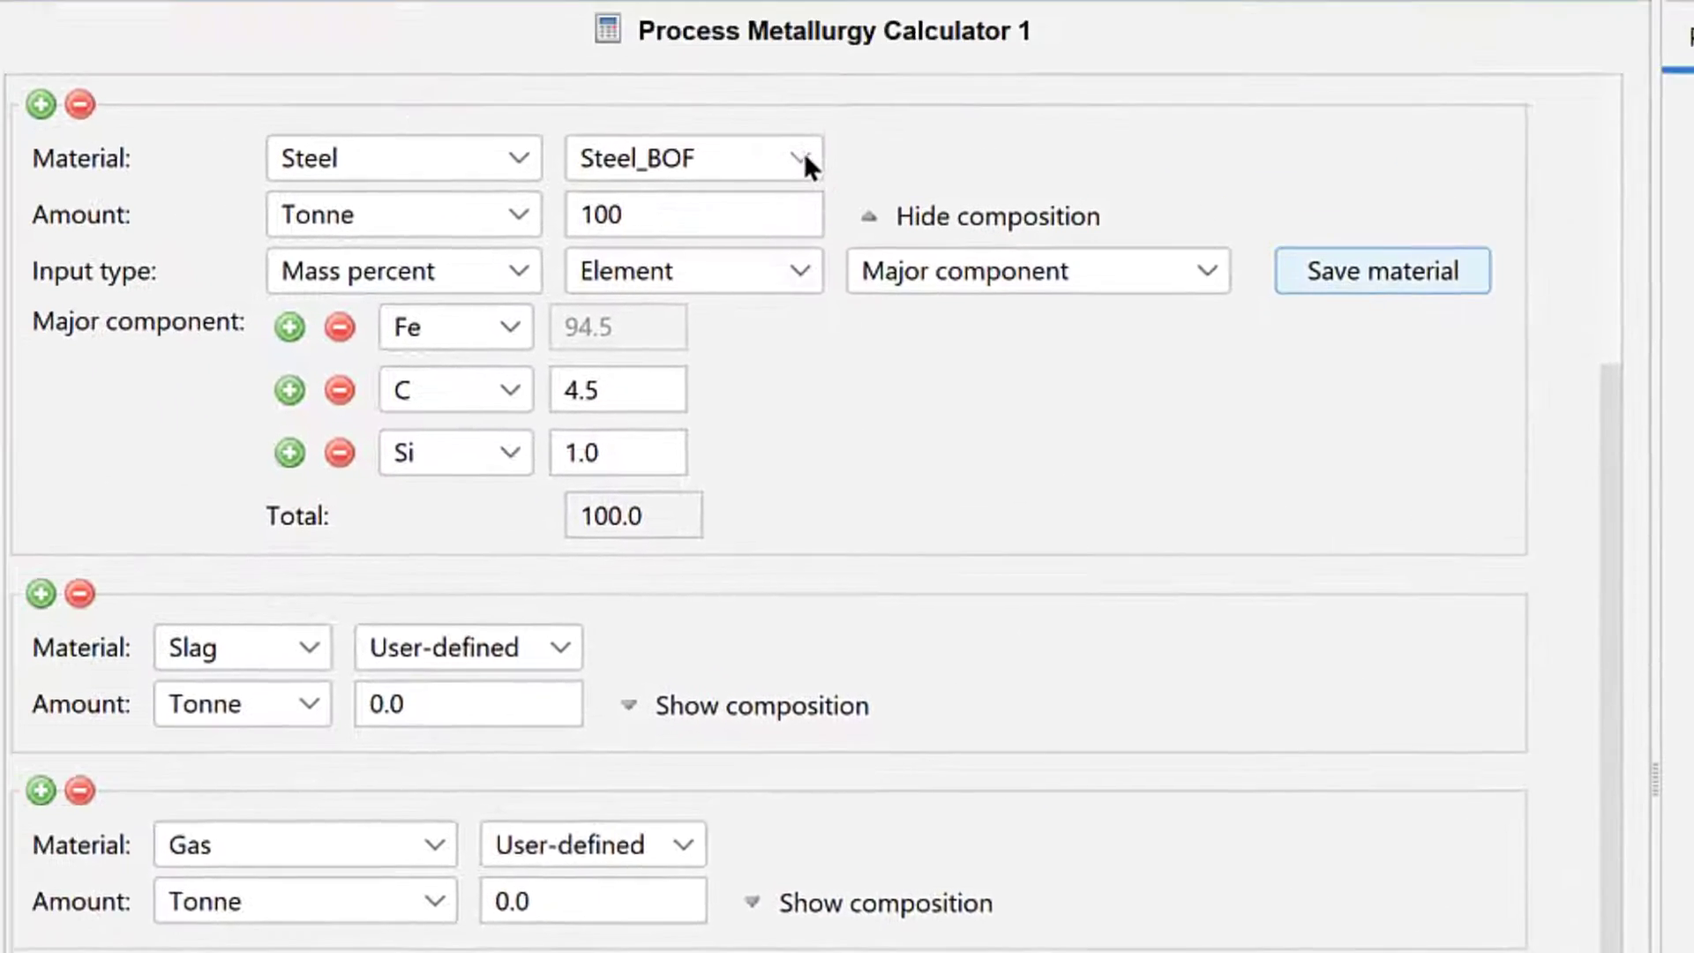
click(598, 0)
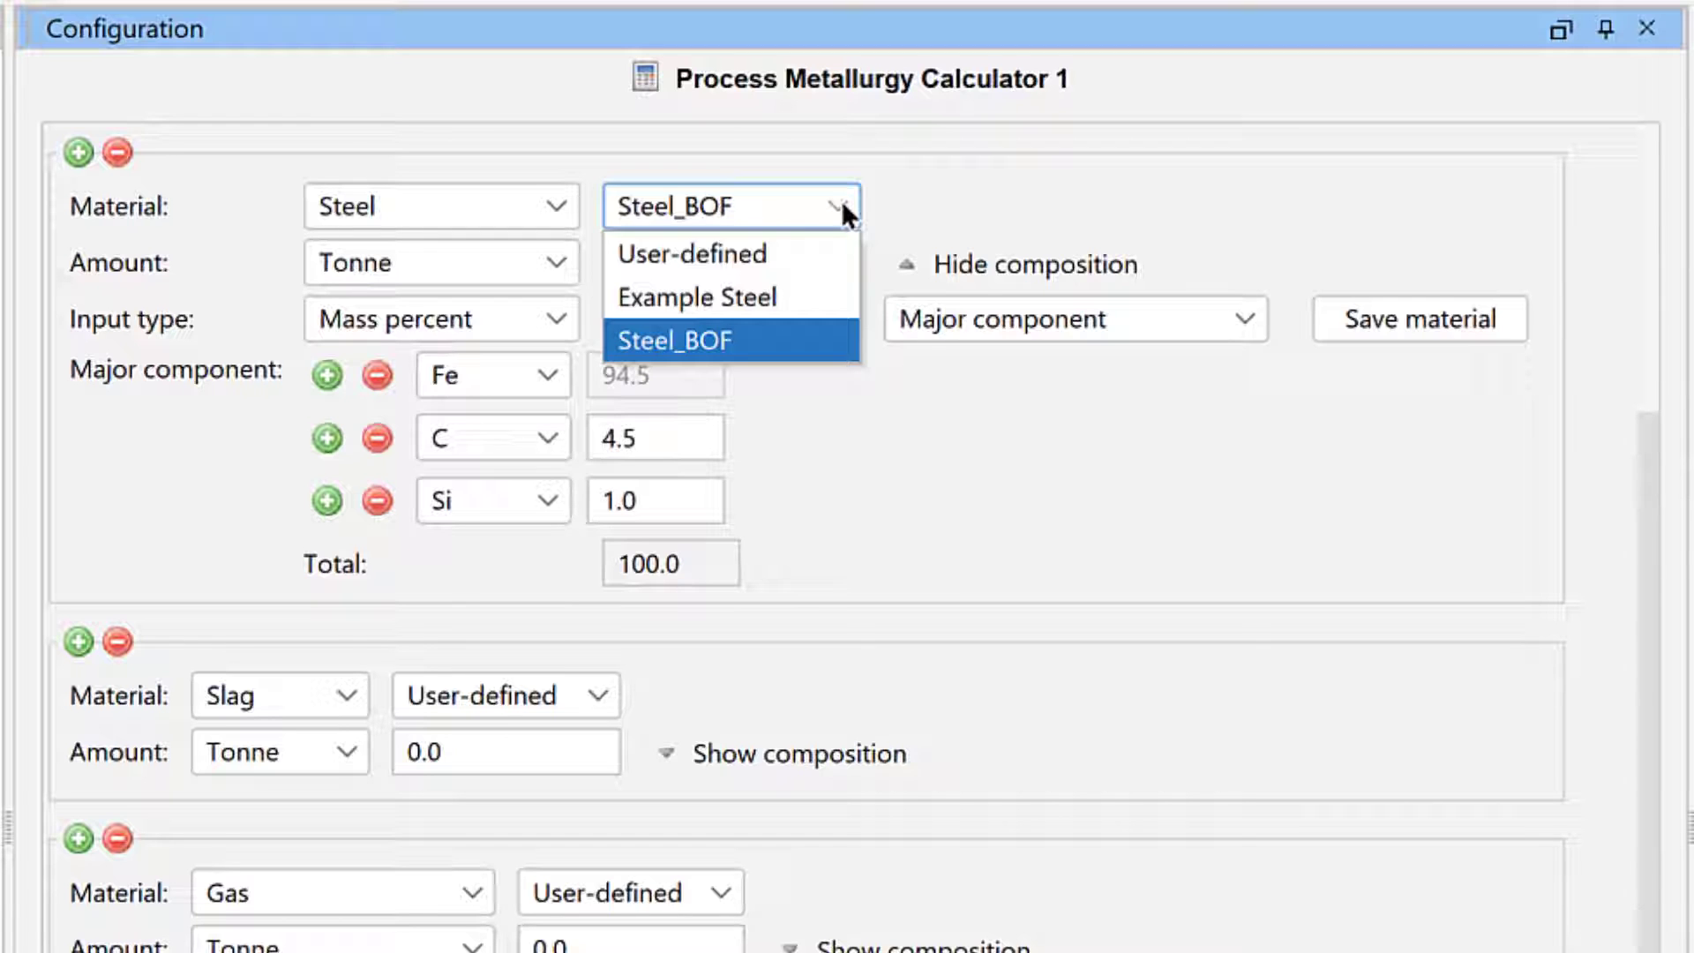
click(840, 199)
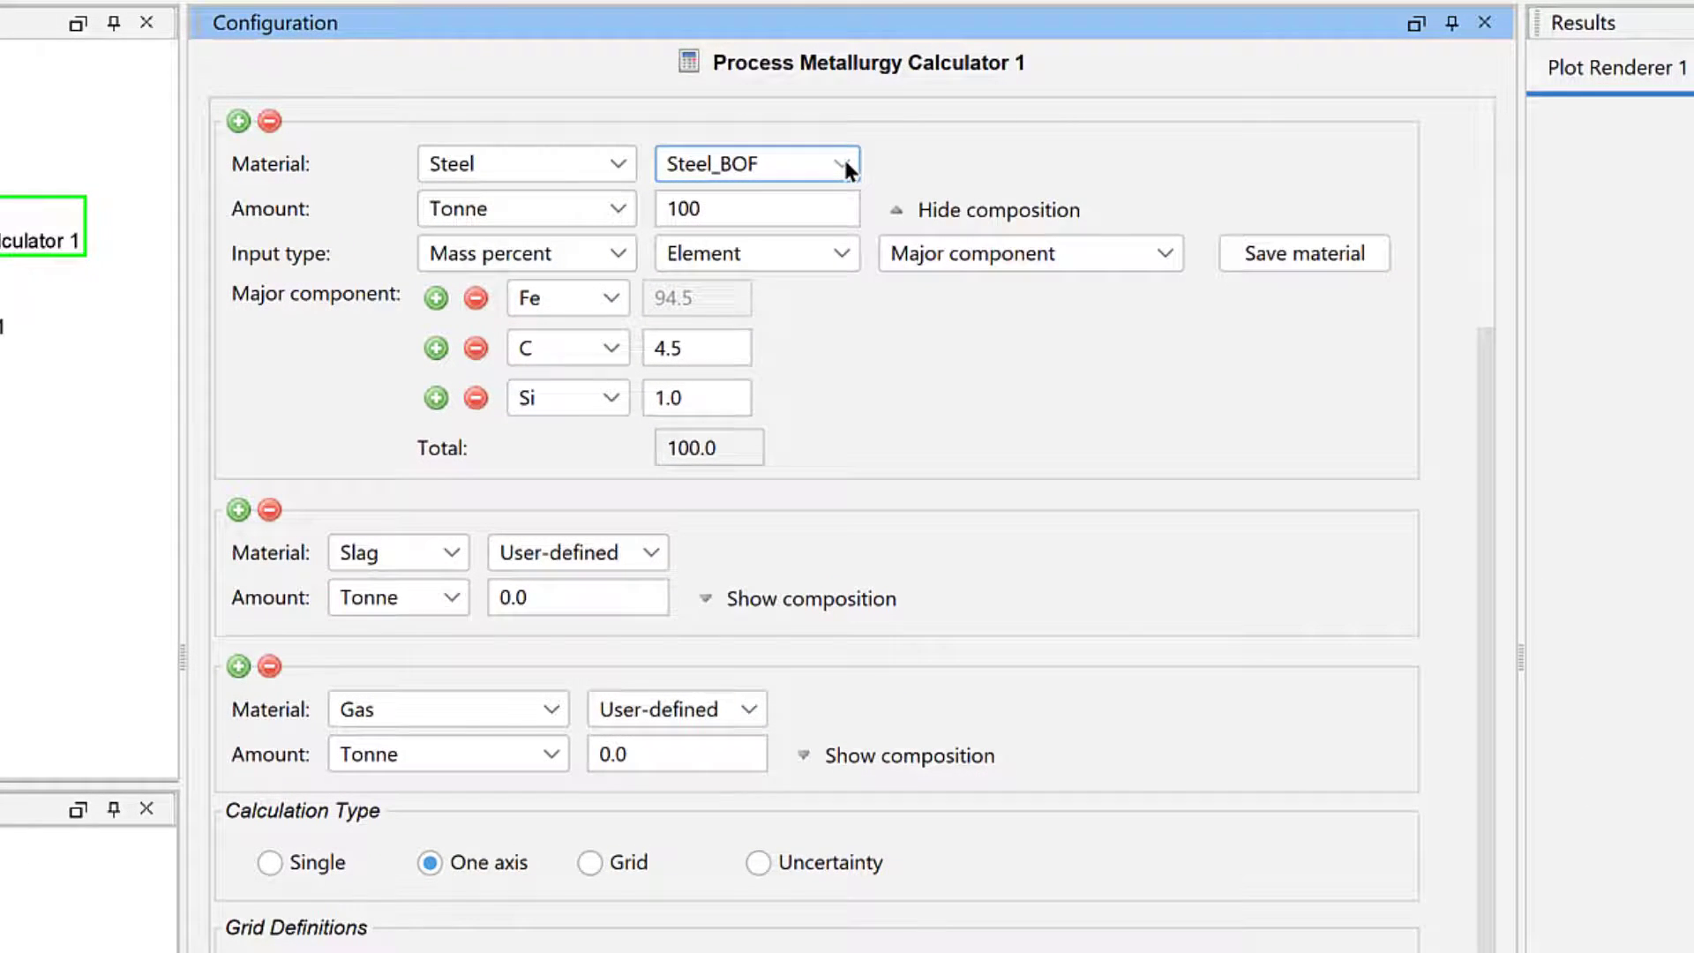
click(844, 162)
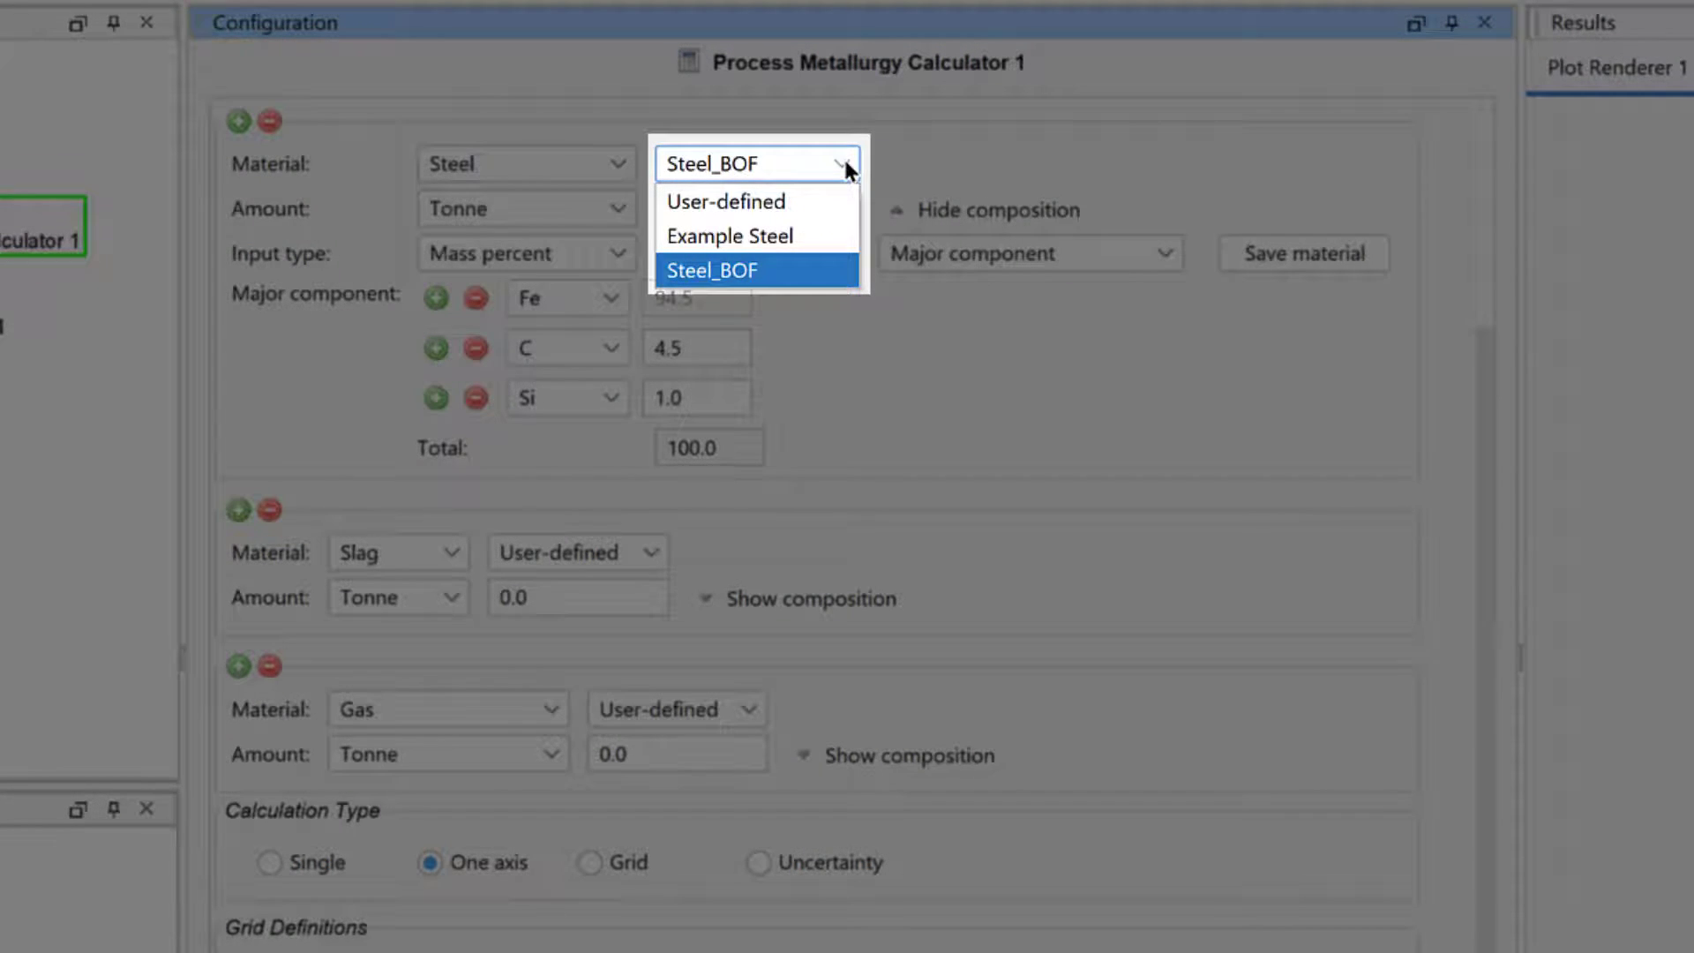
click(843, 162)
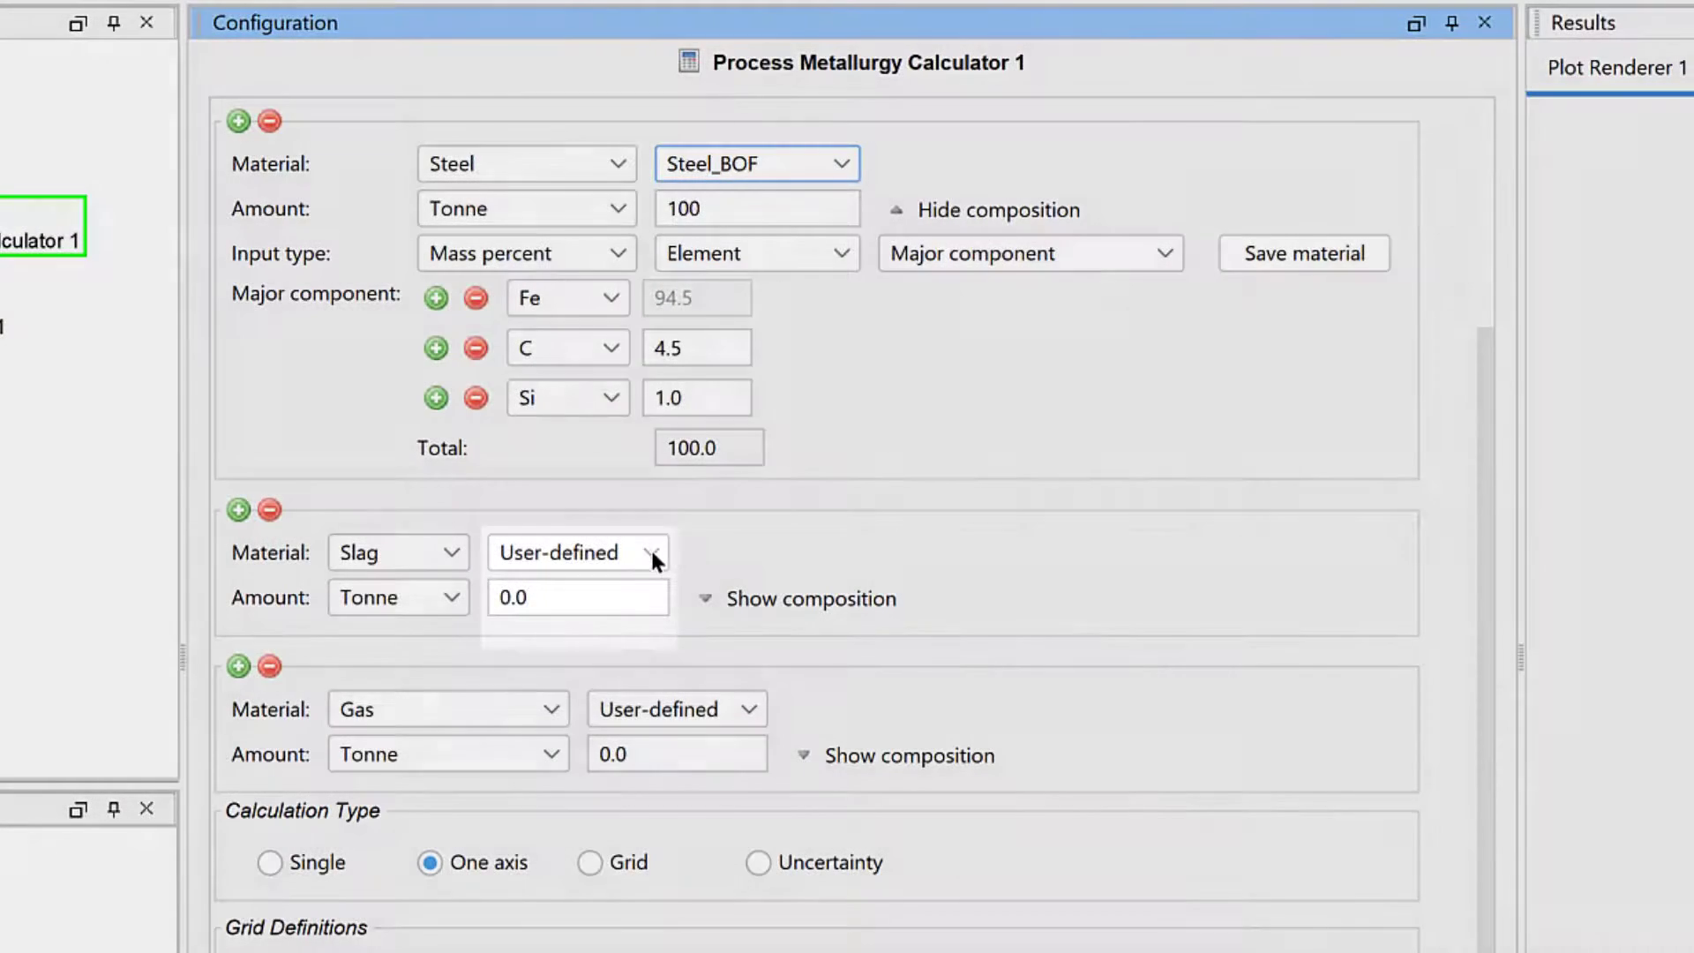
click(653, 553)
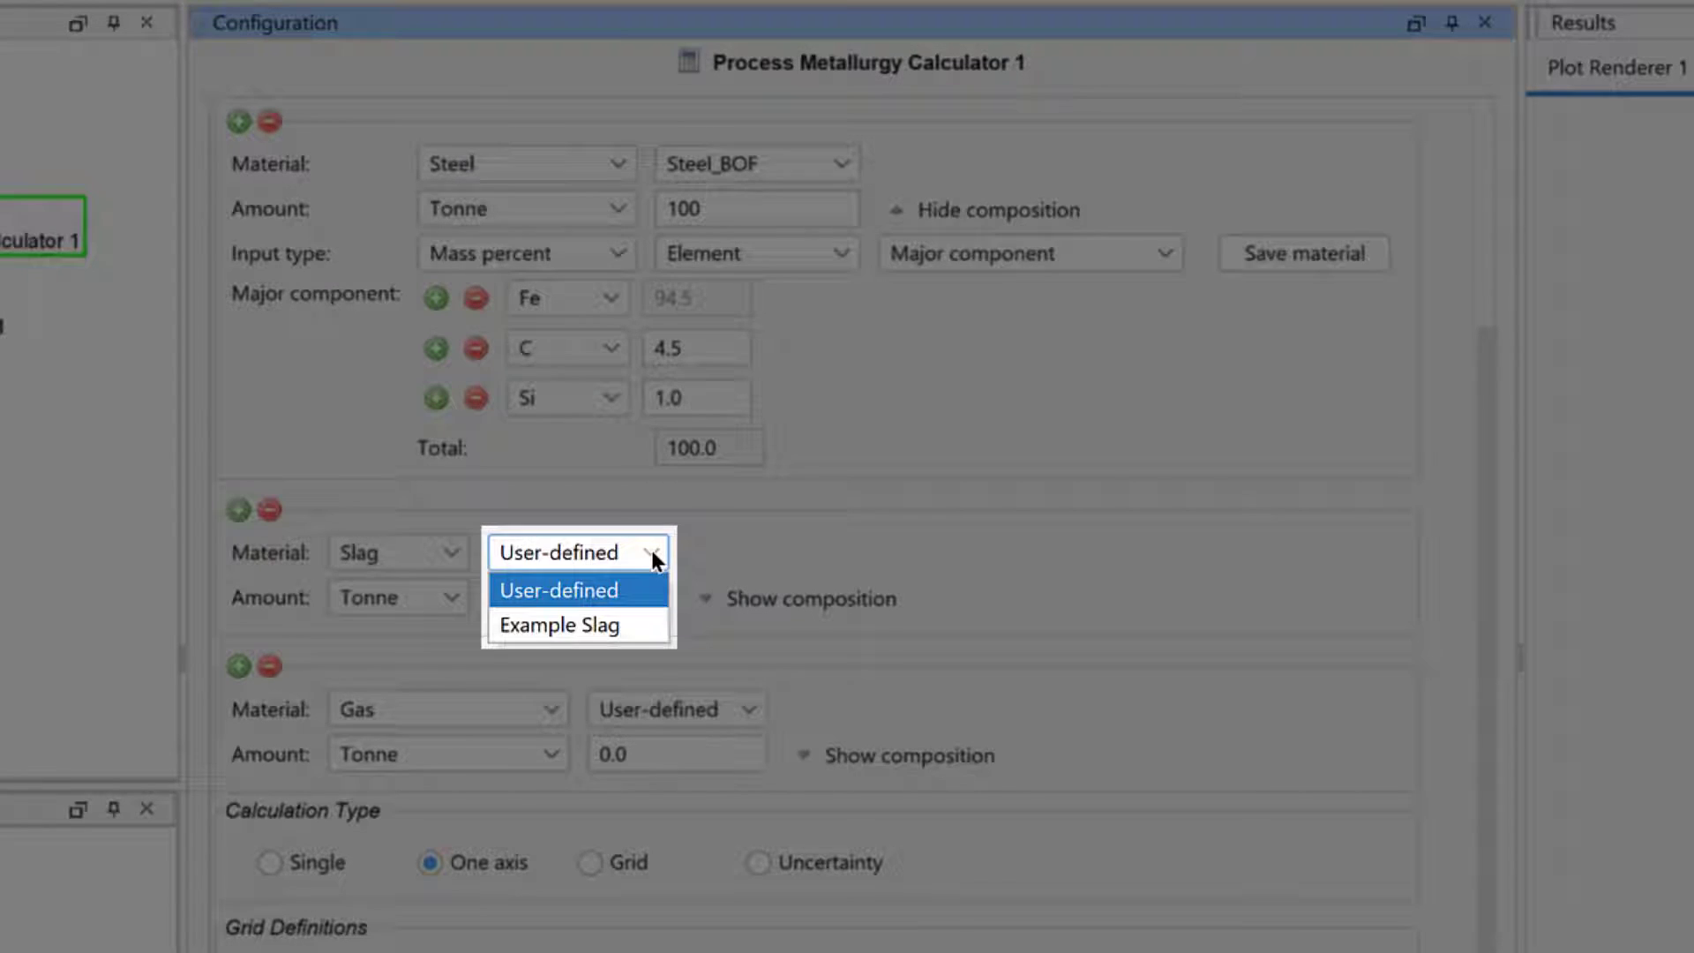
click(653, 553)
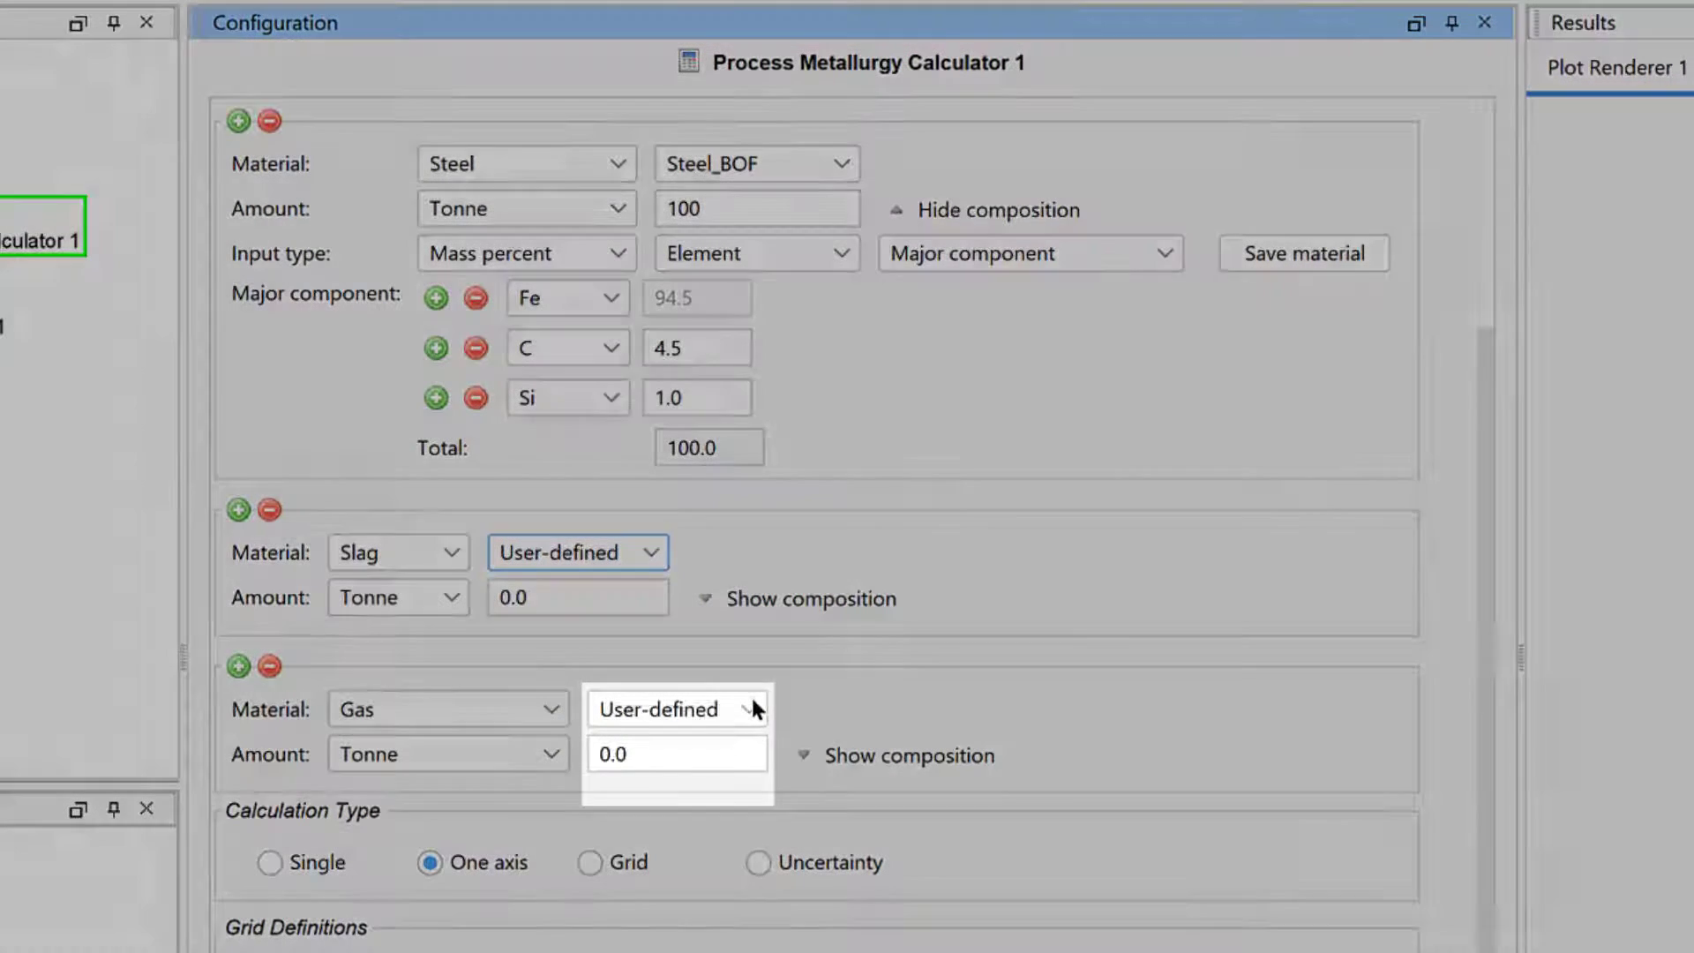
click(751, 706)
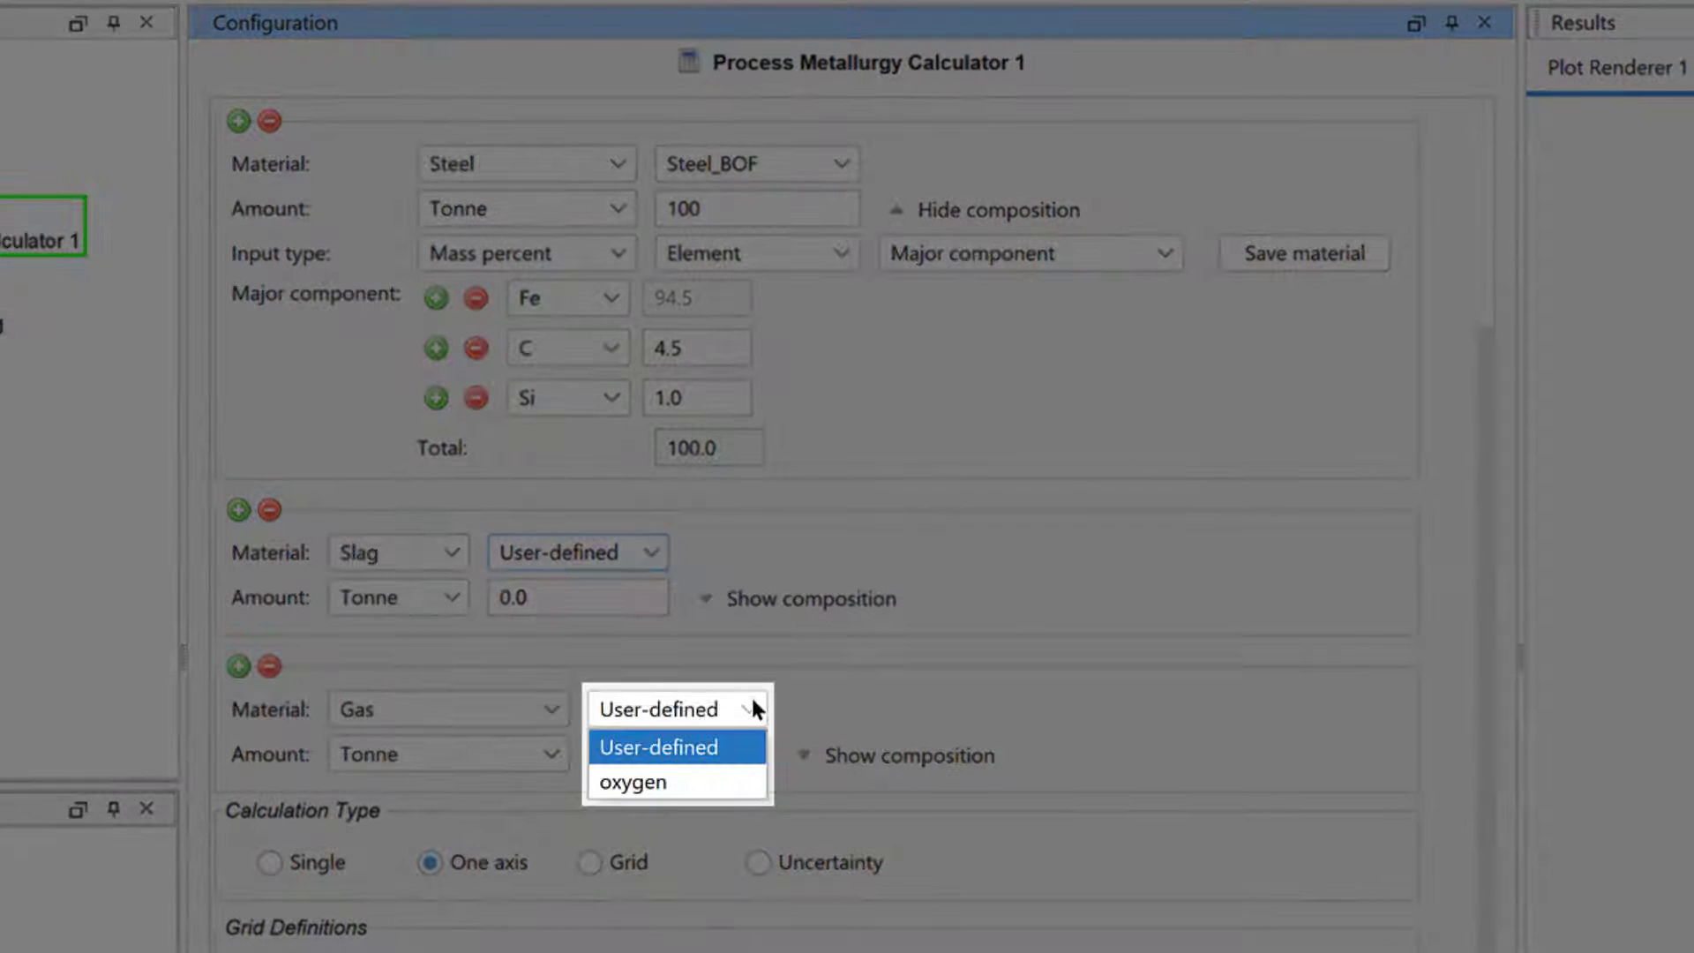
click(750, 695)
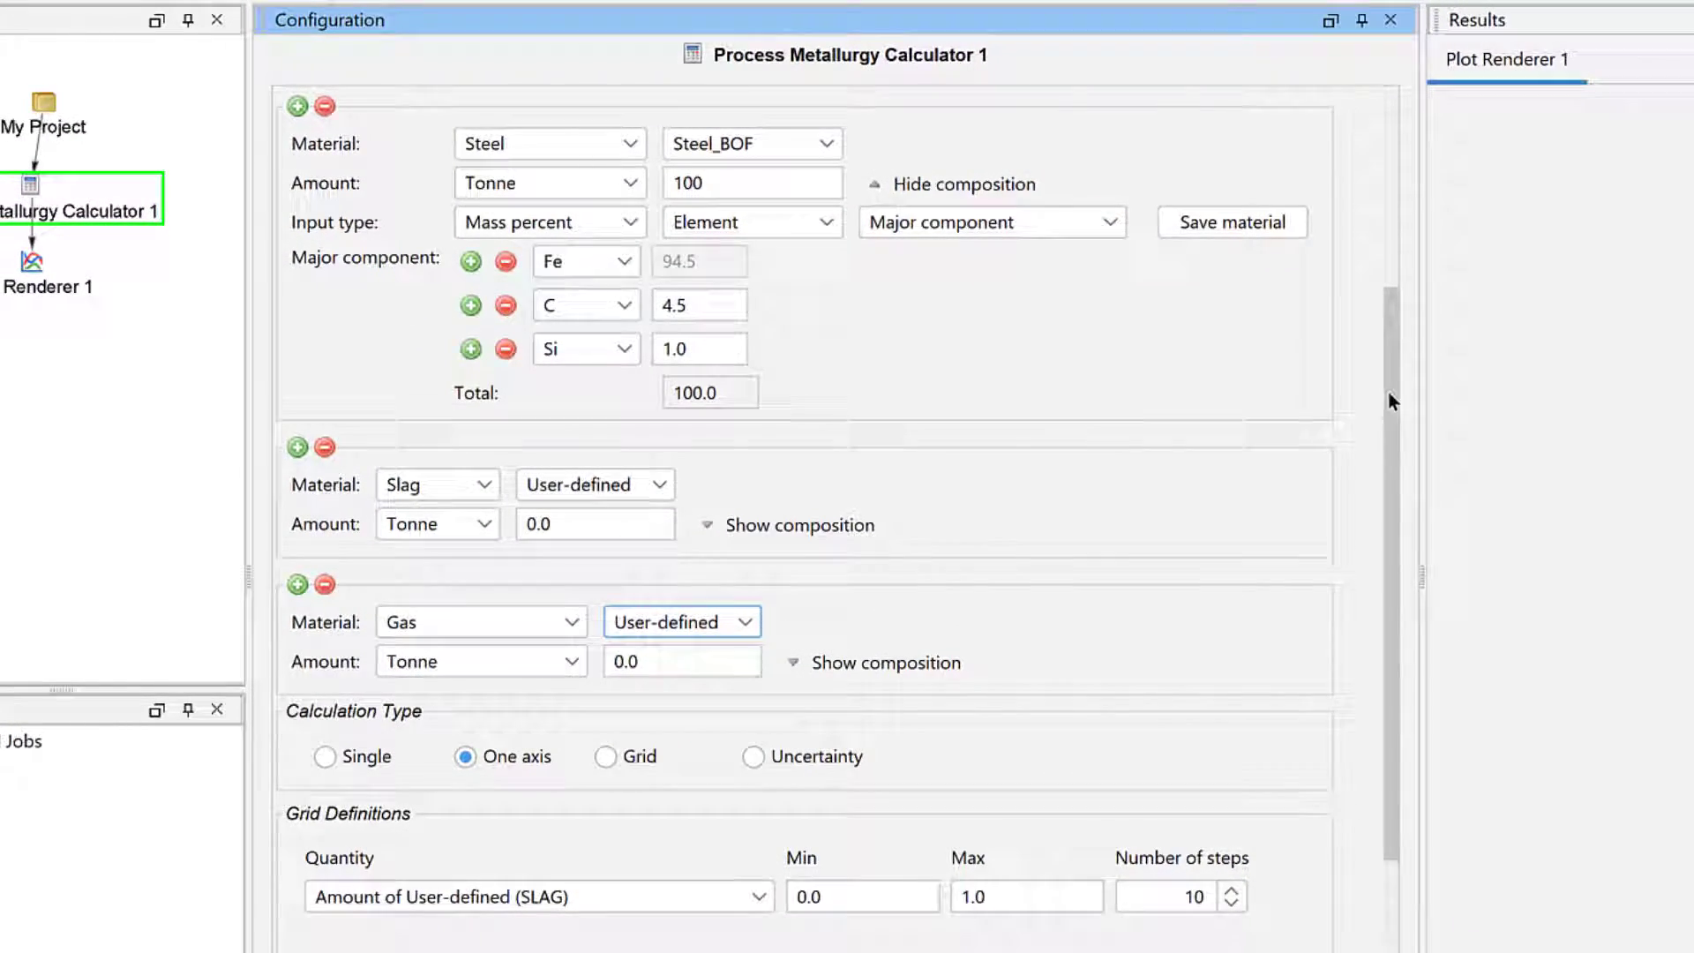
drag(1389, 392, 1403, 129)
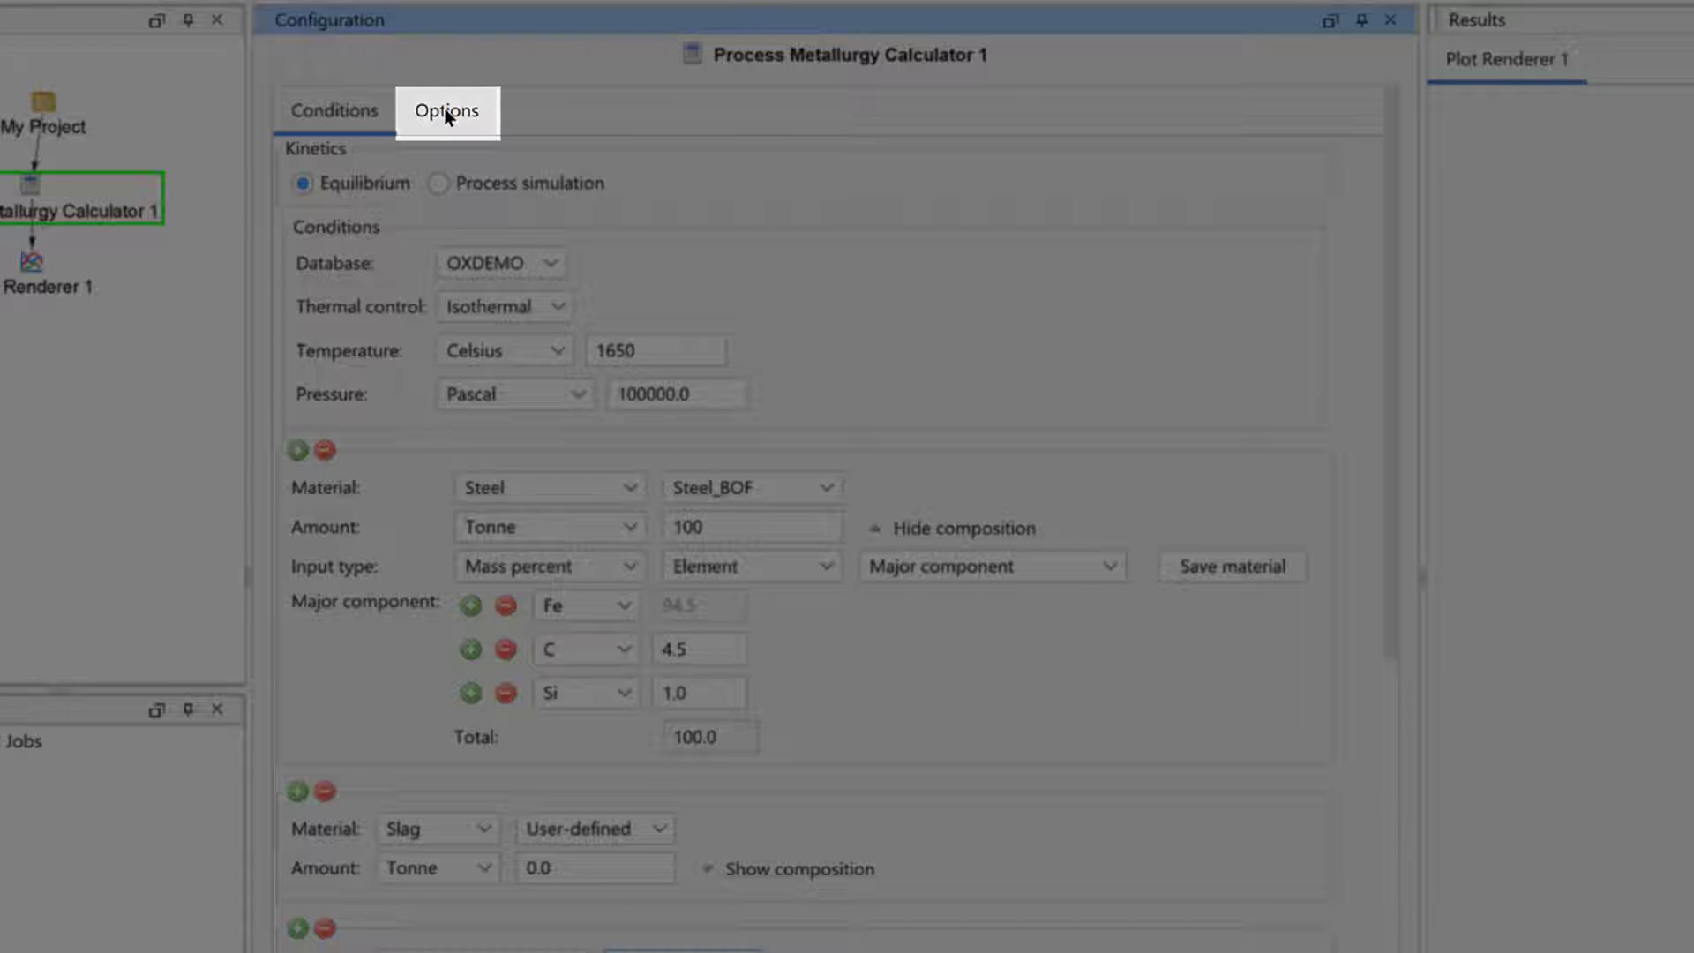
click(447, 113)
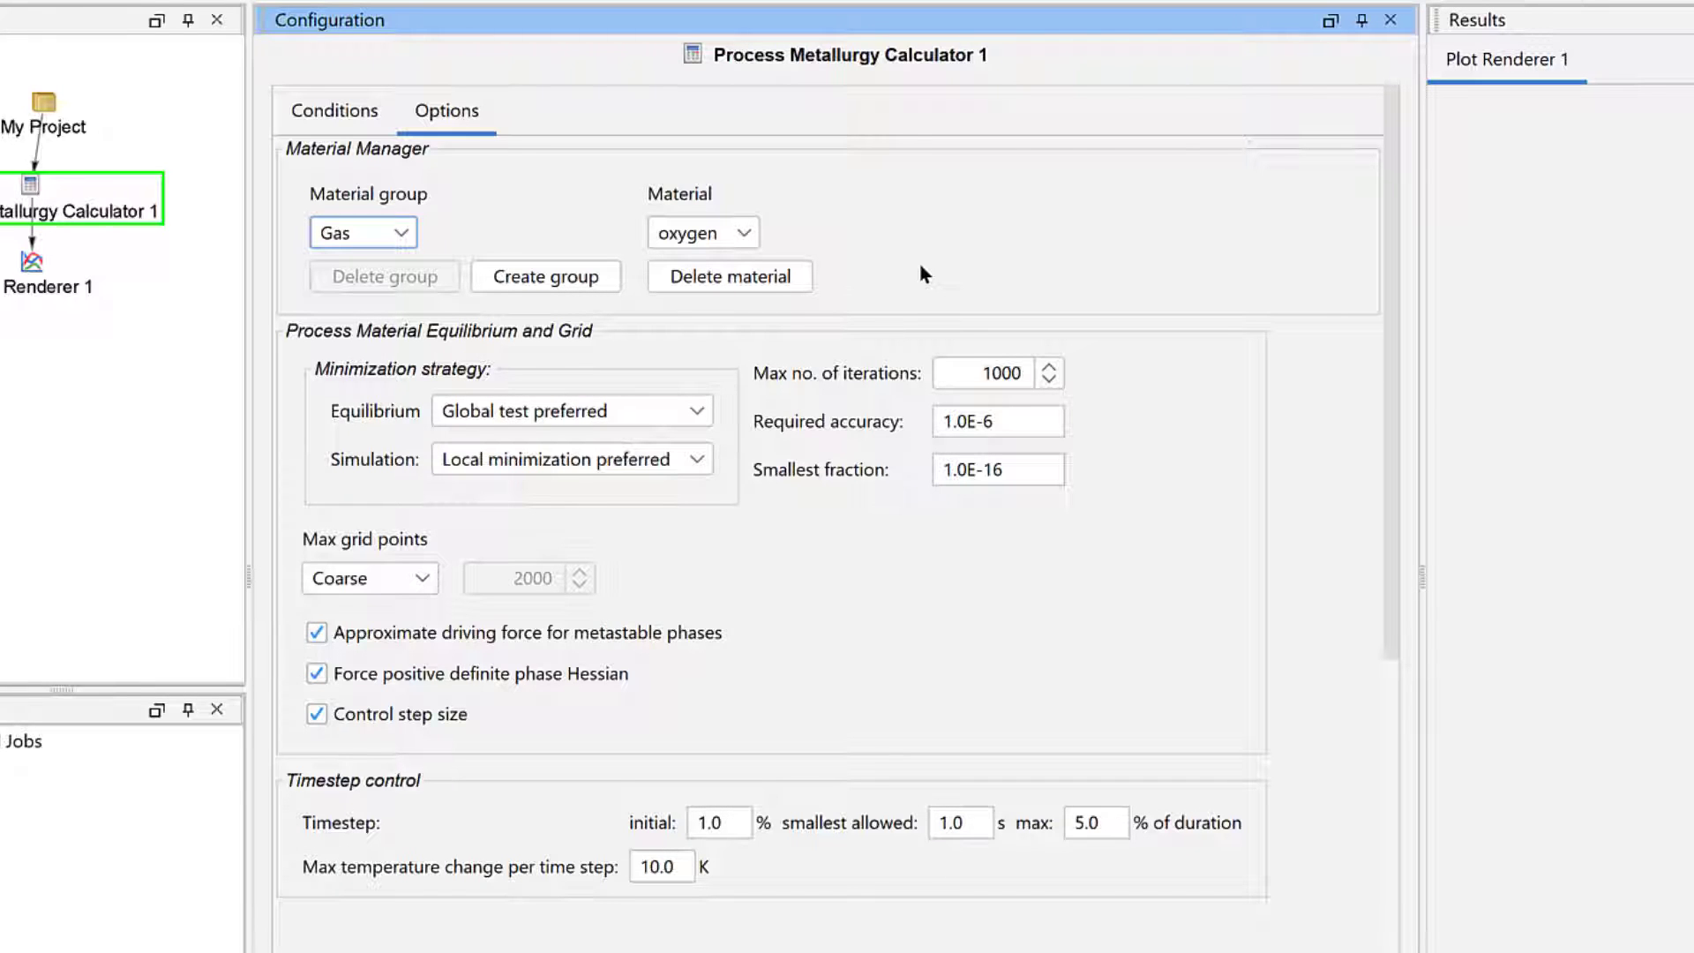
click(579, 280)
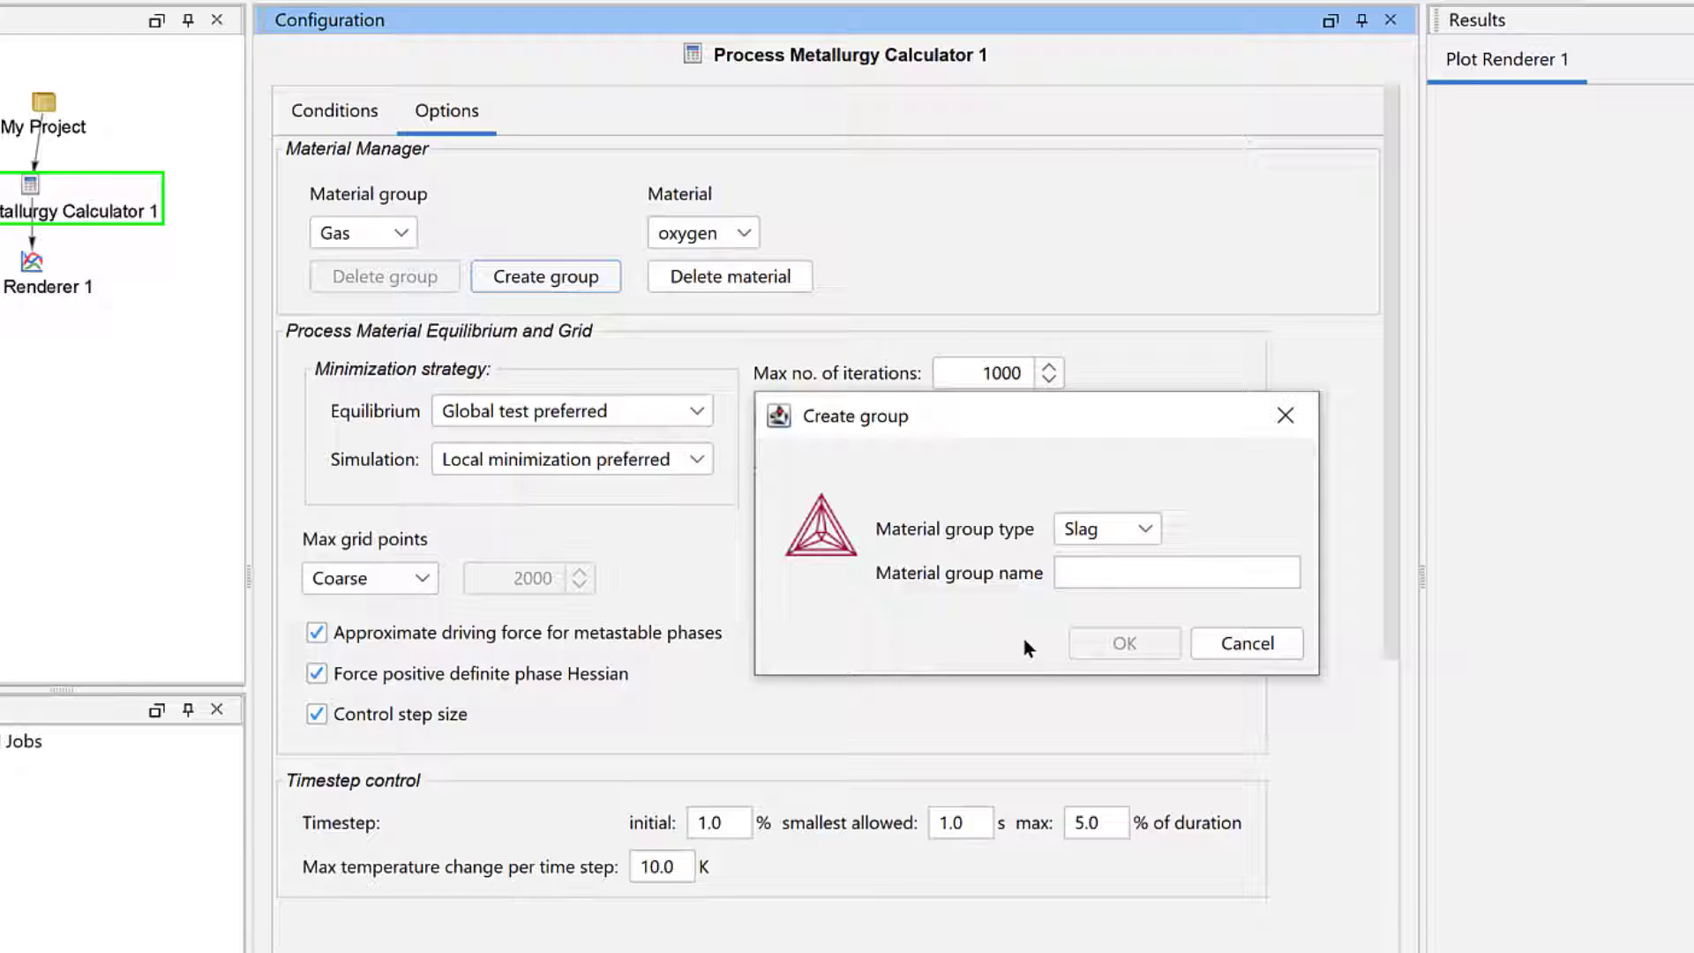
click(1146, 533)
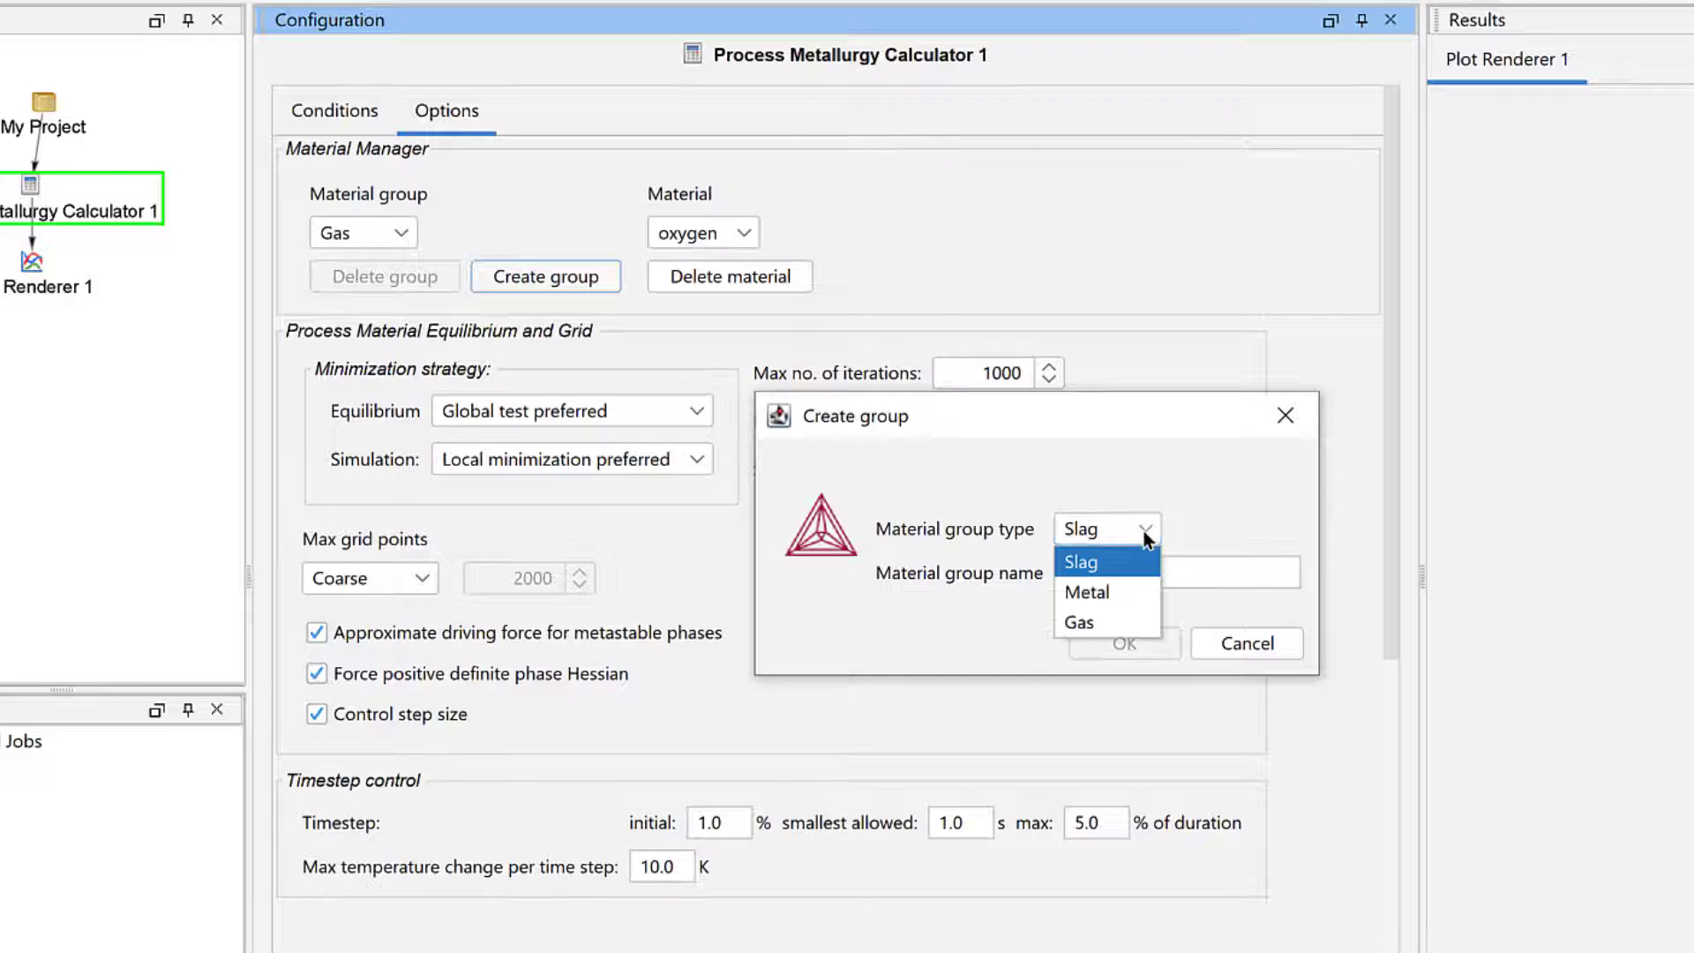
click(1146, 534)
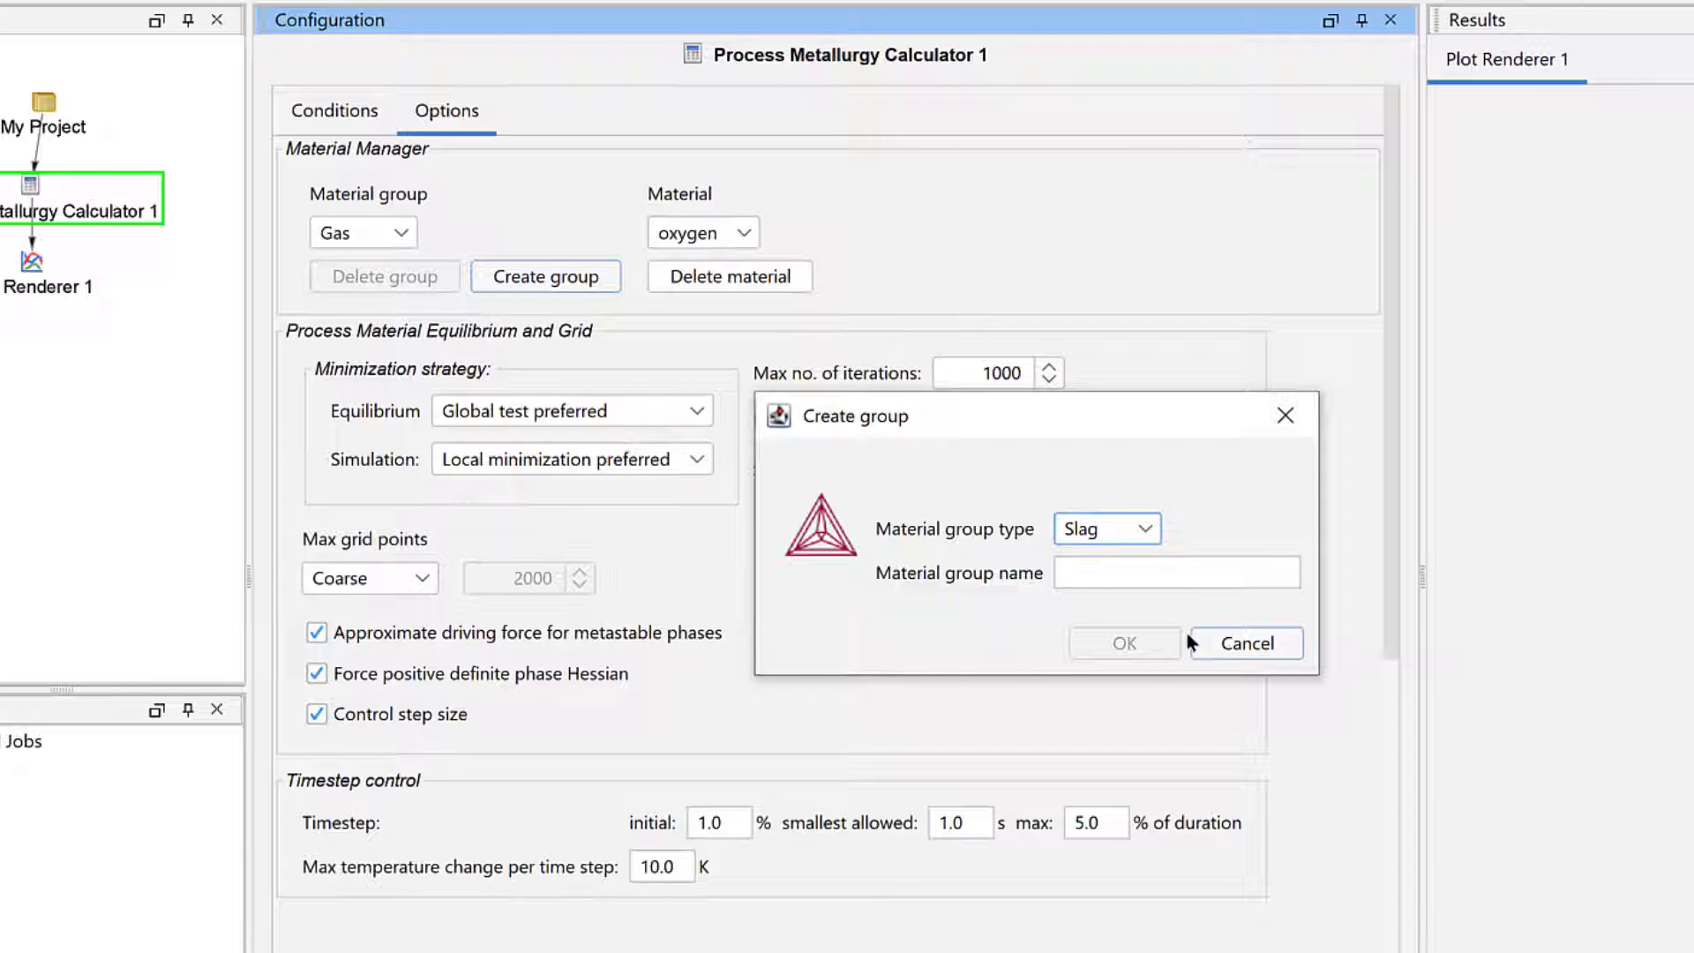
click(1238, 644)
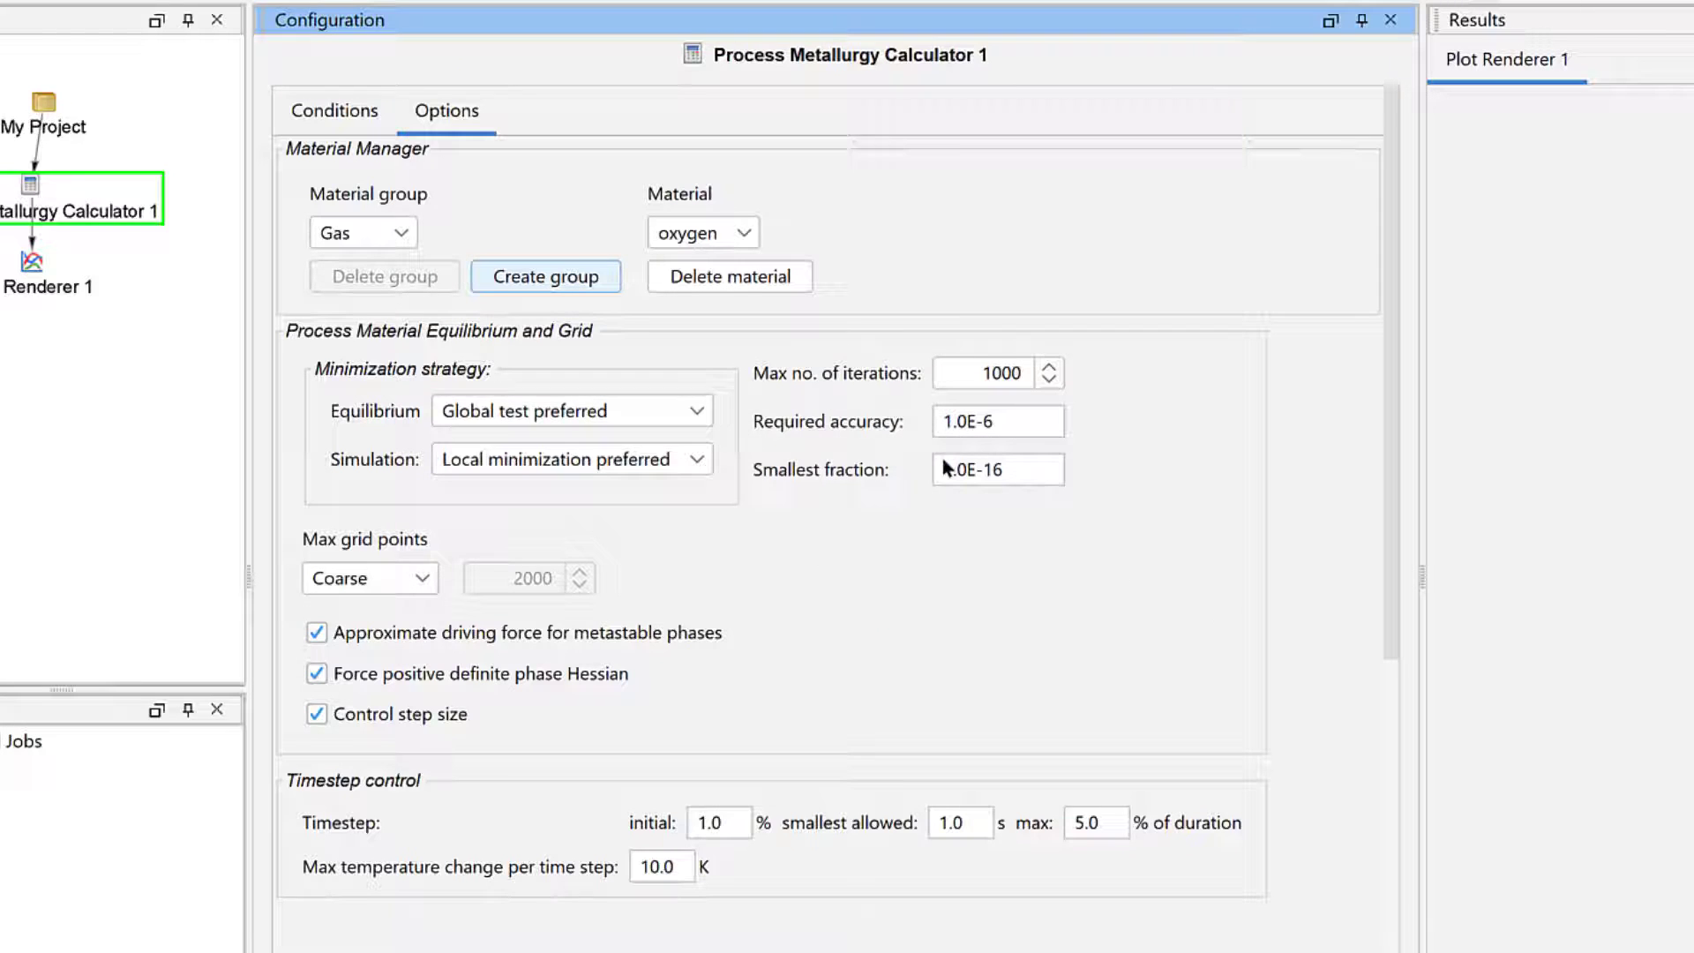
click(360, 112)
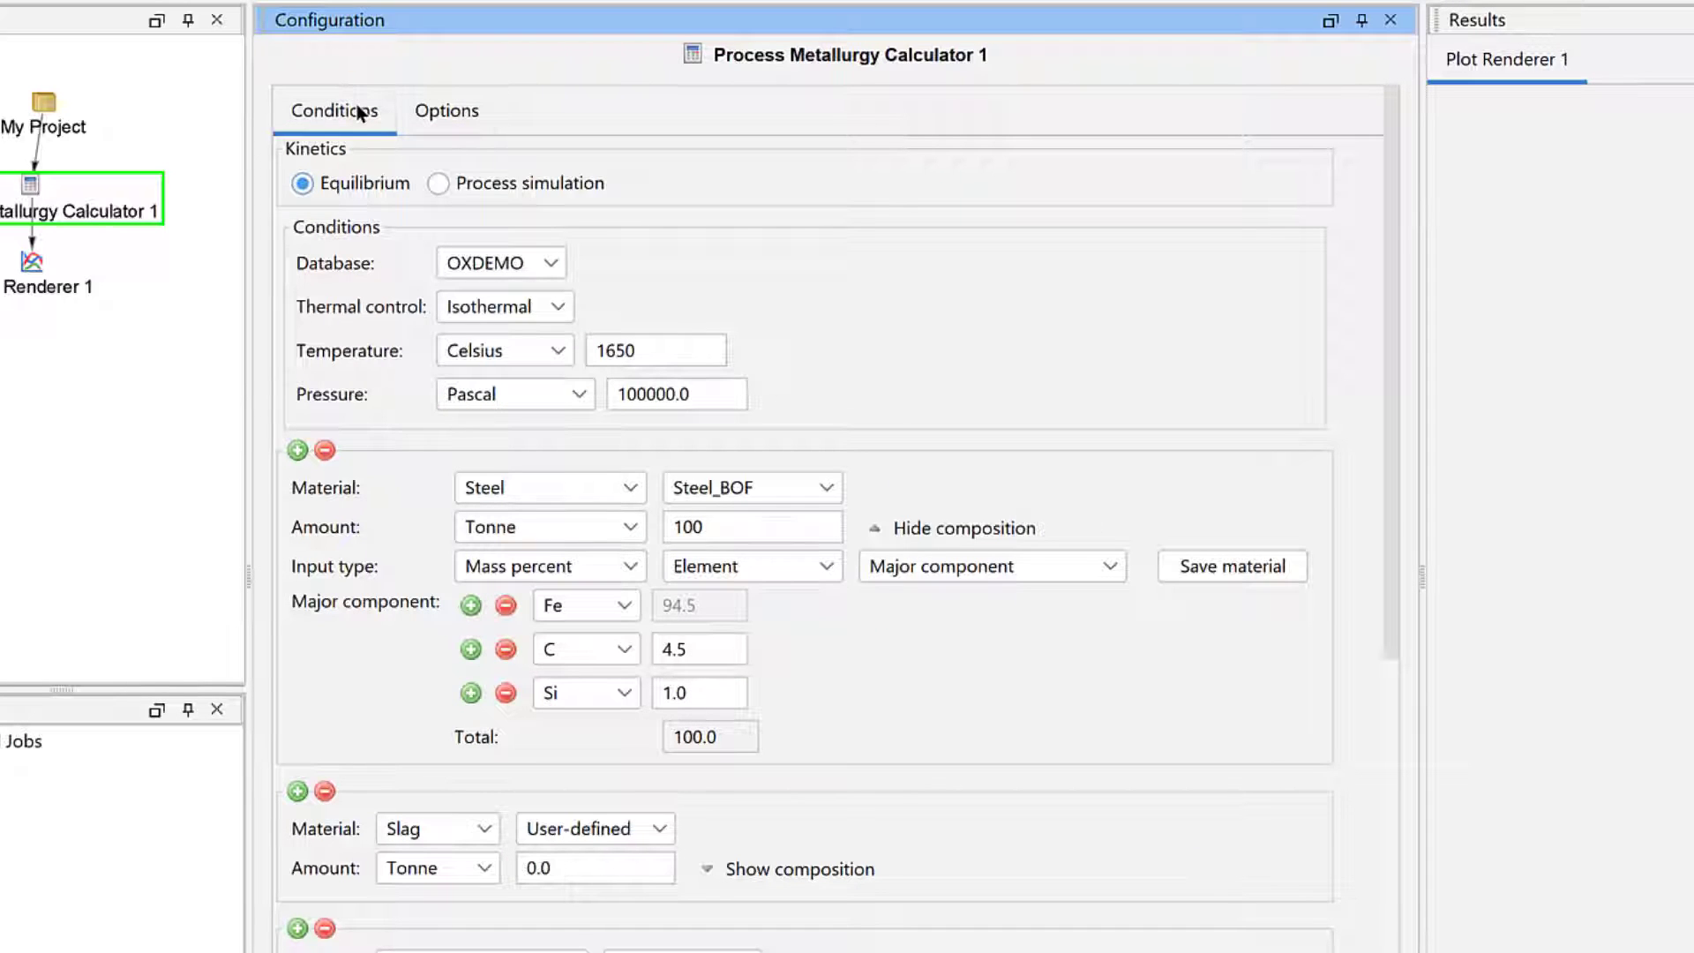
Keep Steel_BOF as the steel material, hide its composition rows, and scroll down.
click(828, 487)
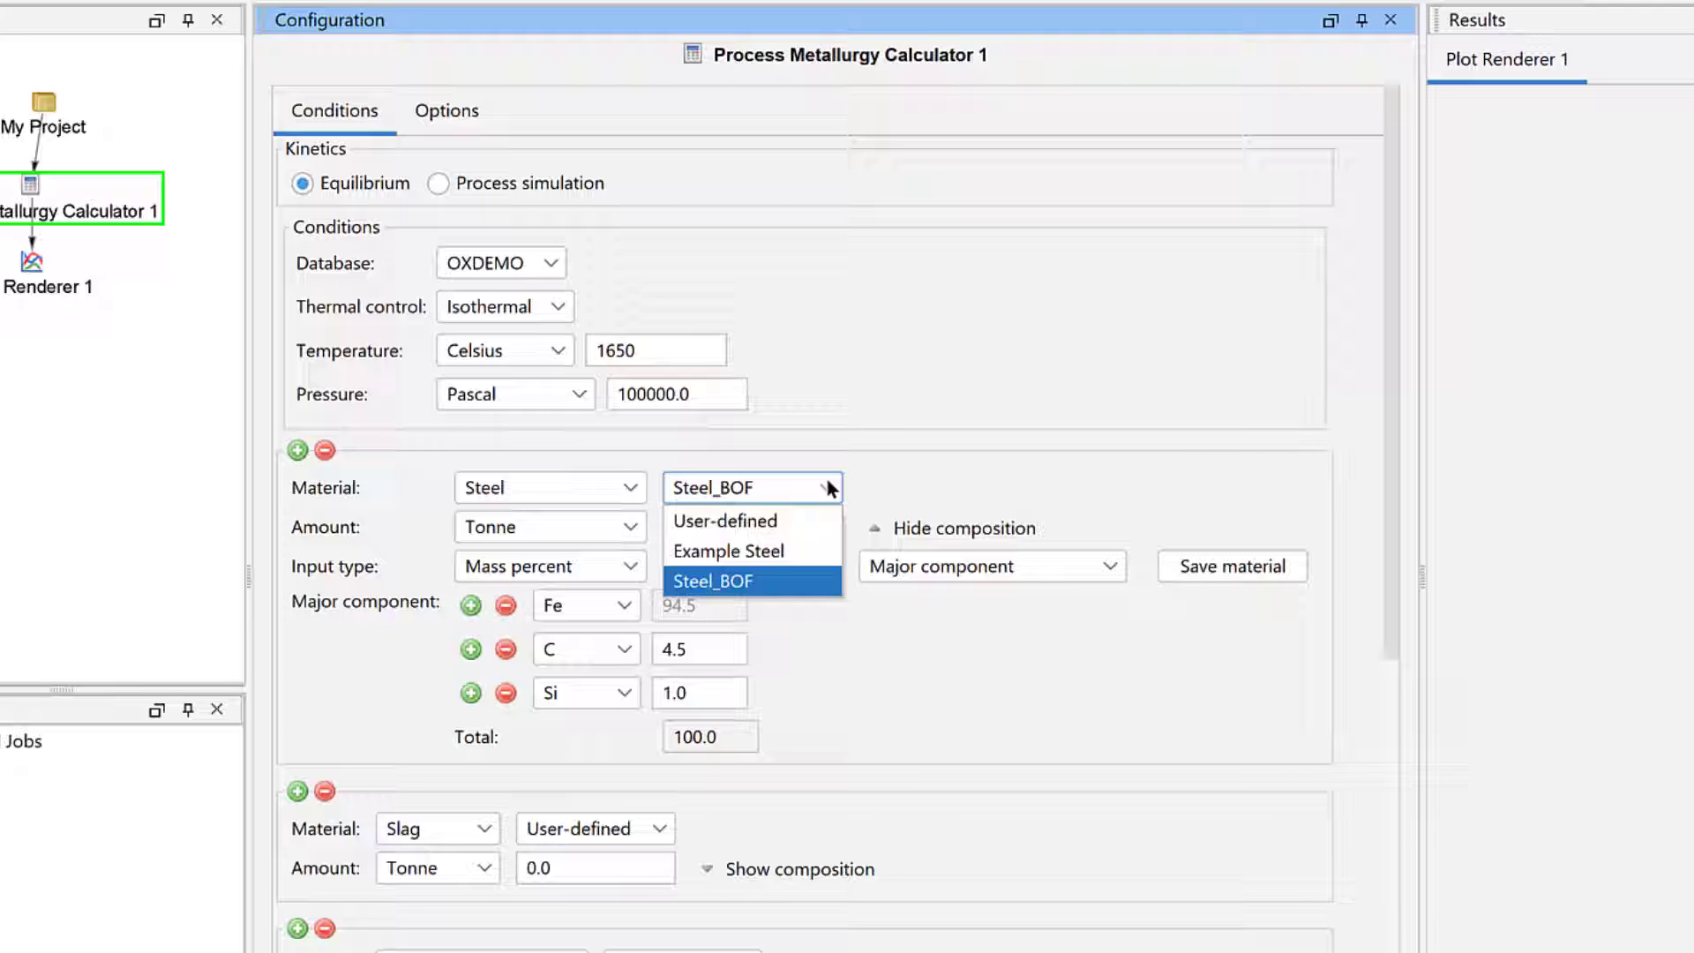
click(830, 488)
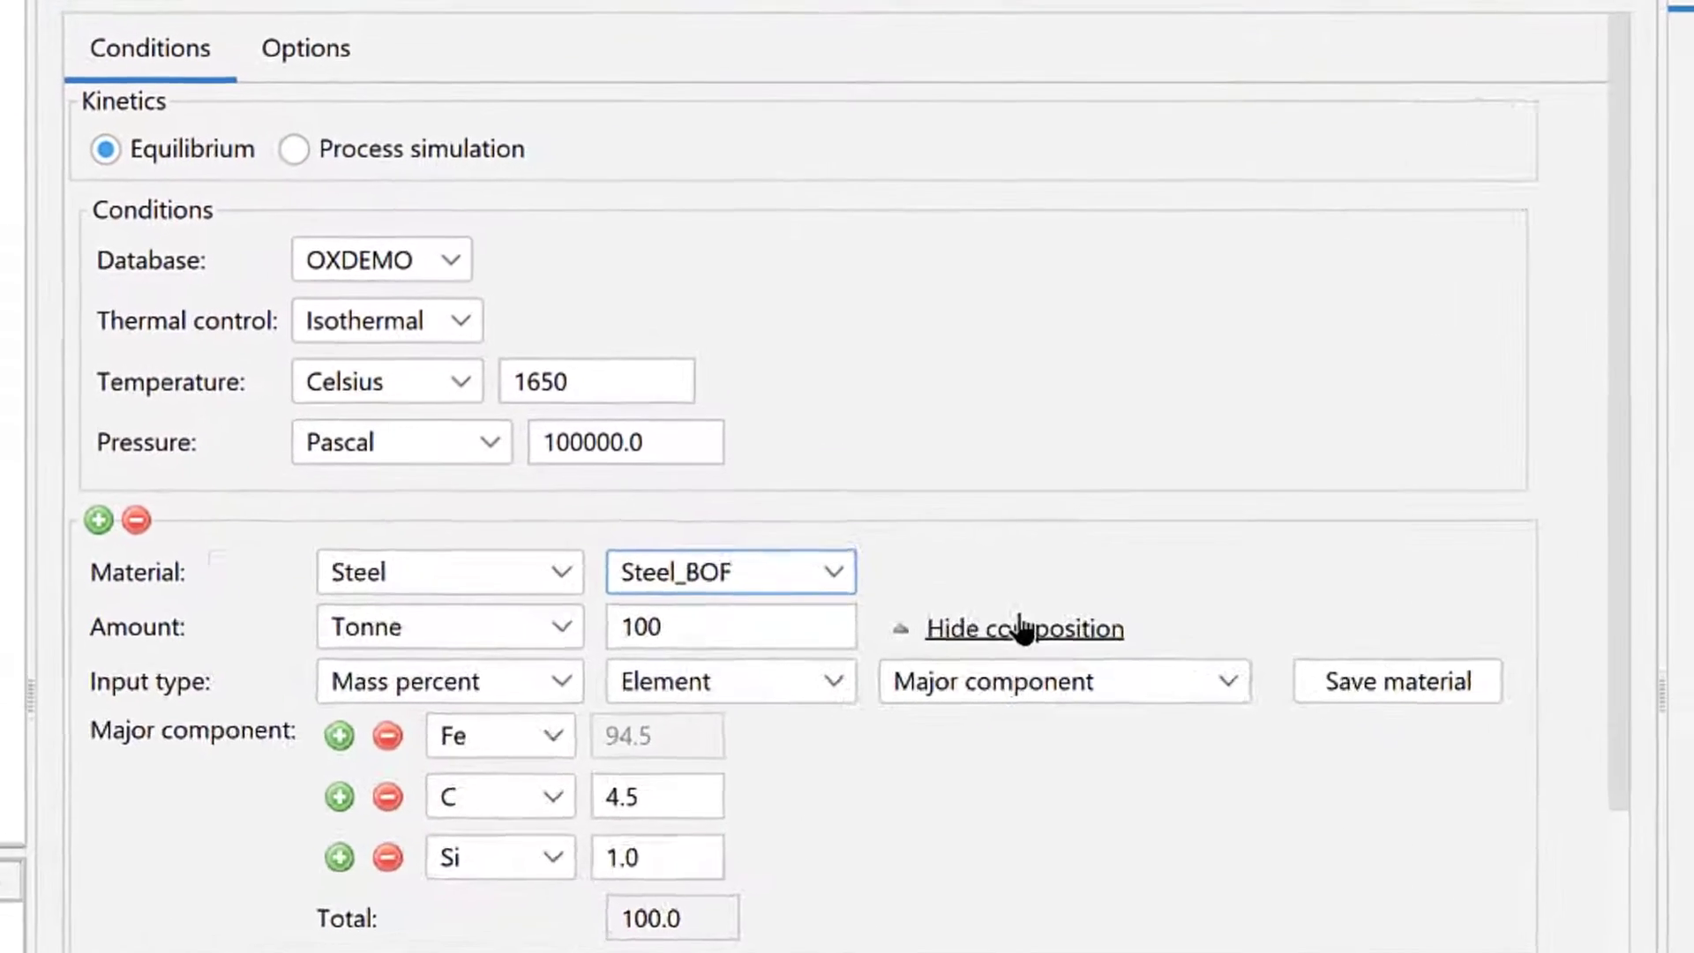
click(944, 528)
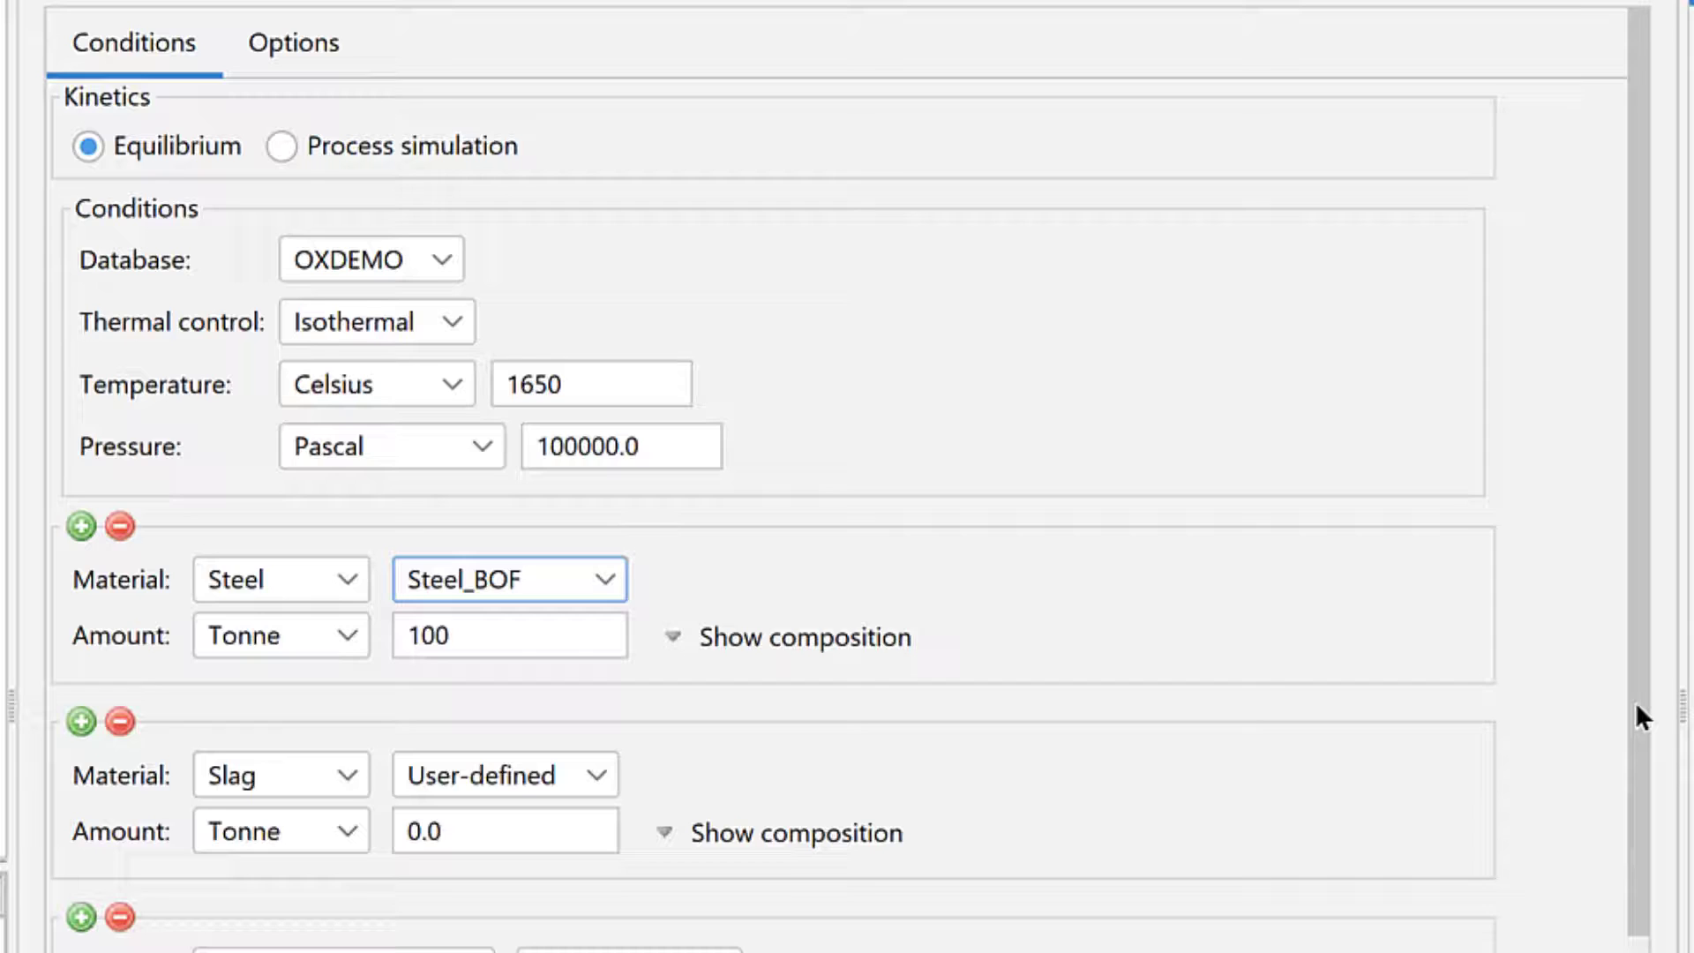
drag(1634, 701, 1643, 952)
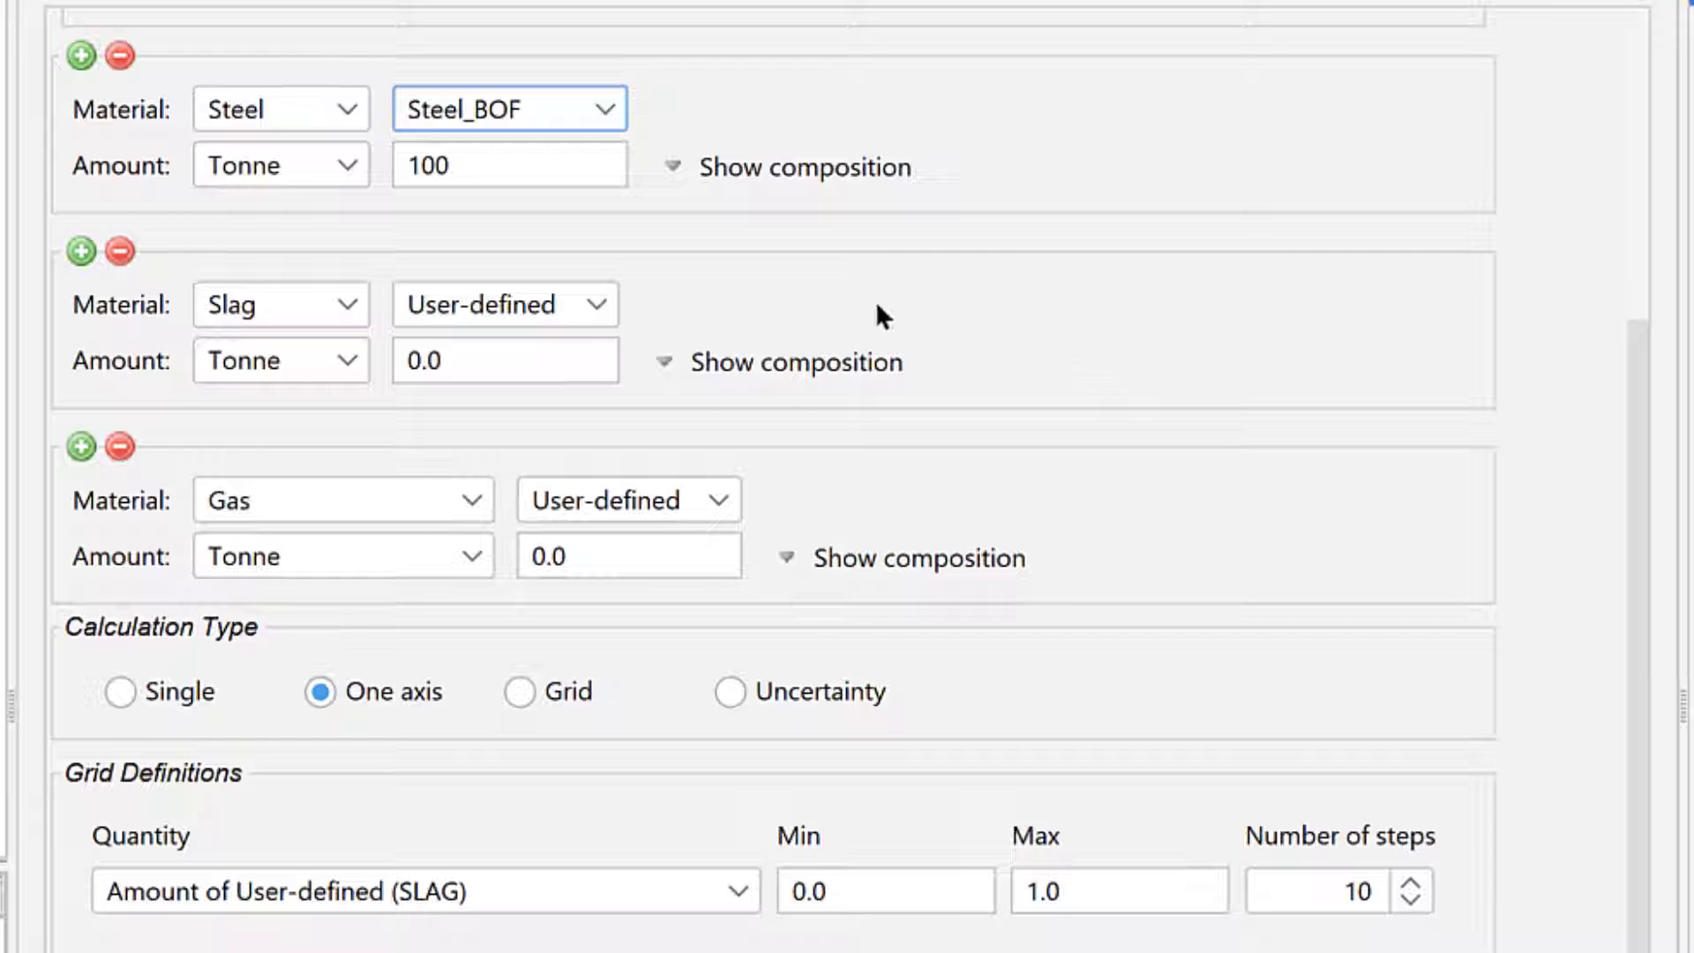
Set the user-defined slag amount to 3 tonnes and add Al2O3 at 25 mass percent.
click(596, 307)
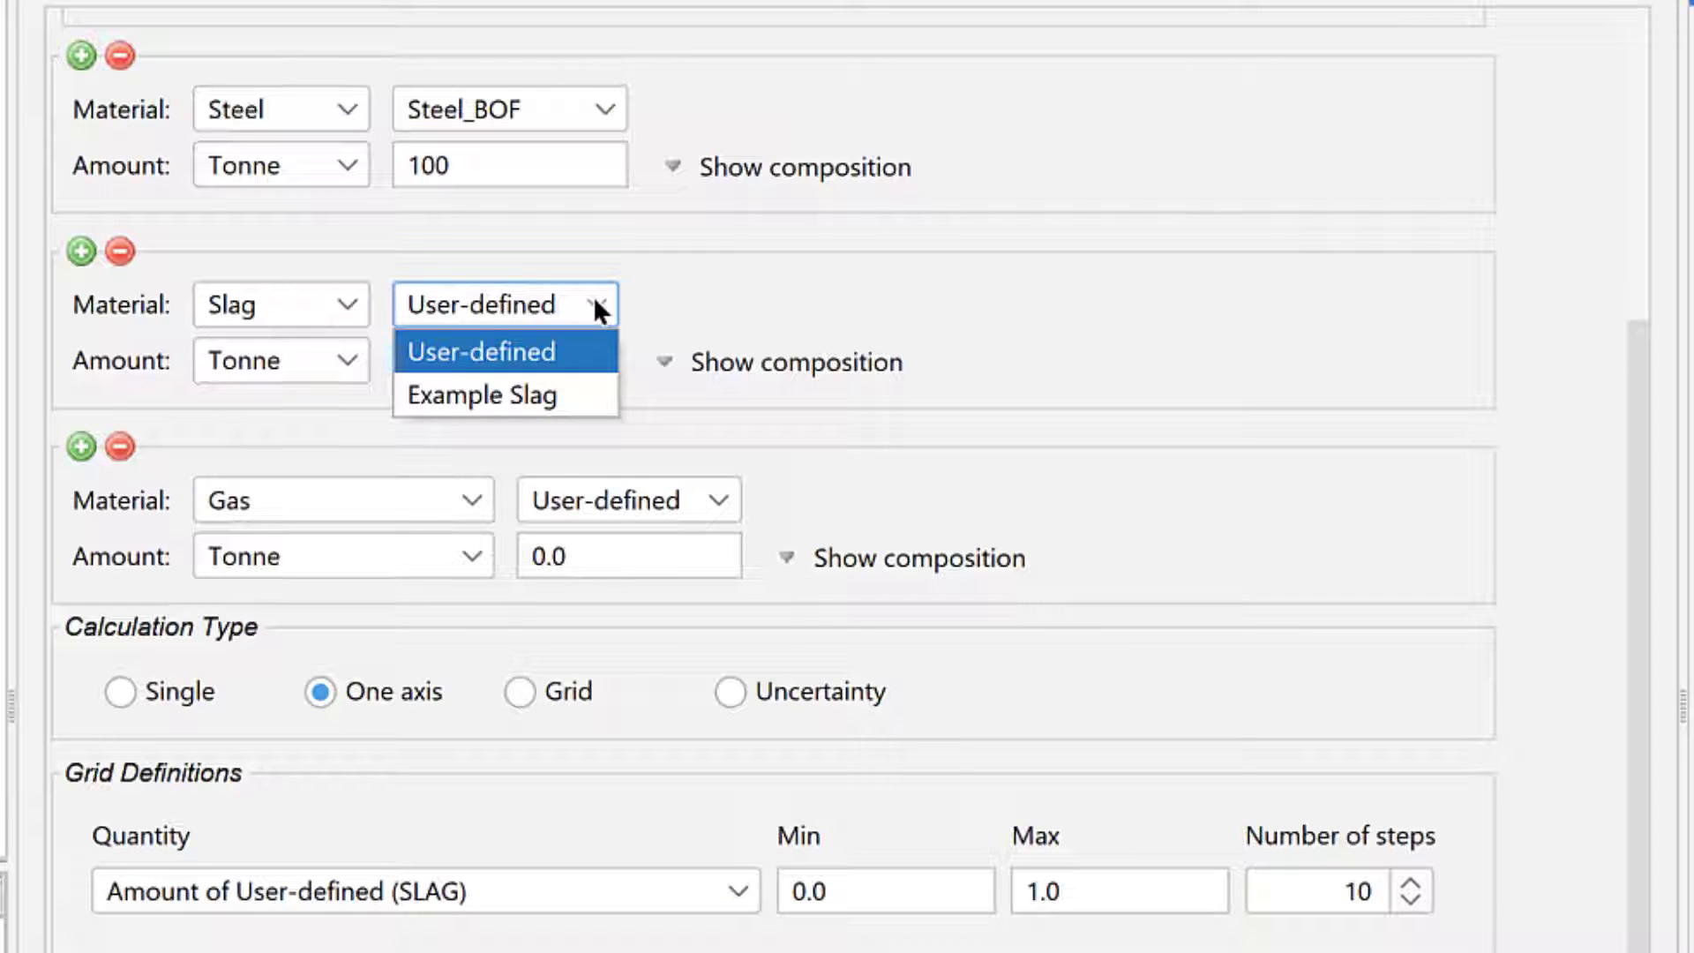
click(591, 305)
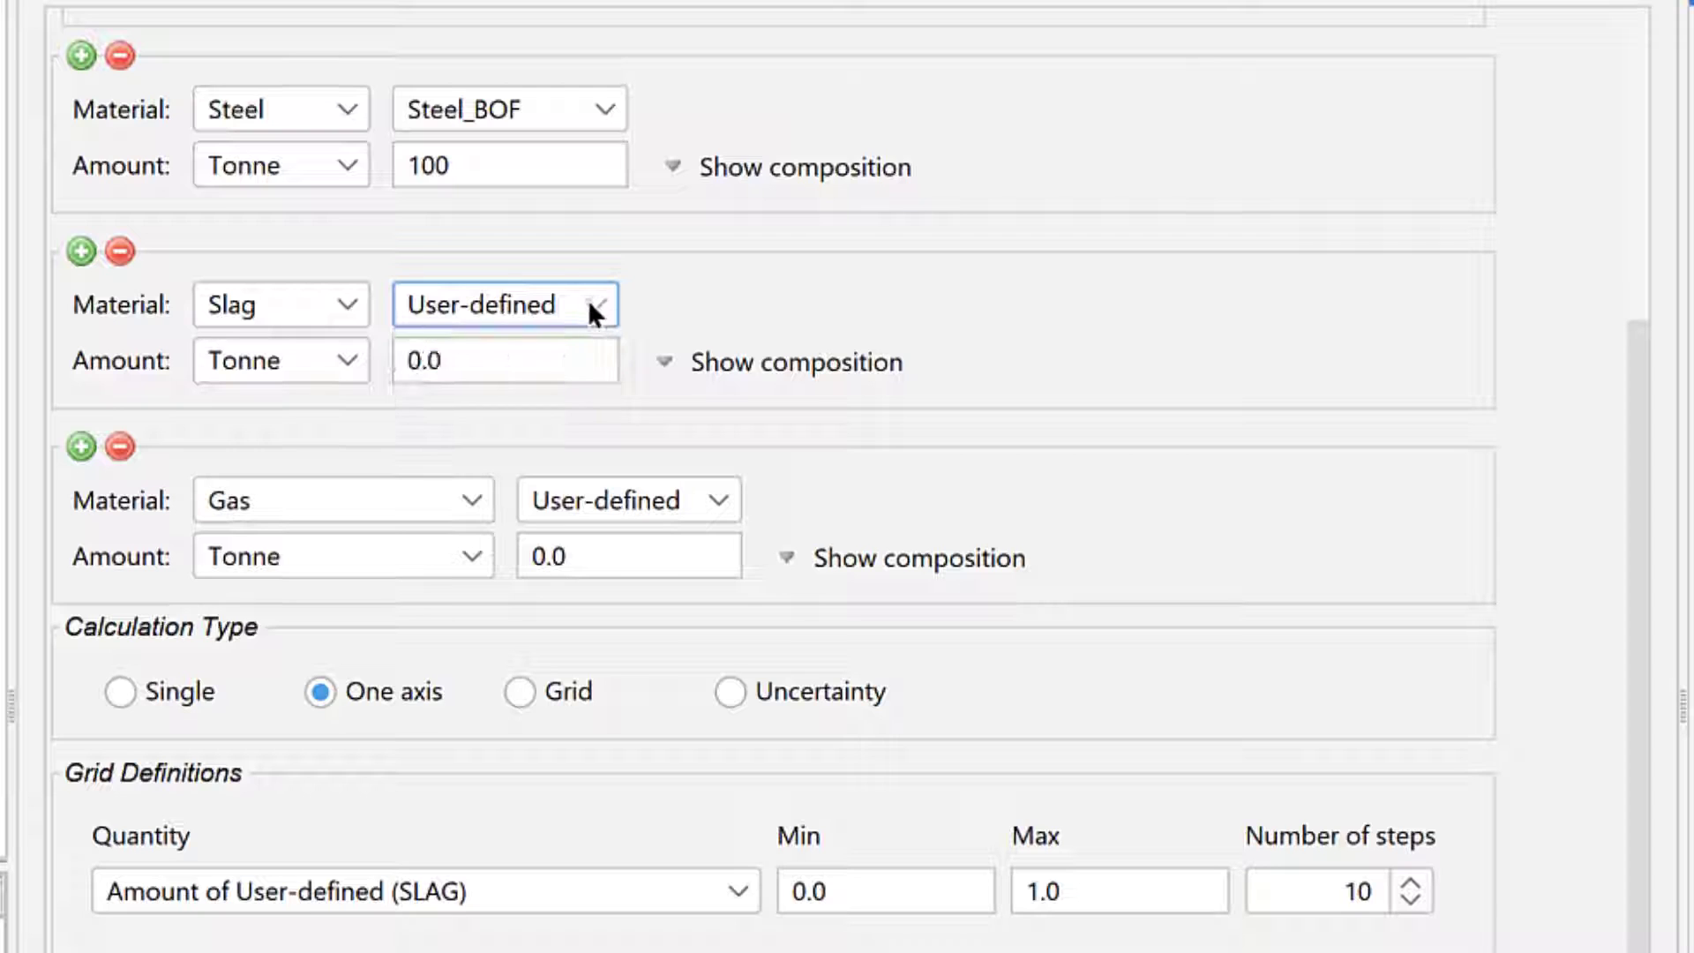
double_click(504, 358)
text(3)
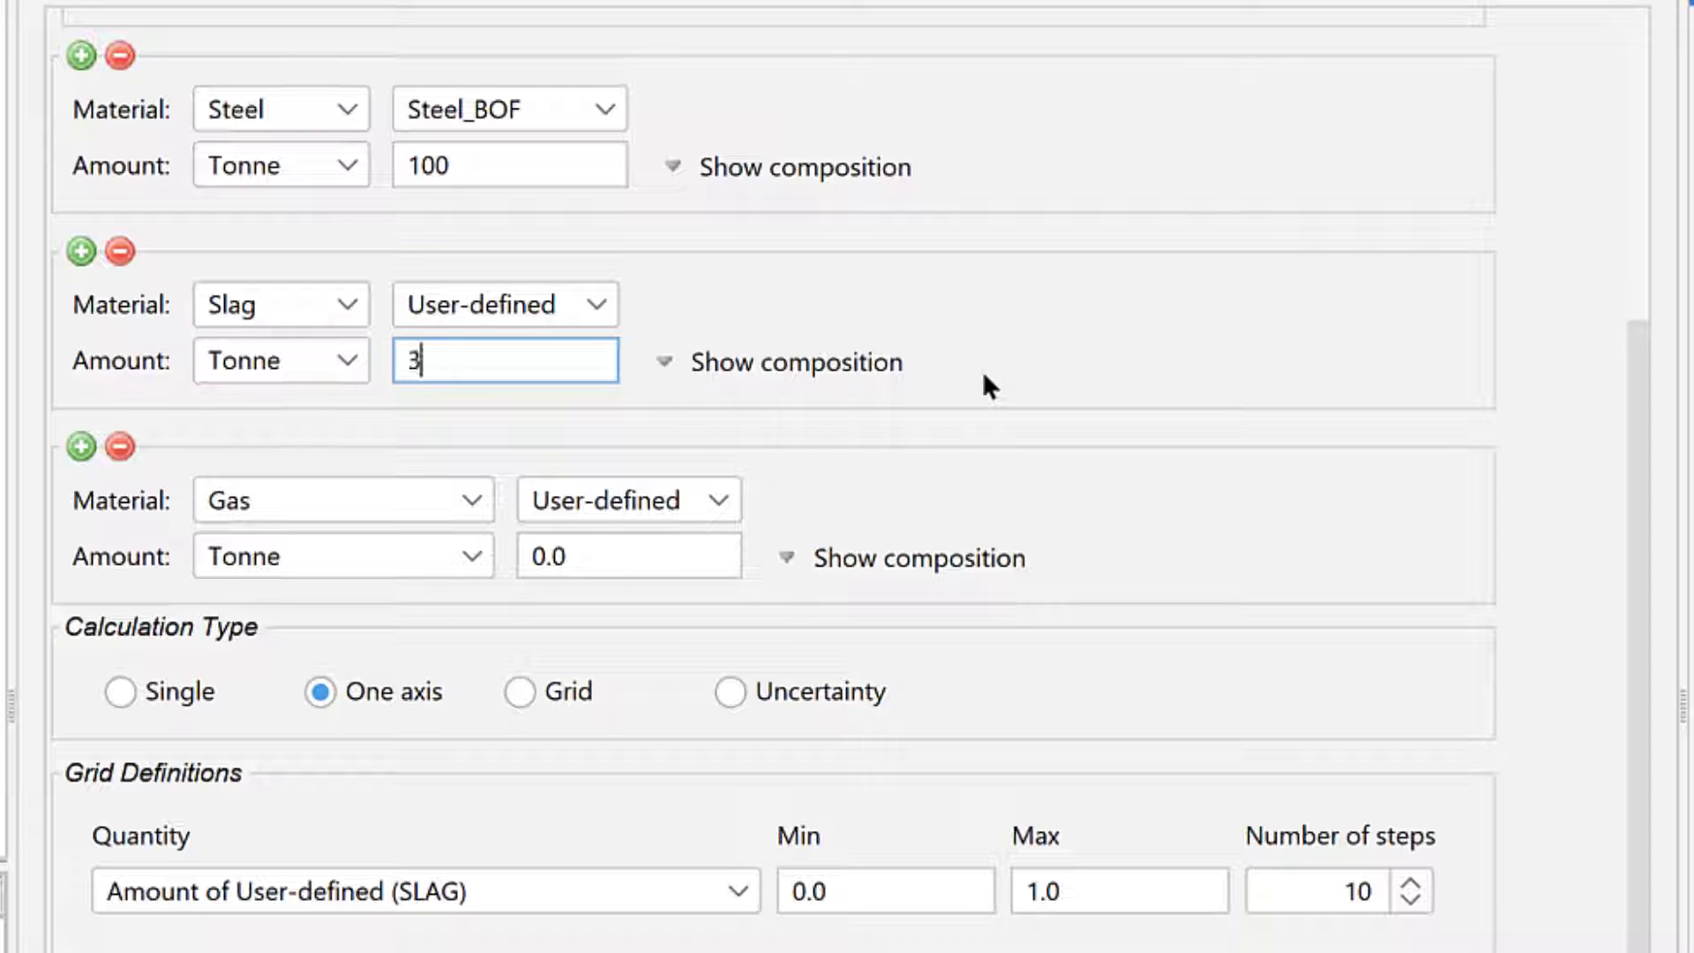
click(861, 363)
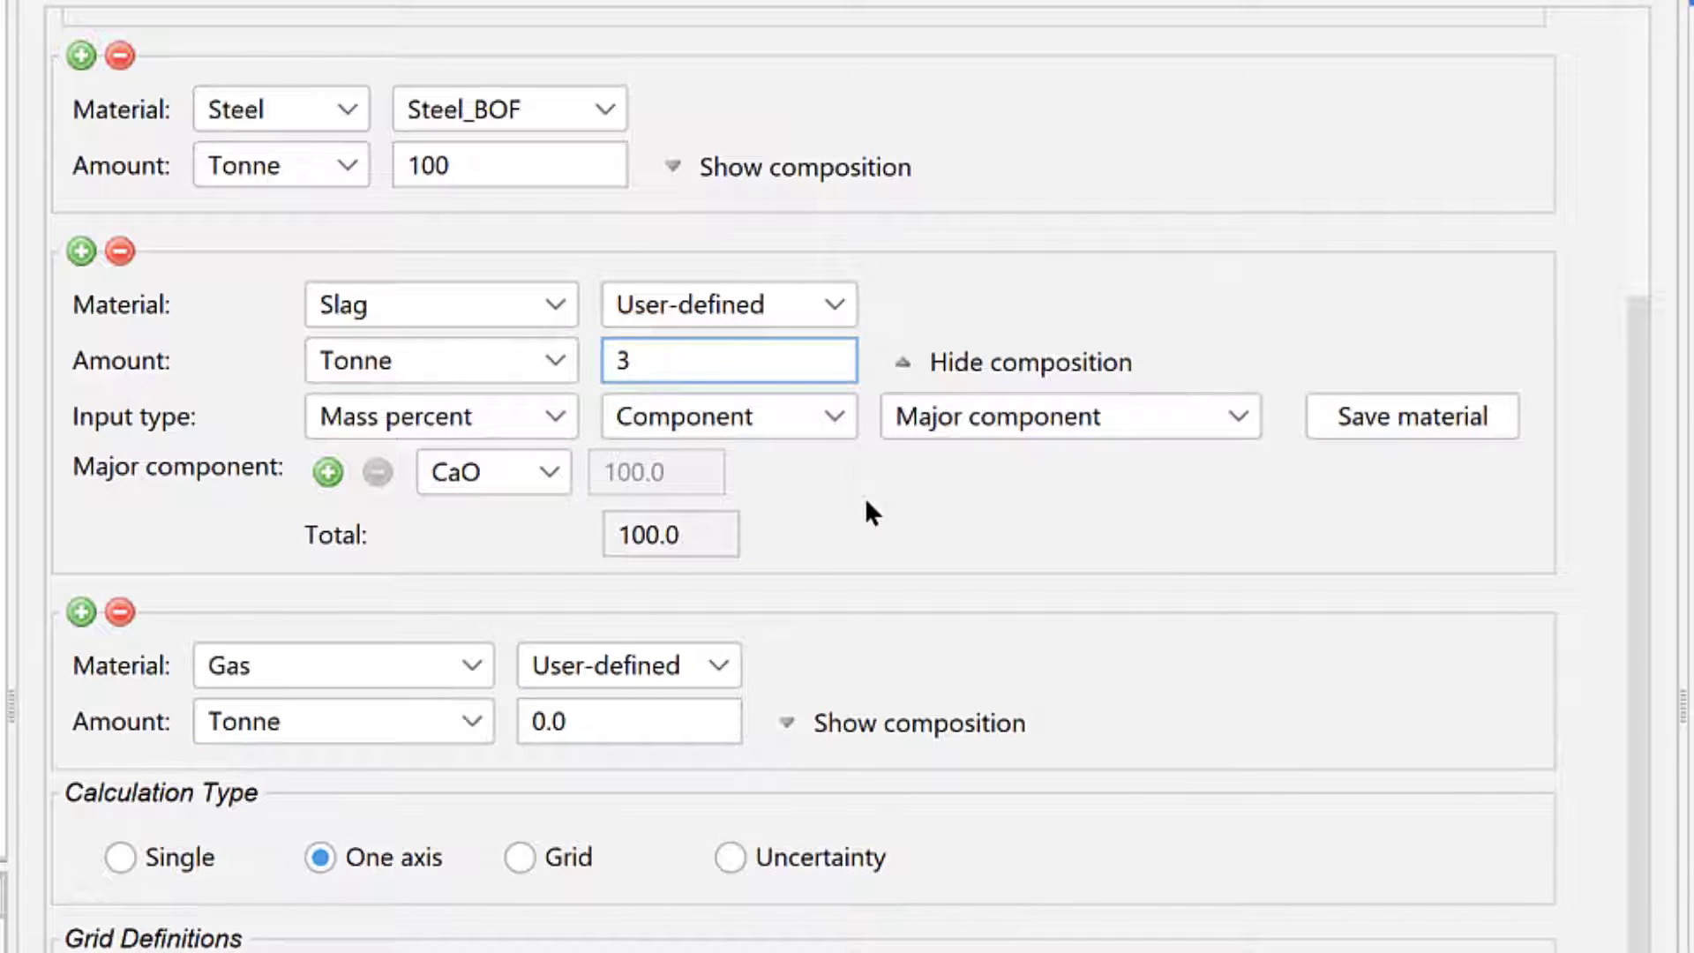
click(326, 473)
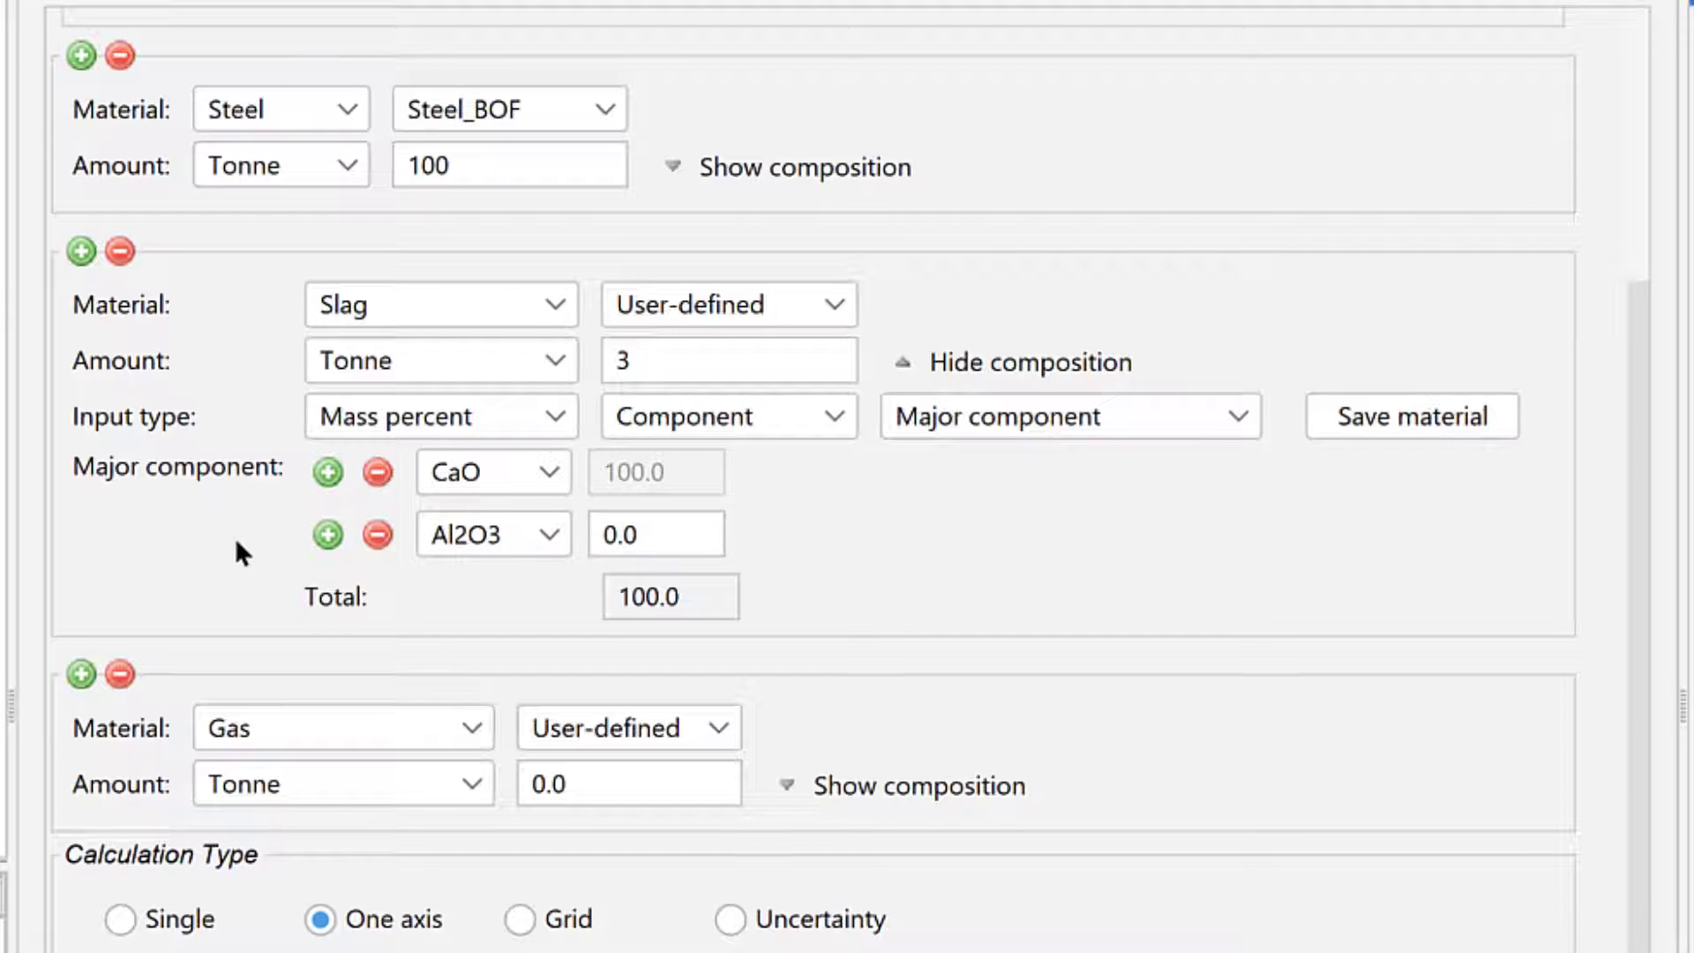
click(521, 540)
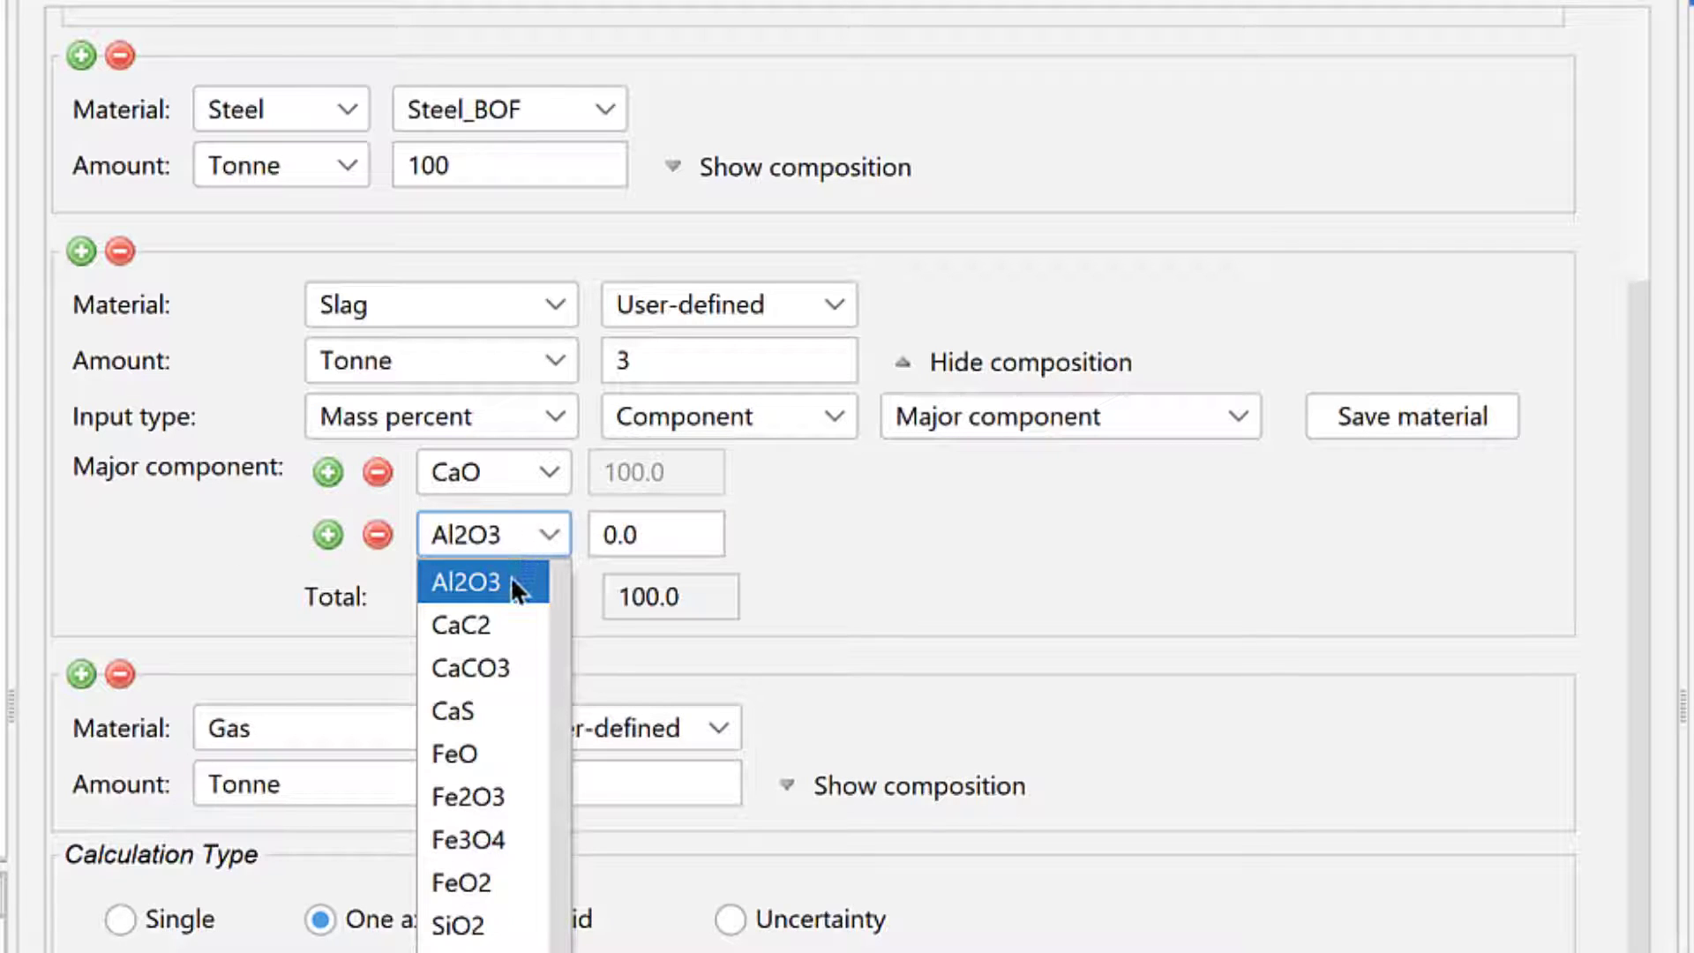
click(512, 579)
click(696, 534)
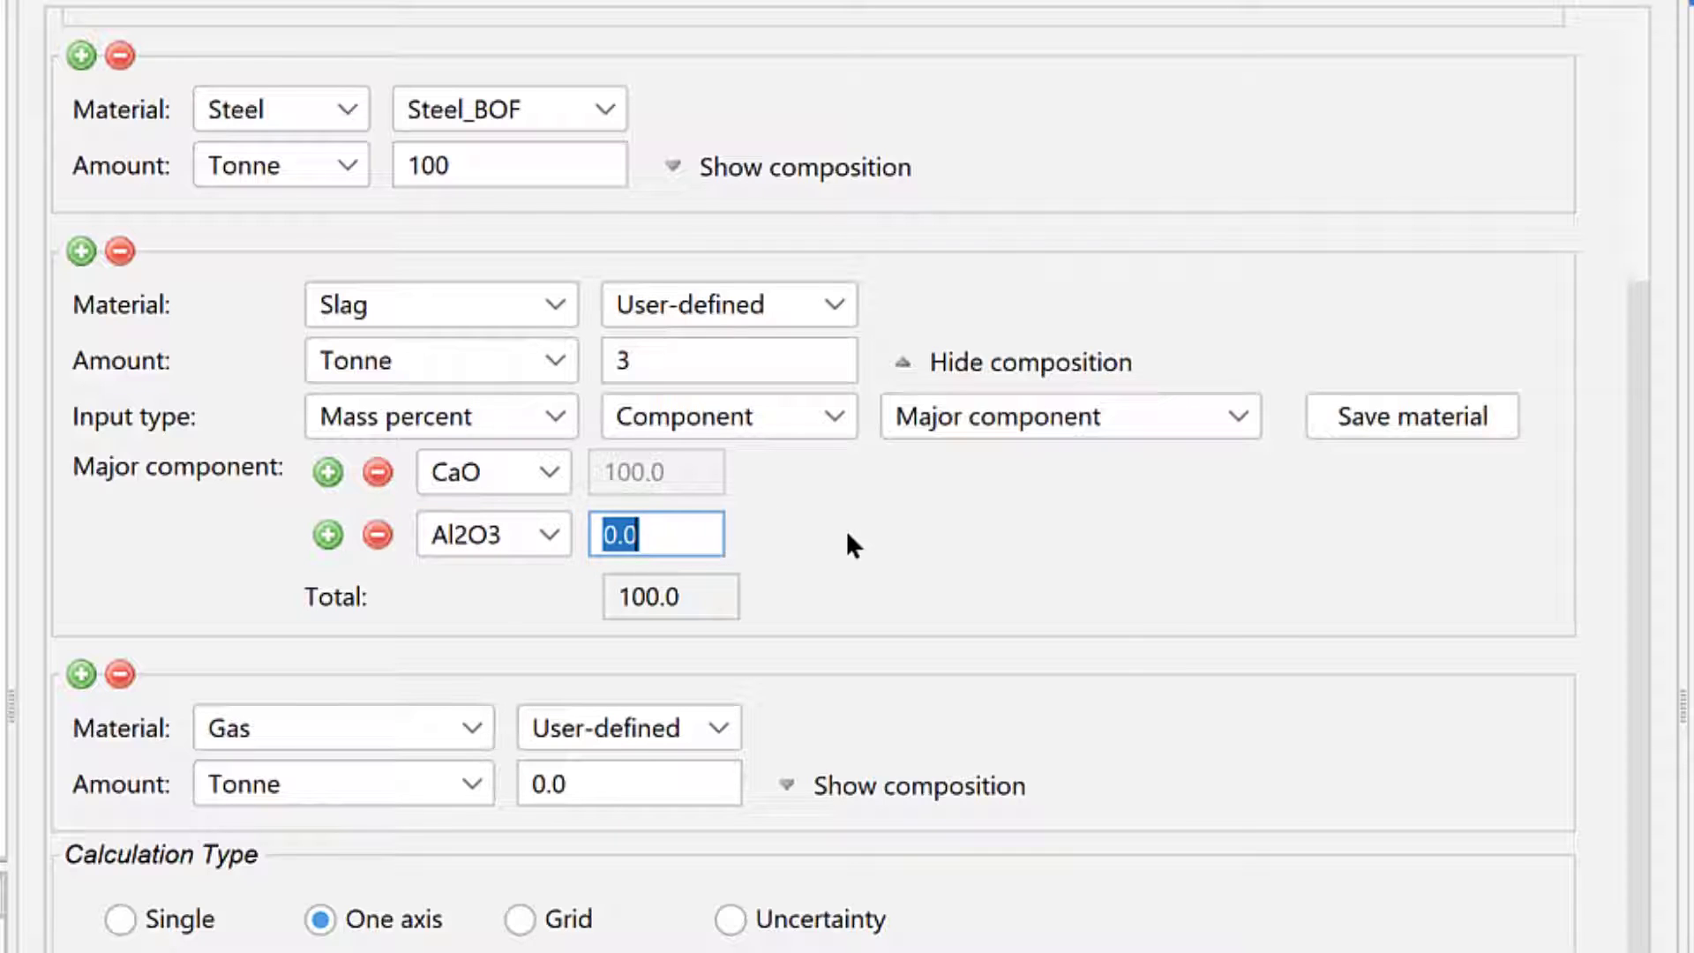
text(25)
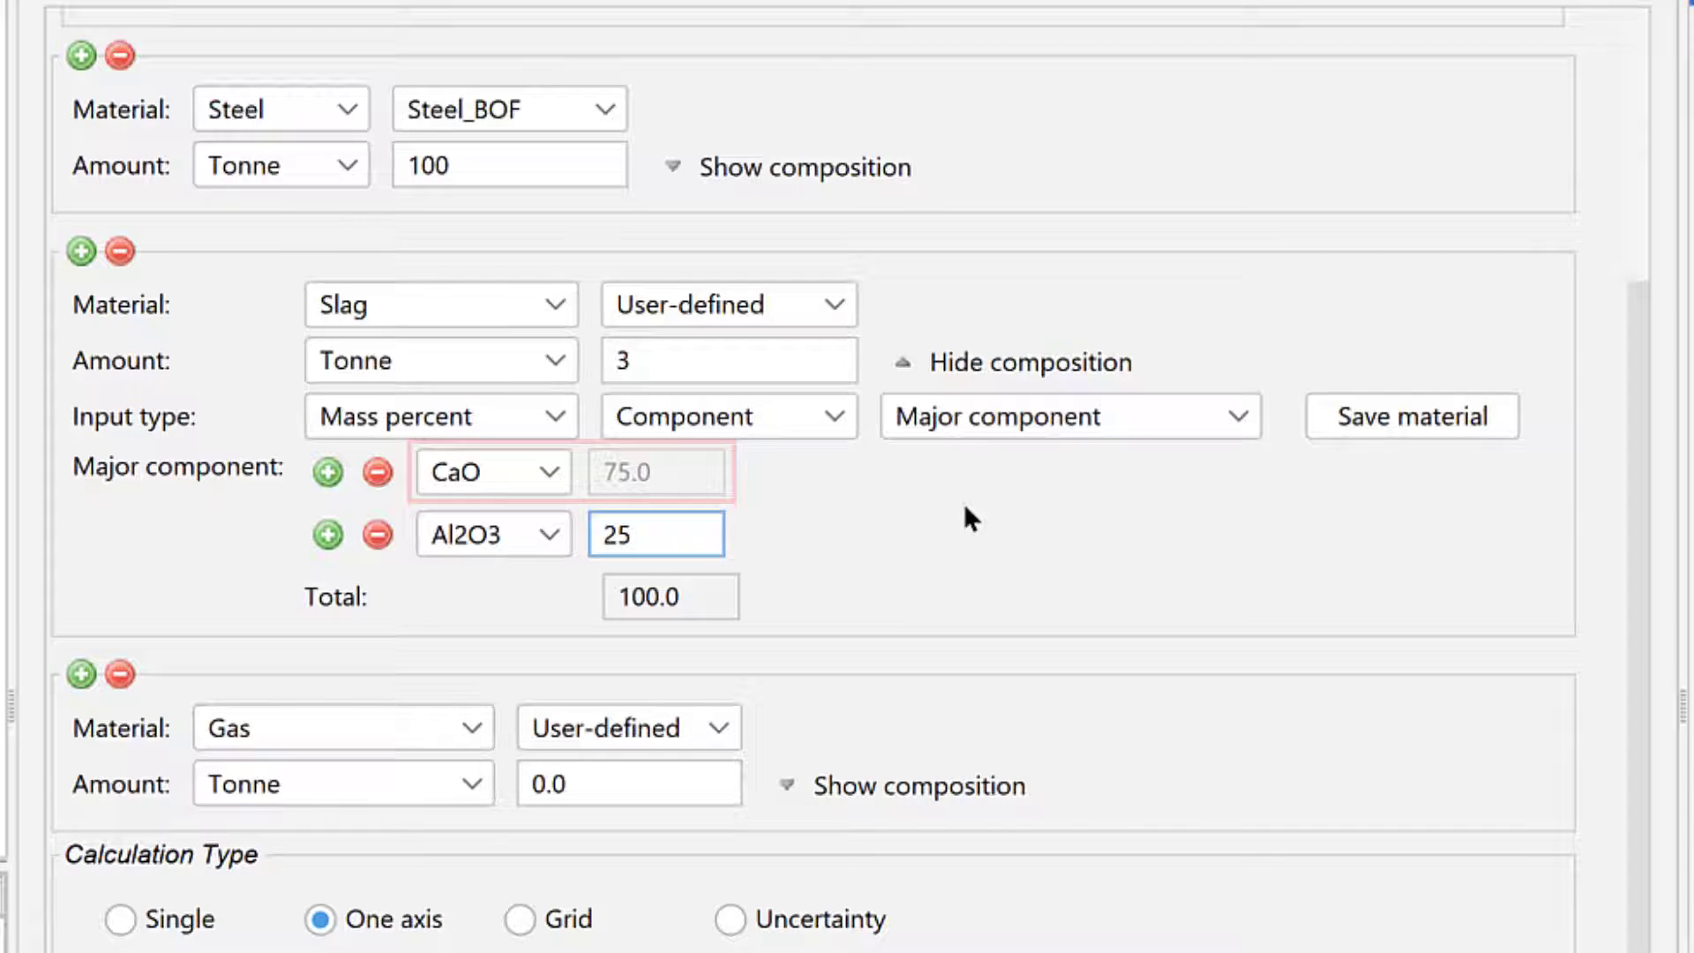
Save the slag as material 'Slag_BOF' and select it.
click(1384, 416)
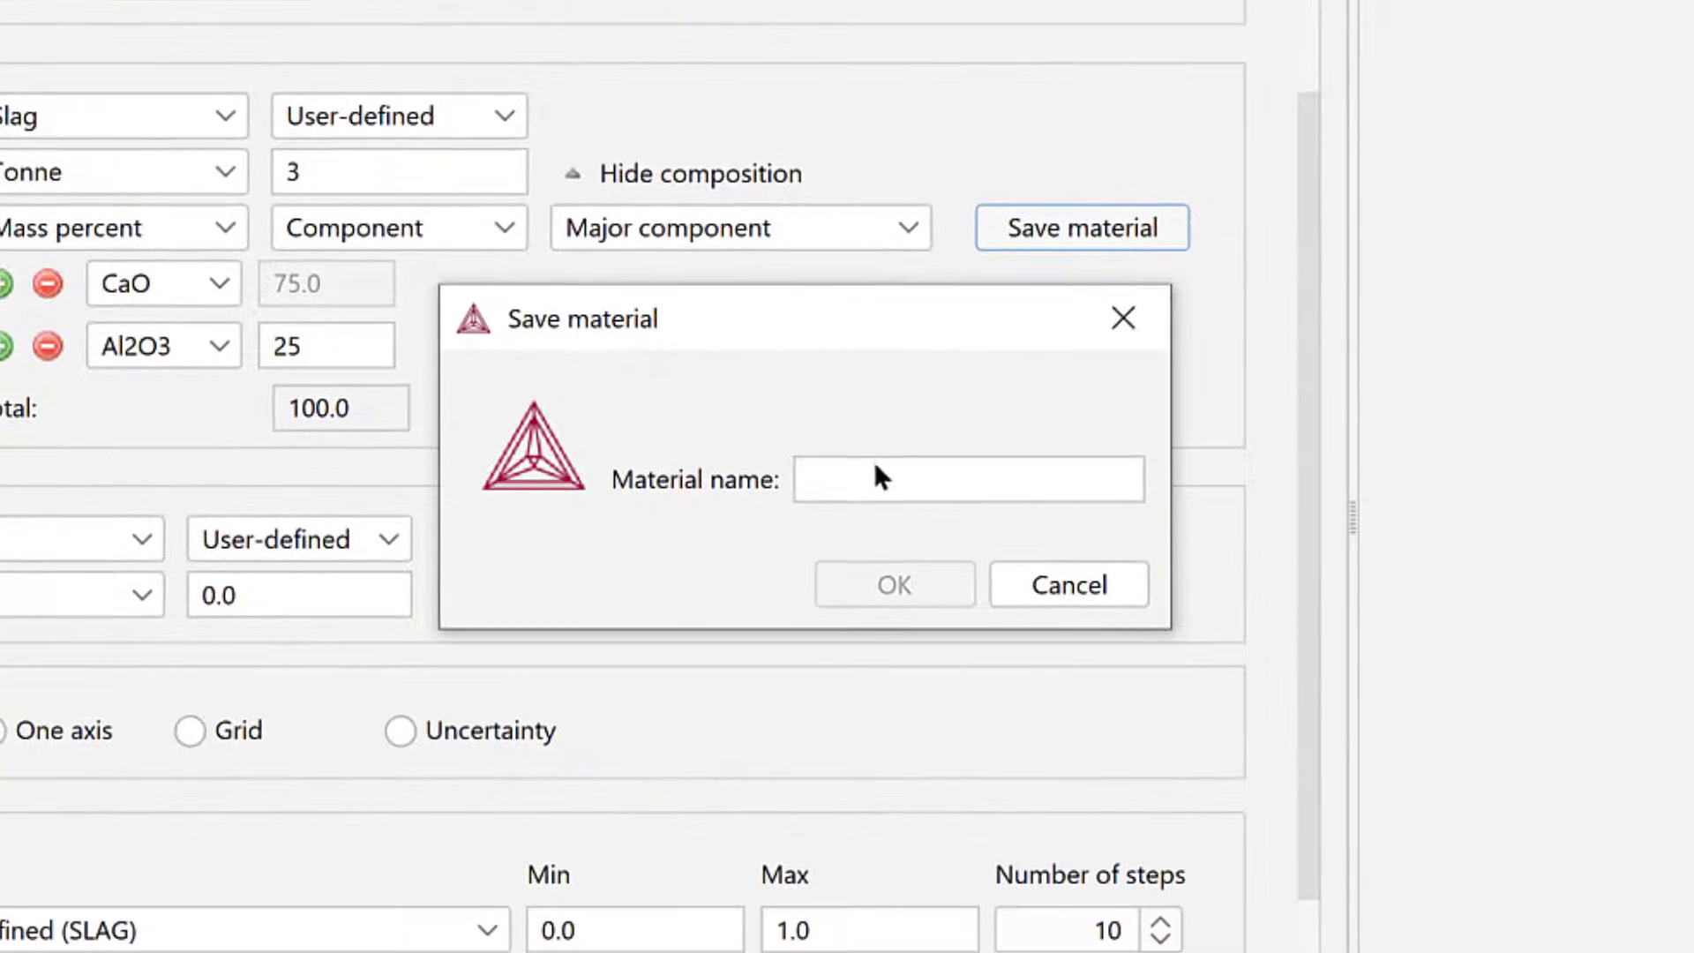
click(874, 478)
text(Slag_)
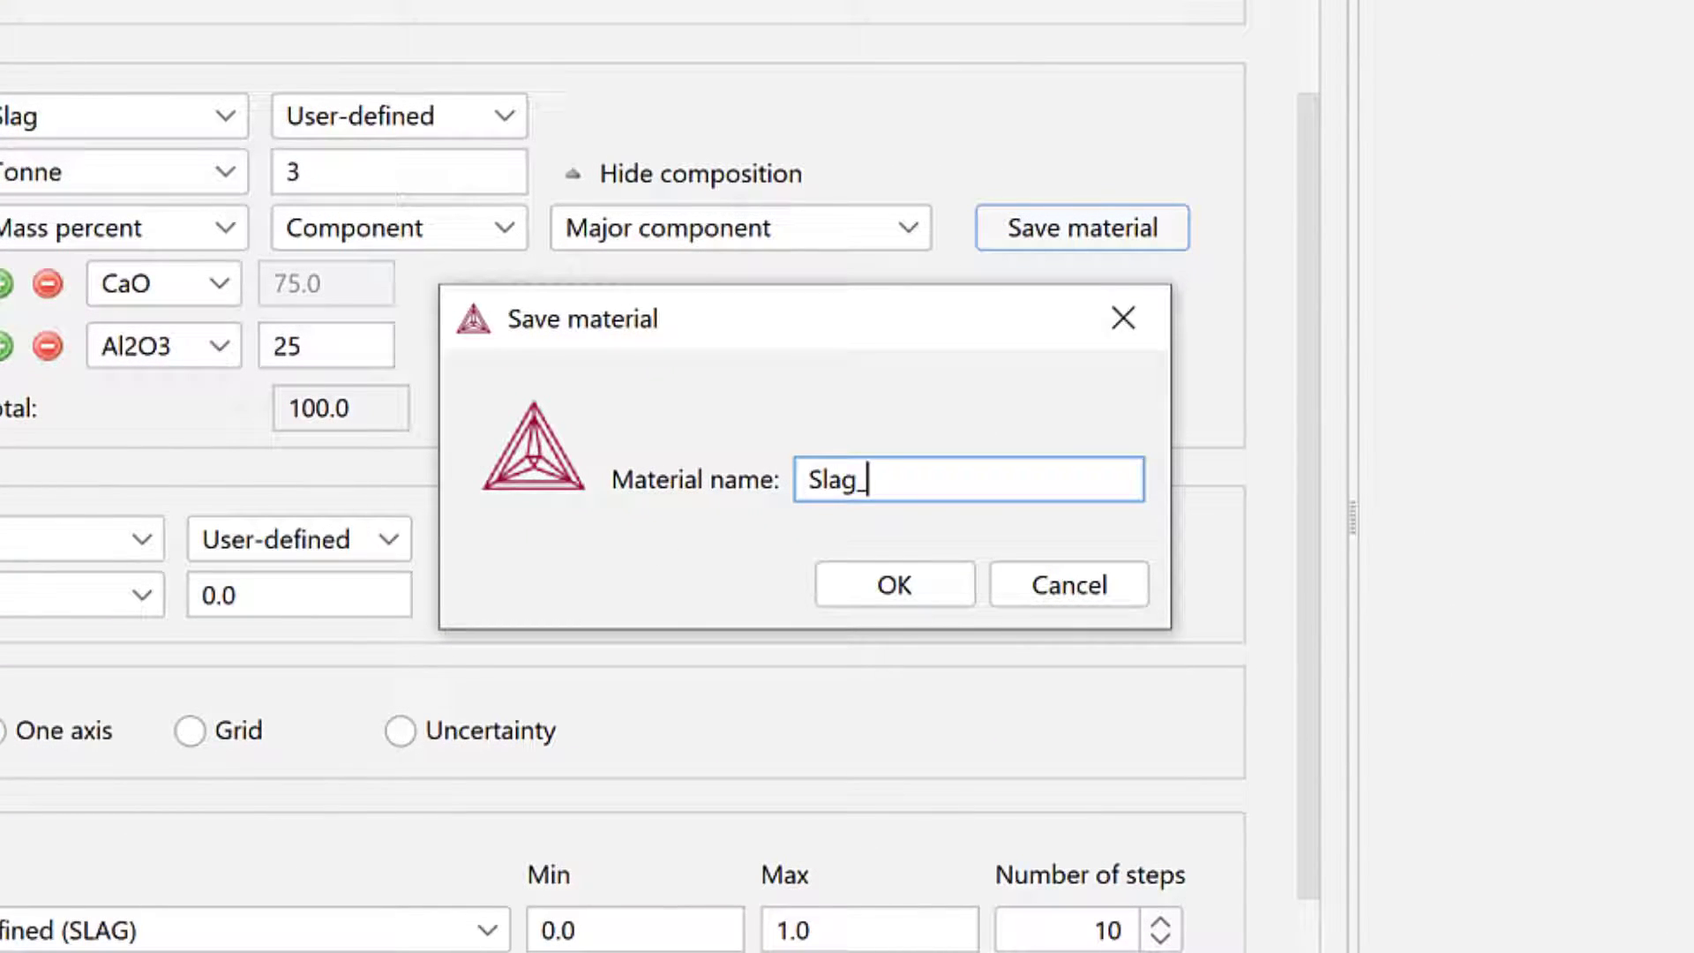
text(BOF)
click(863, 586)
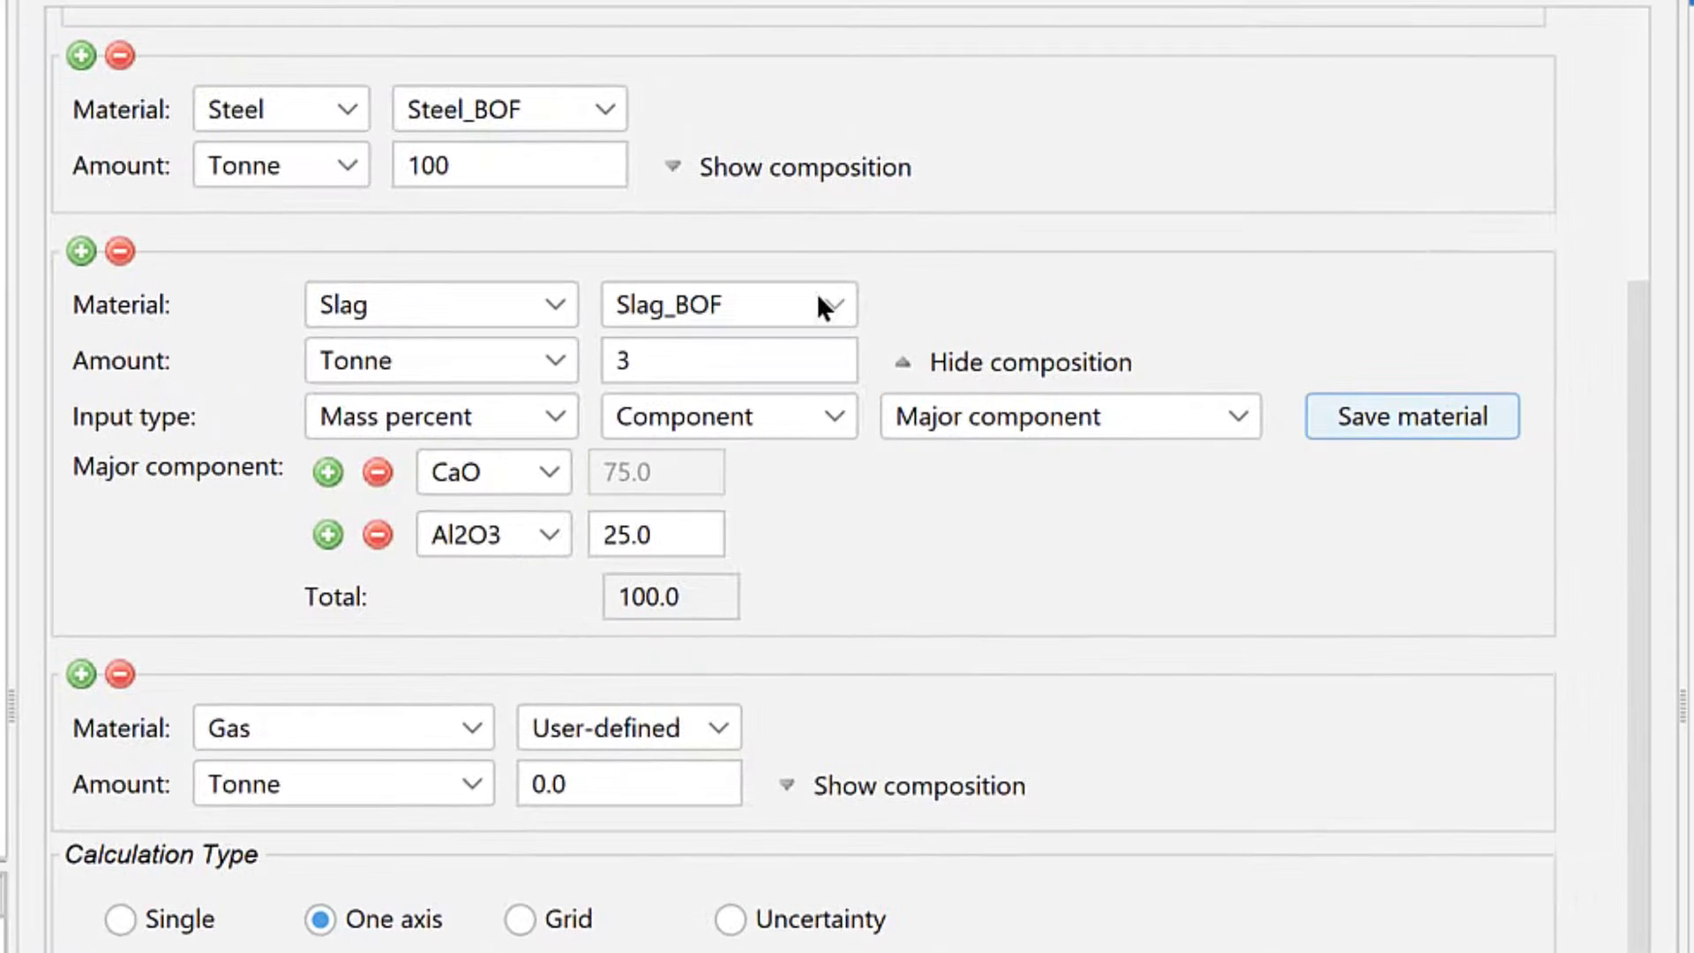
click(488, 116)
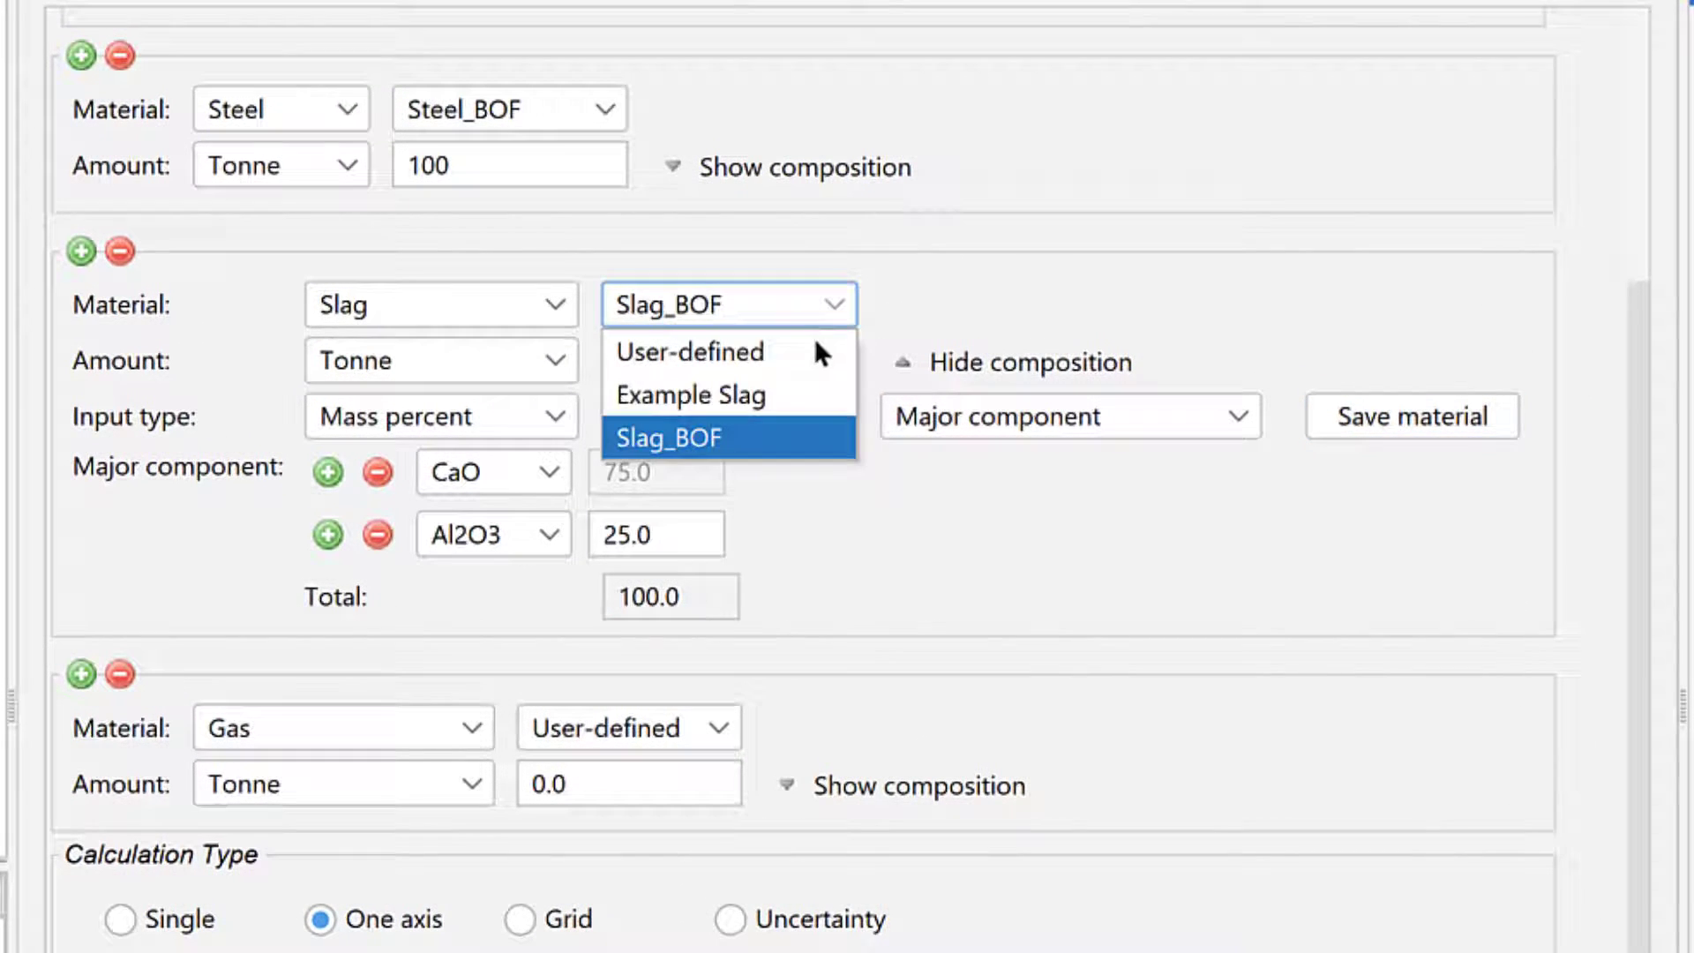
click(808, 438)
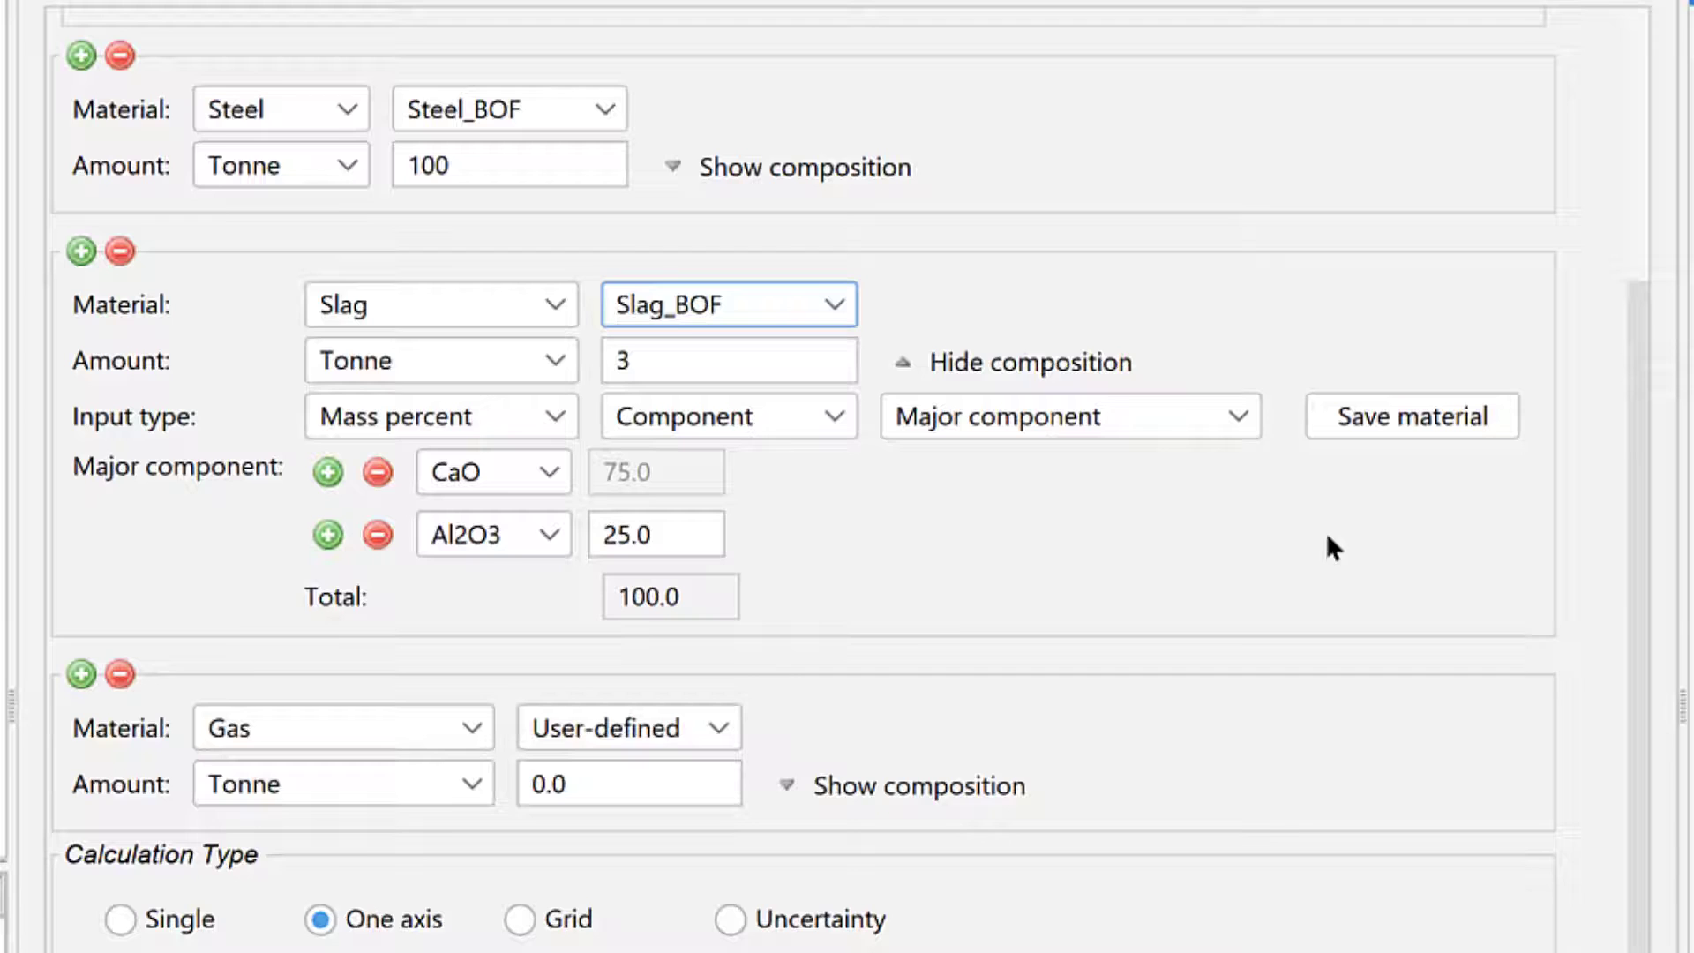
scroll(1638, 588, down, 8)
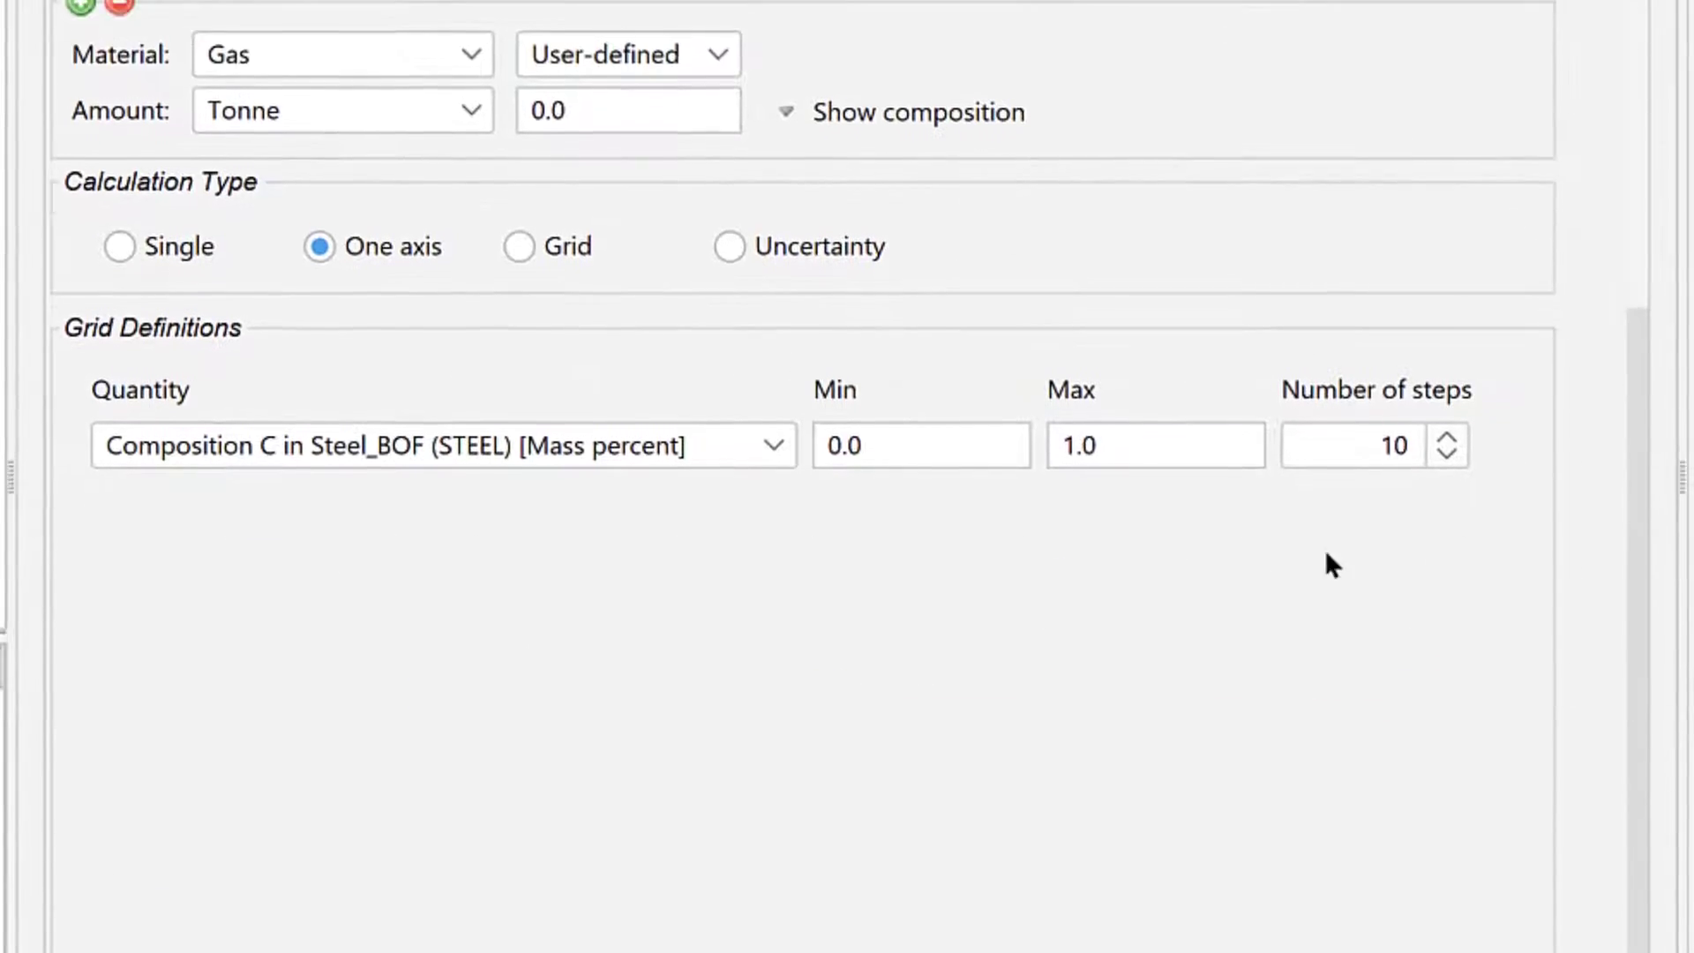
click(742, 360)
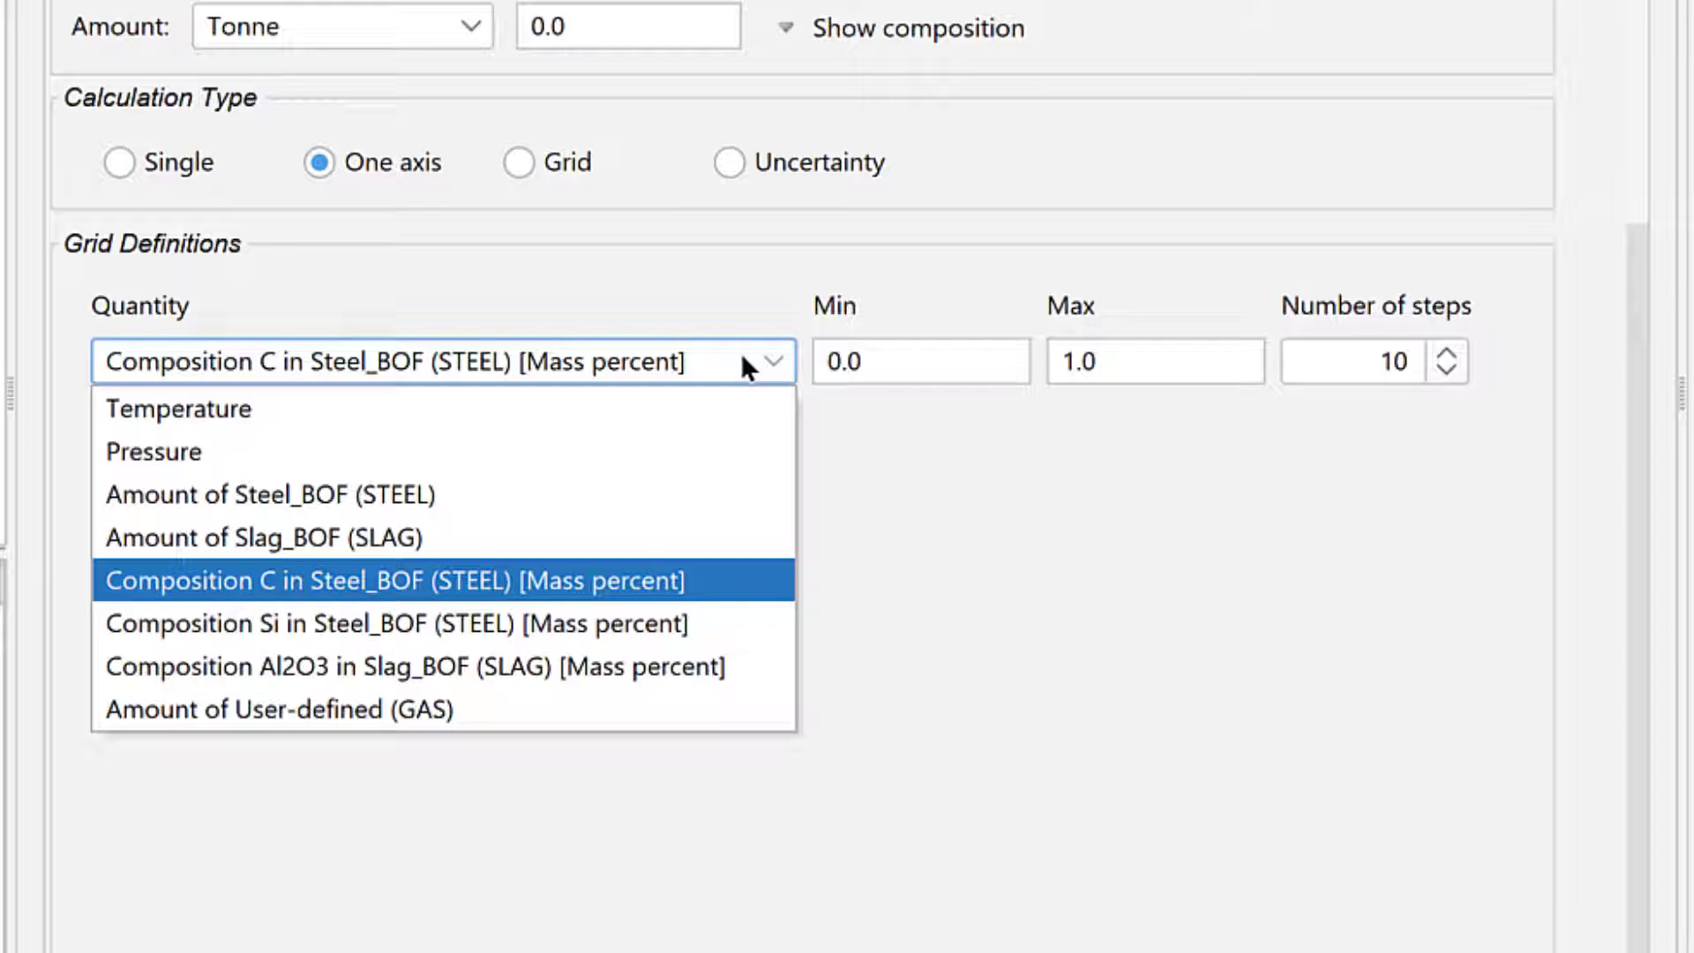
click(741, 353)
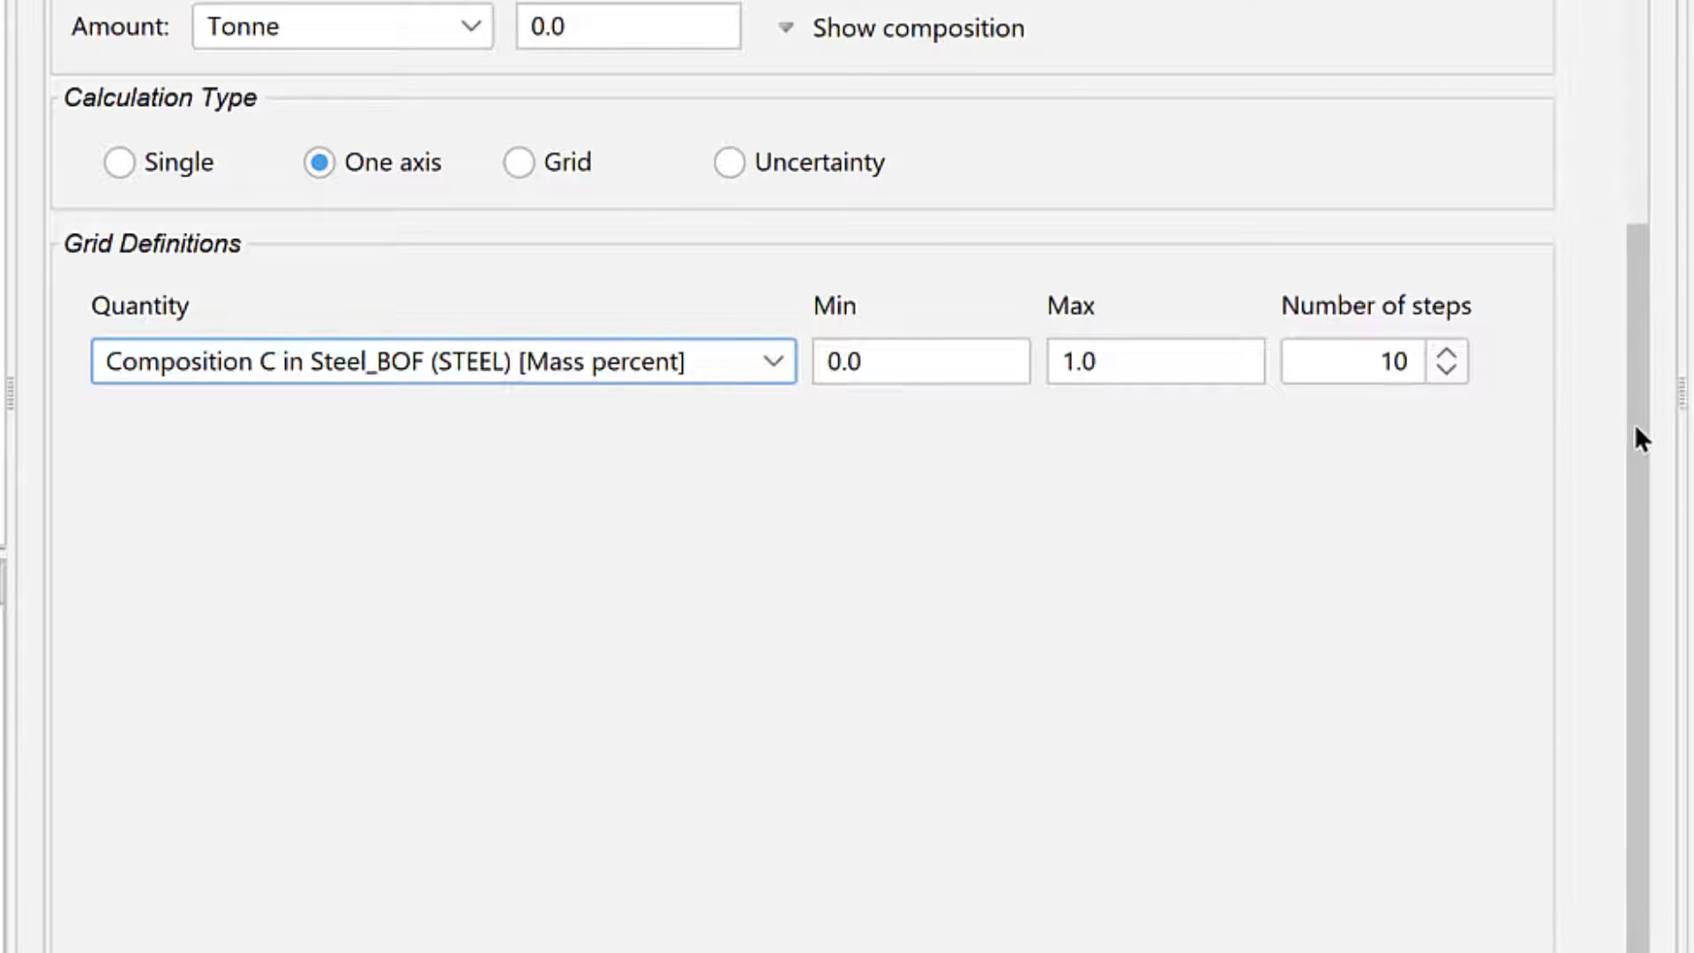
drag(1634, 421, 1612, 40)
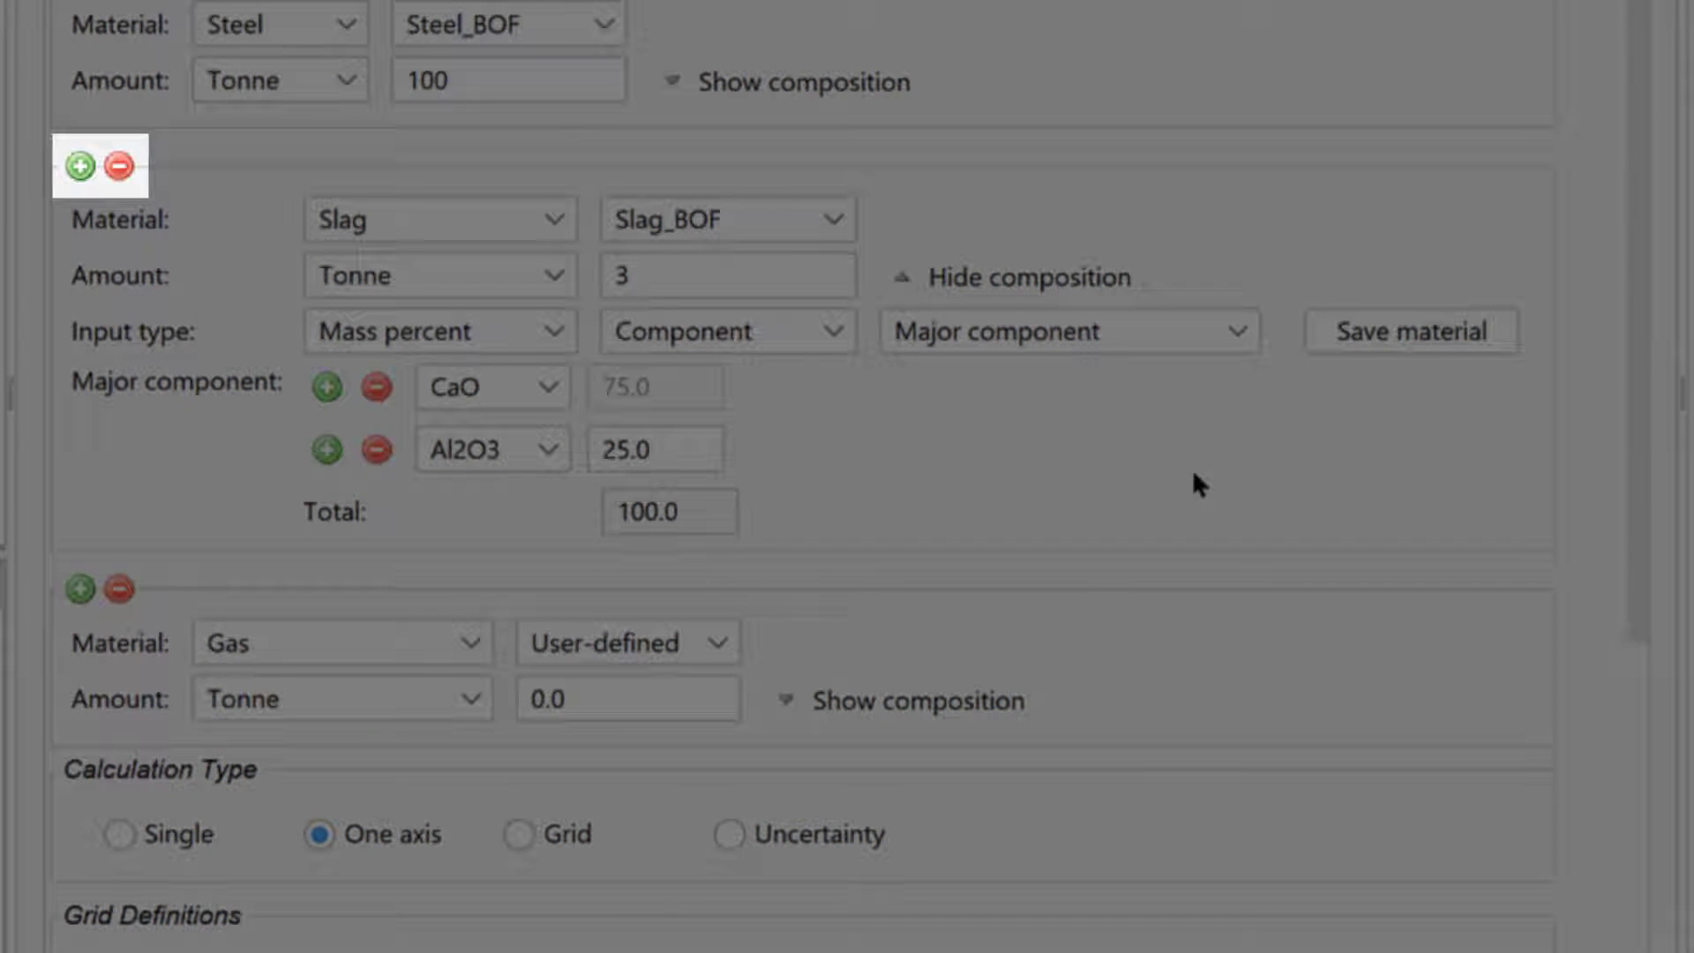
Hide the slag composition and measure the gas amount in normal cubic meters.
click(1089, 280)
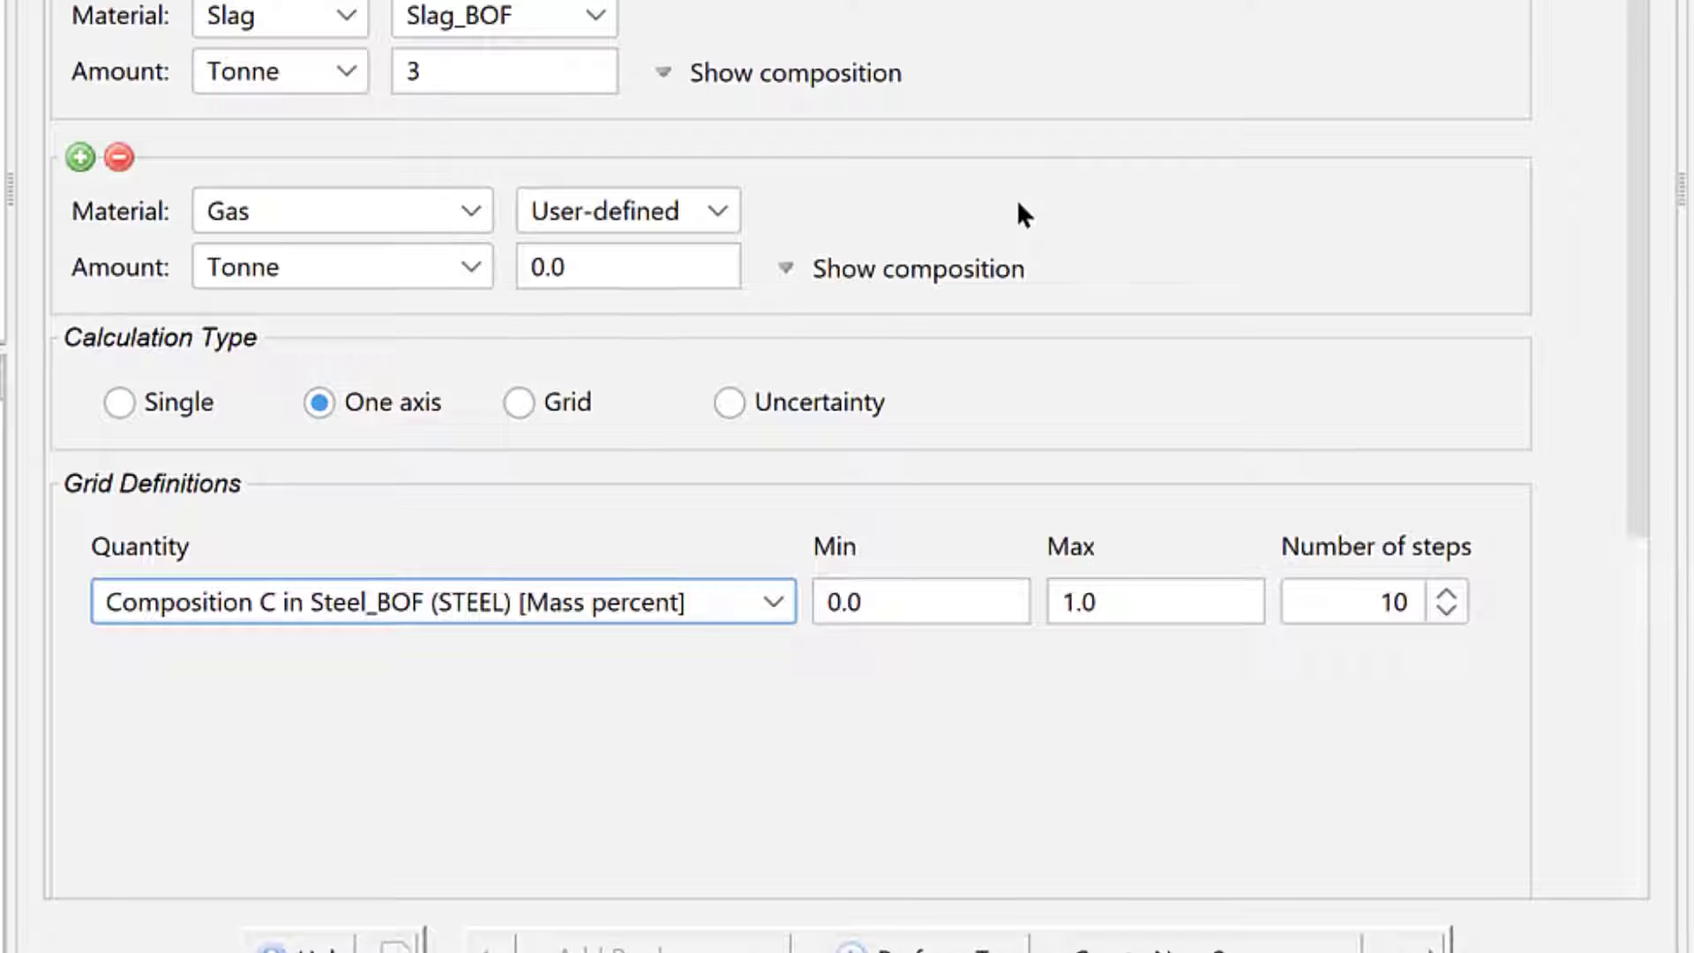
click(416, 263)
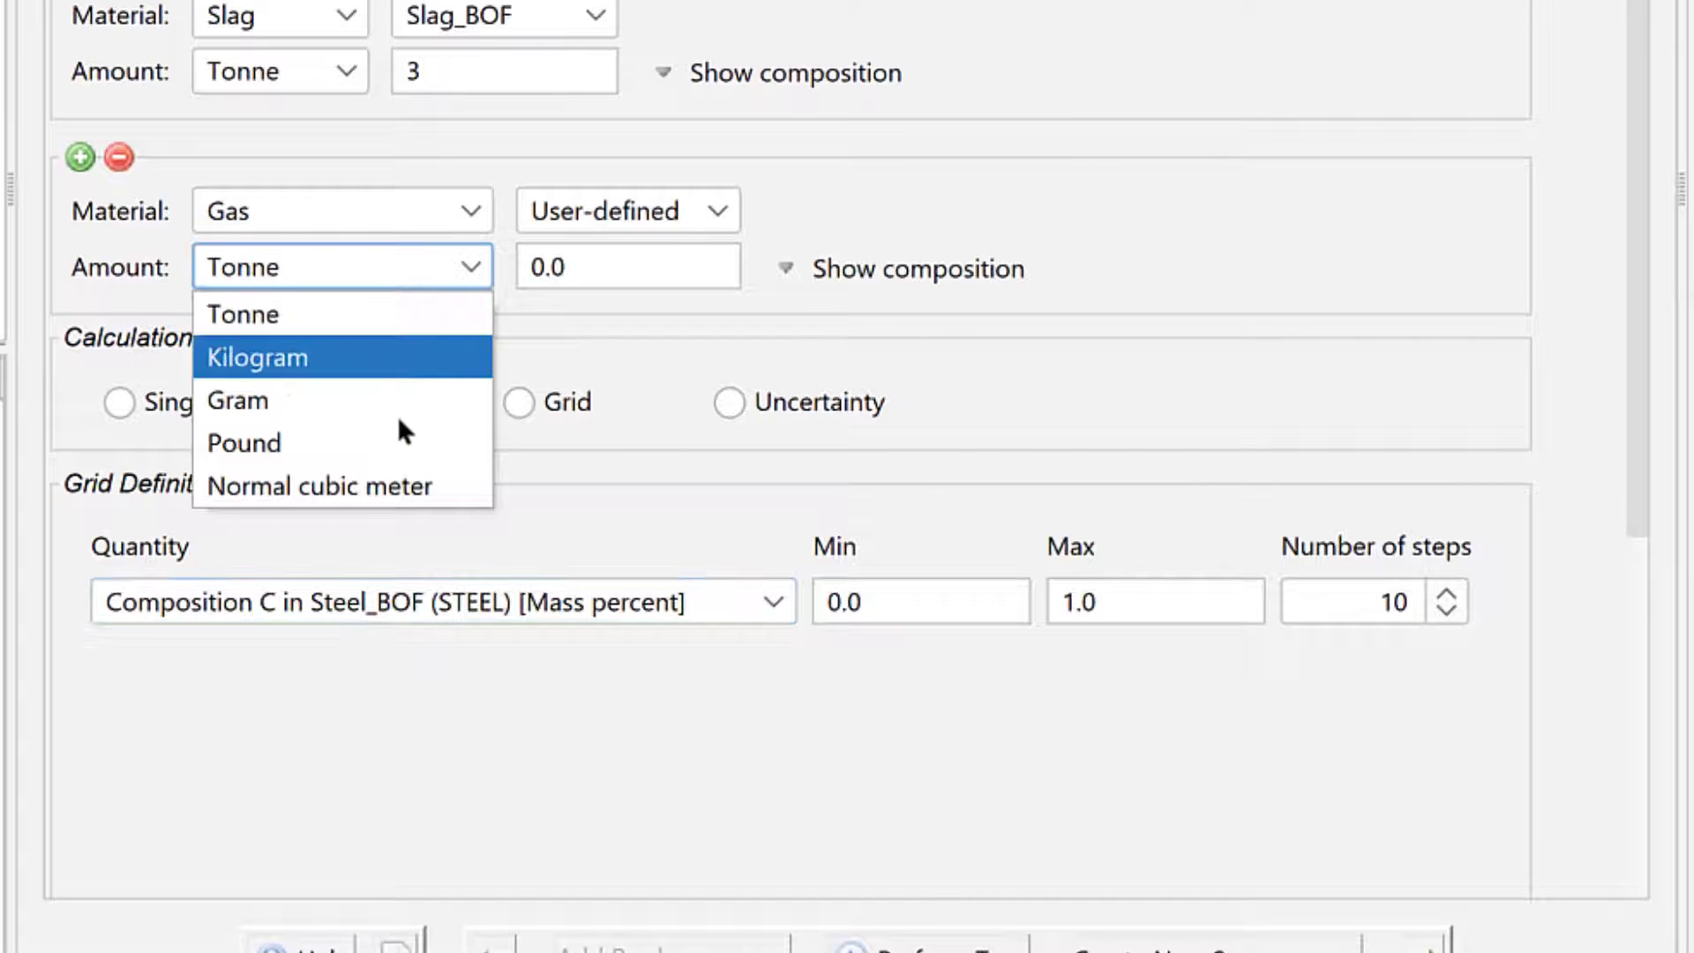
click(389, 485)
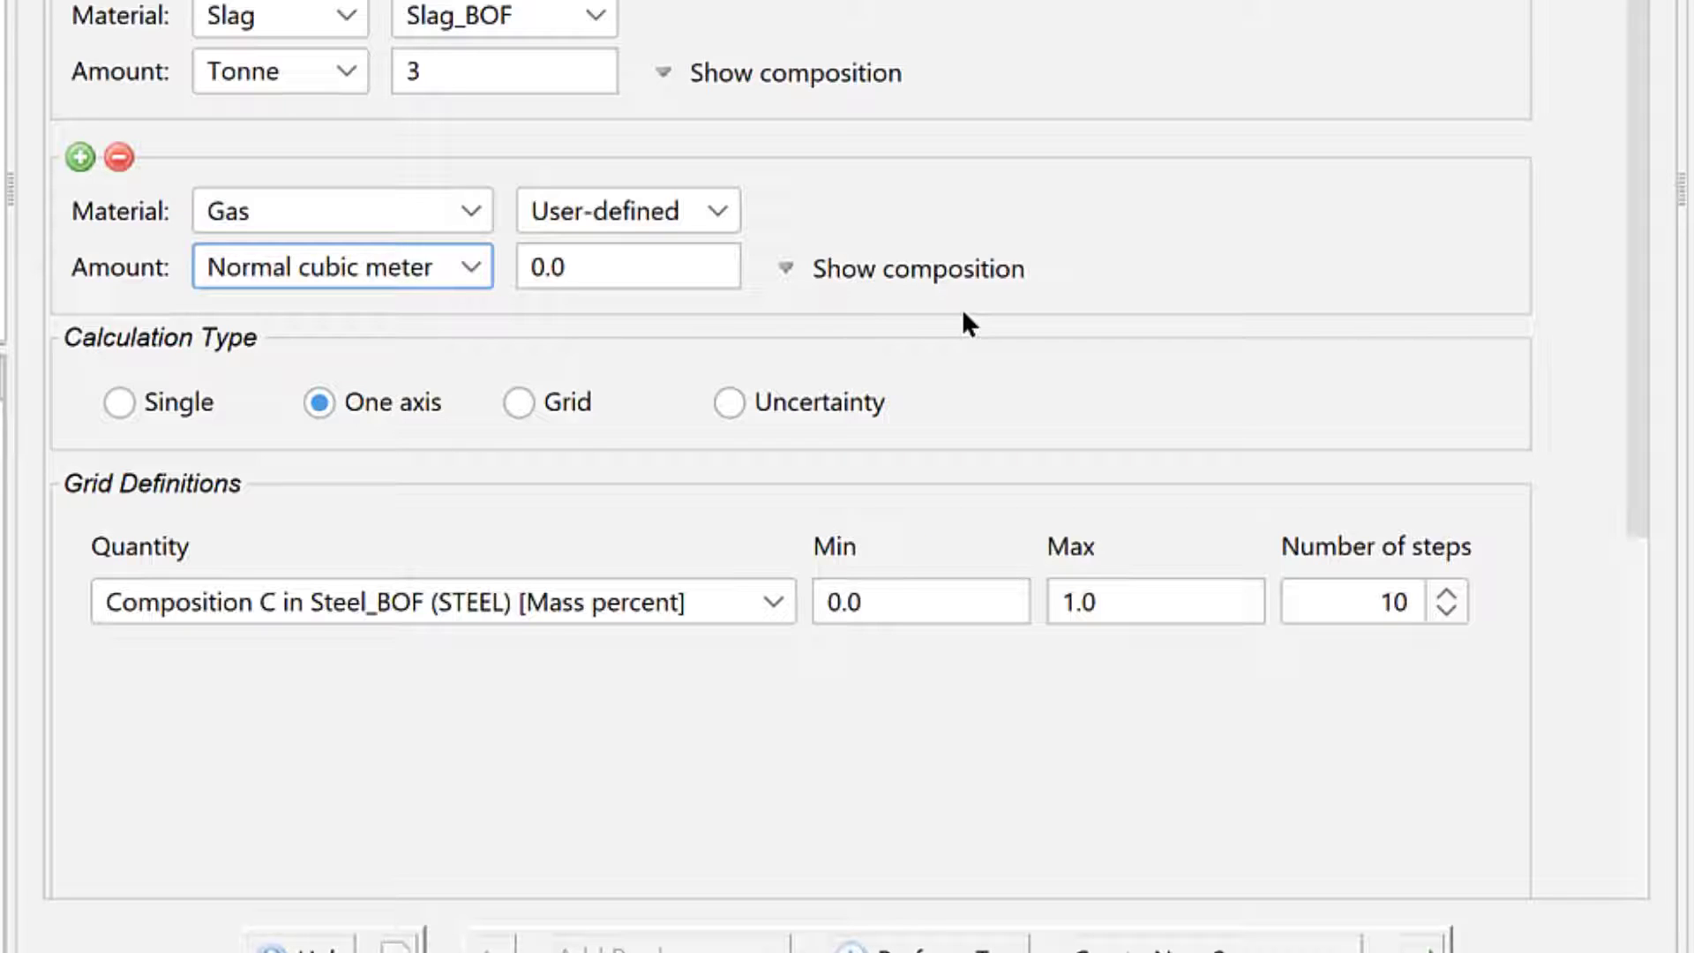
Save the pure-O2 gas as material 'Oxygen' and hide its composition.
click(964, 270)
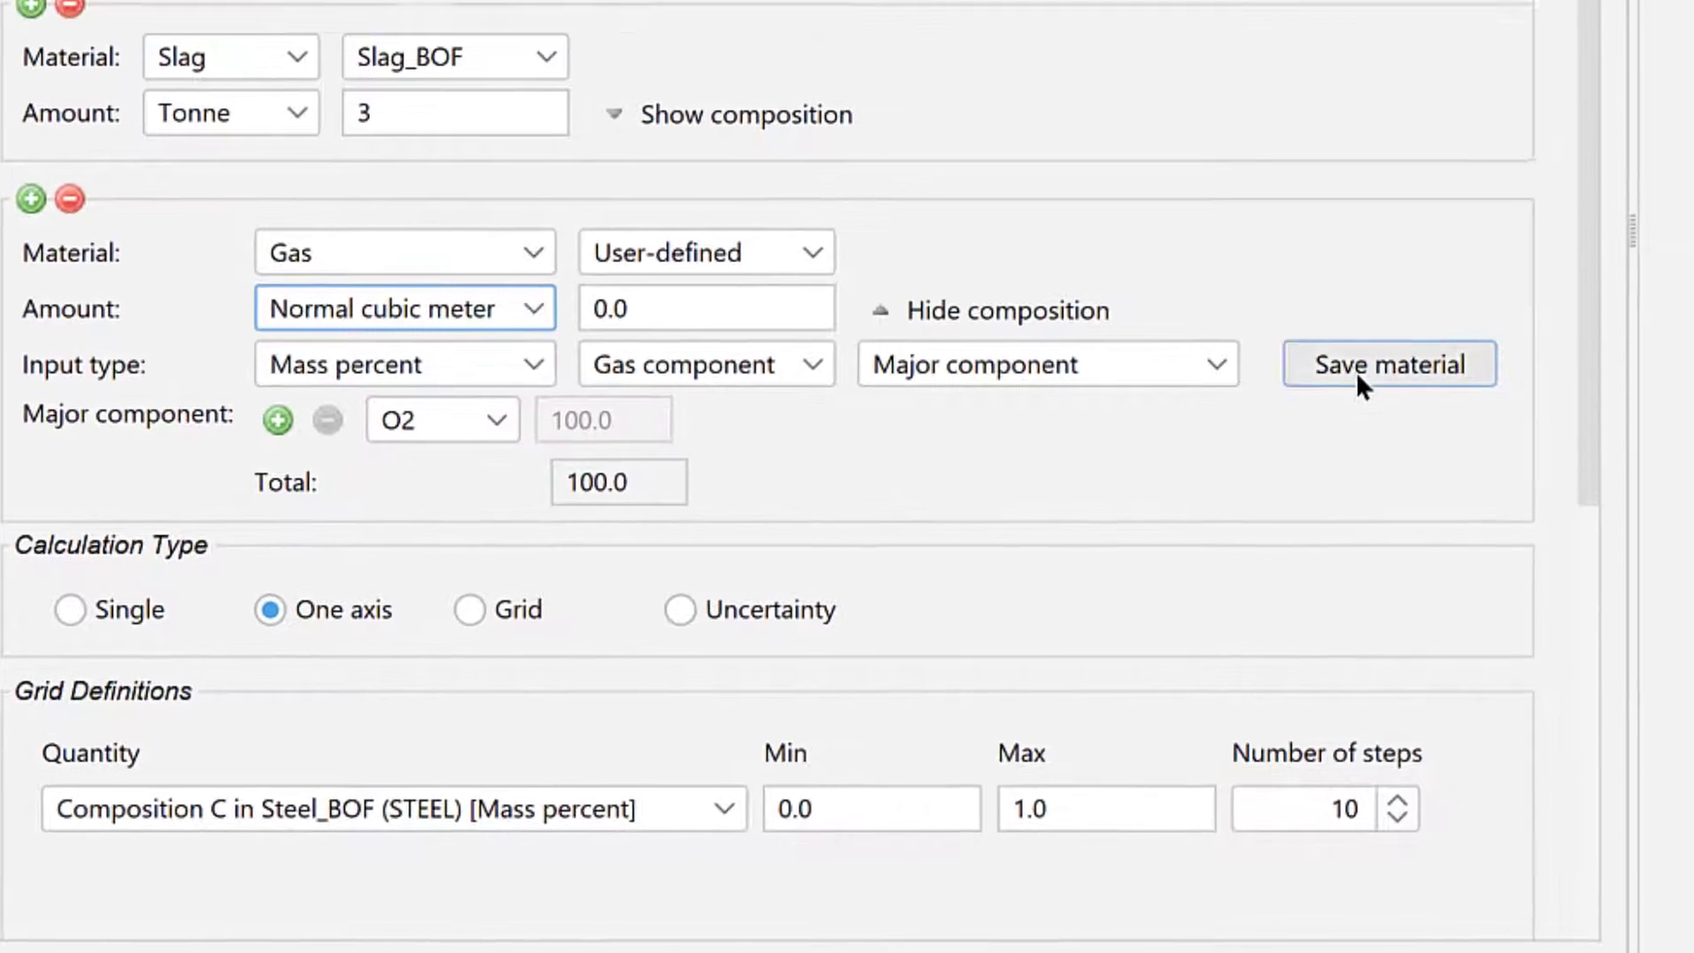
click(1403, 327)
click(843, 413)
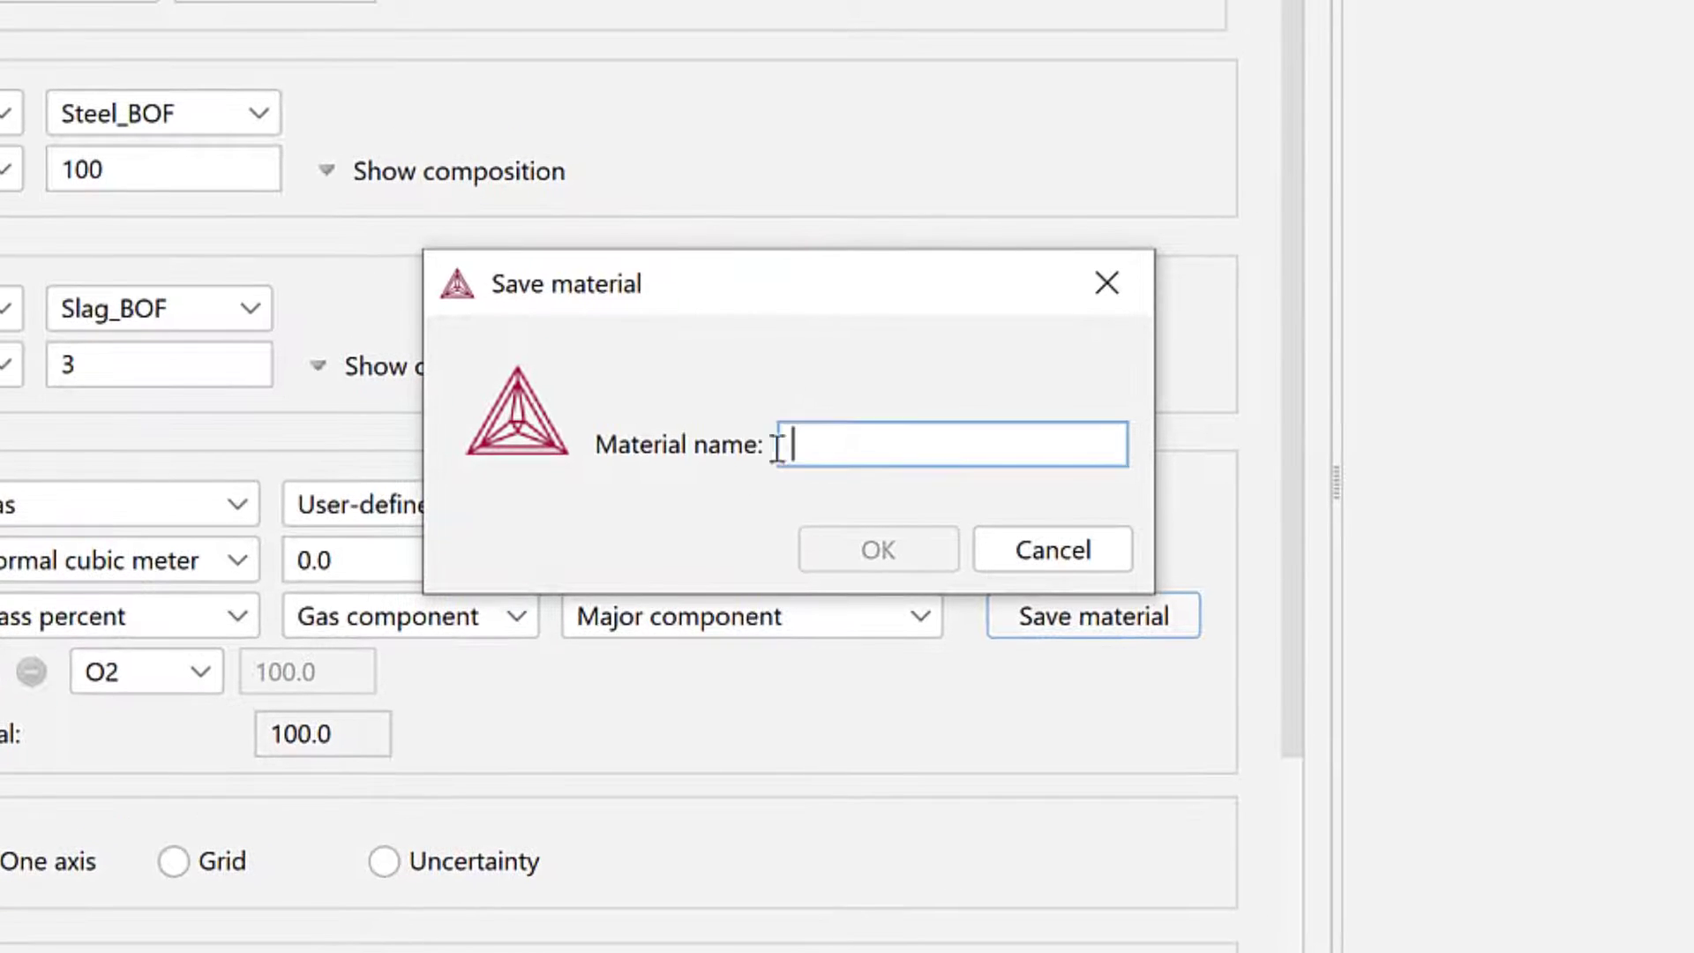
text(Oxygen)
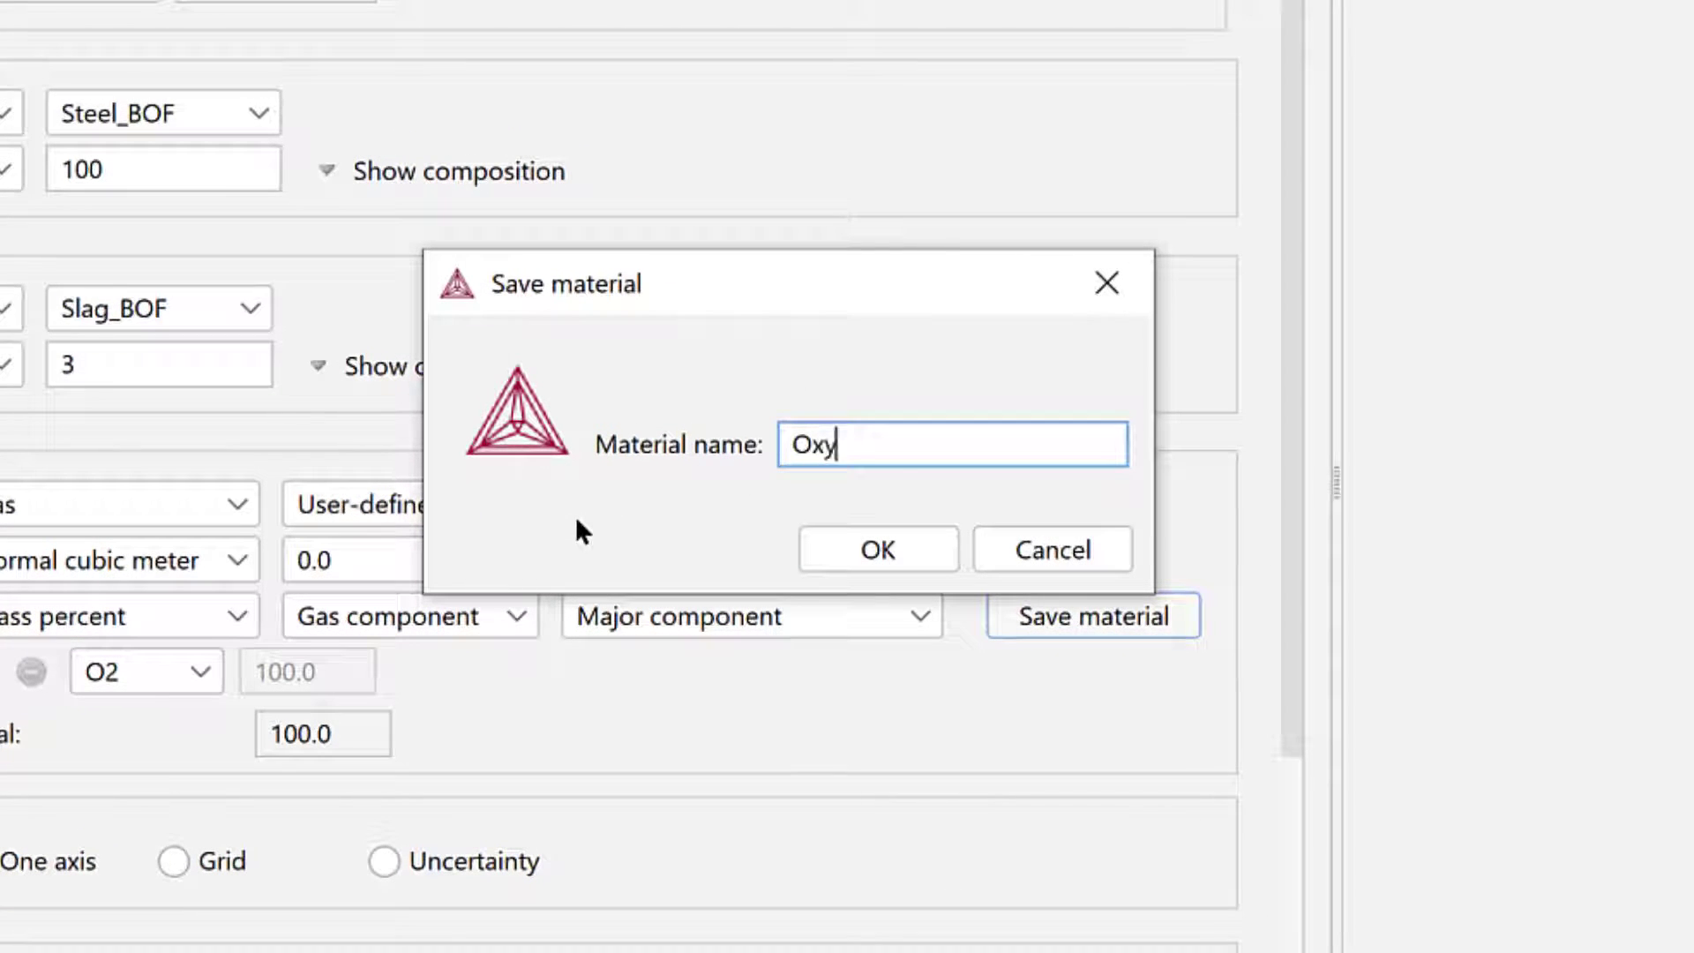
click(887, 551)
click(752, 578)
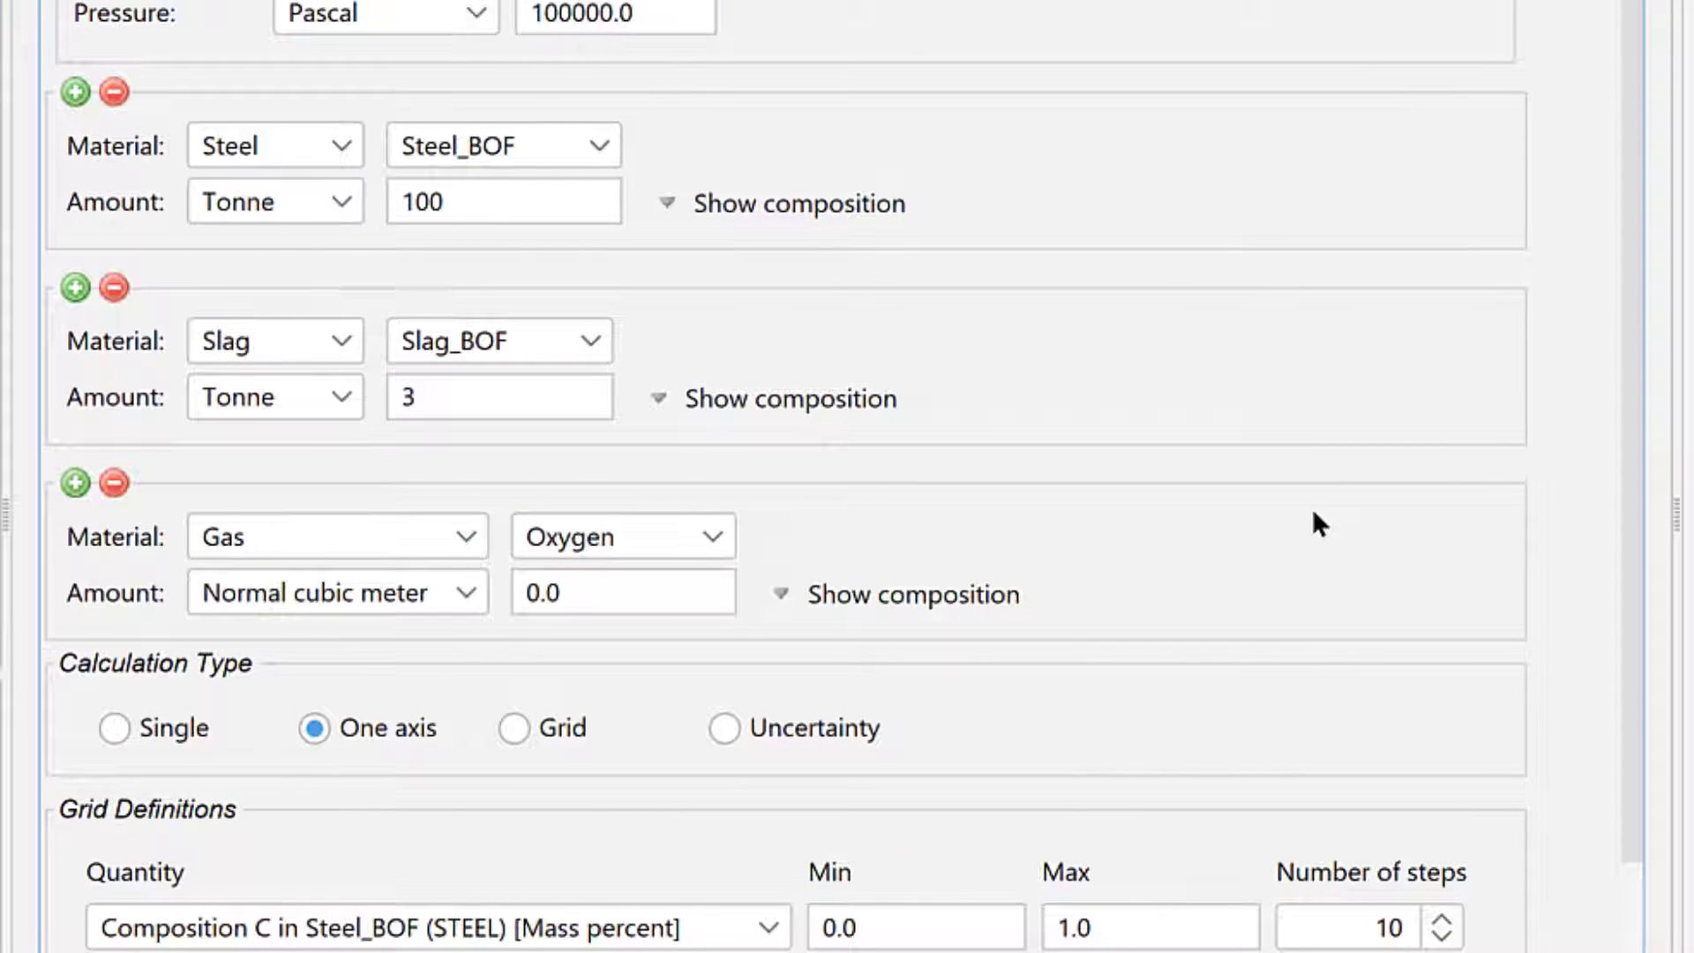
drag(1634, 568, 1618, 877)
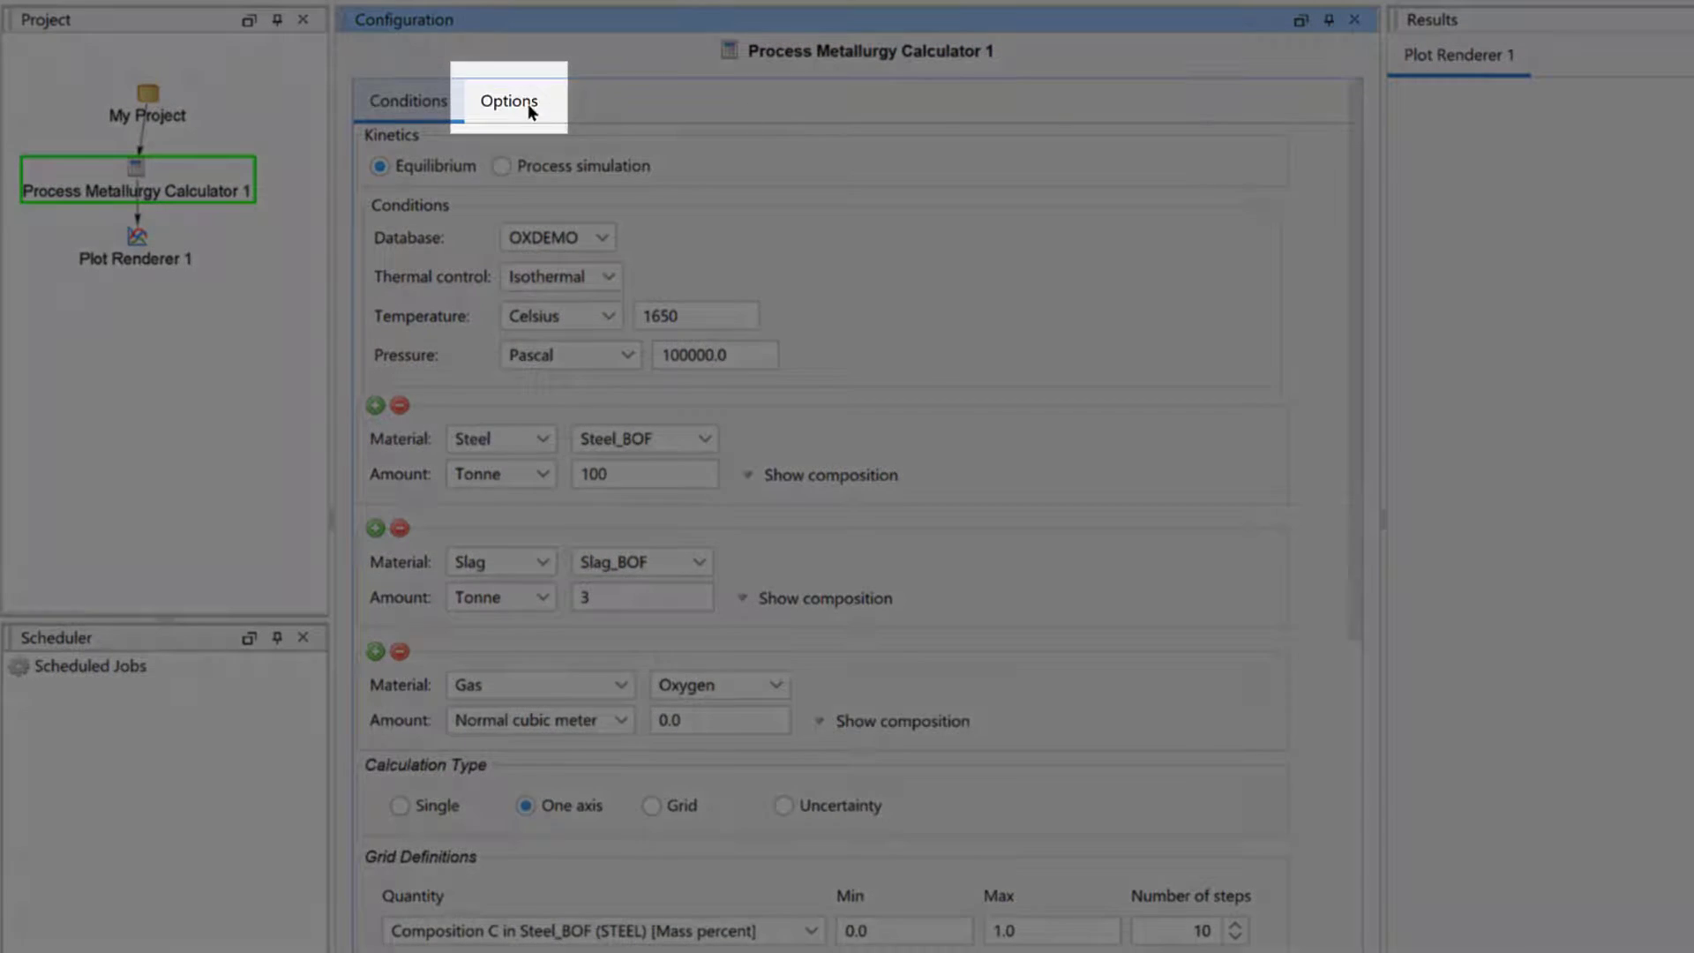
Set the grid axis to Amount of Oxygen (GAS), maximum 7000, with 40 steps.
click(528, 103)
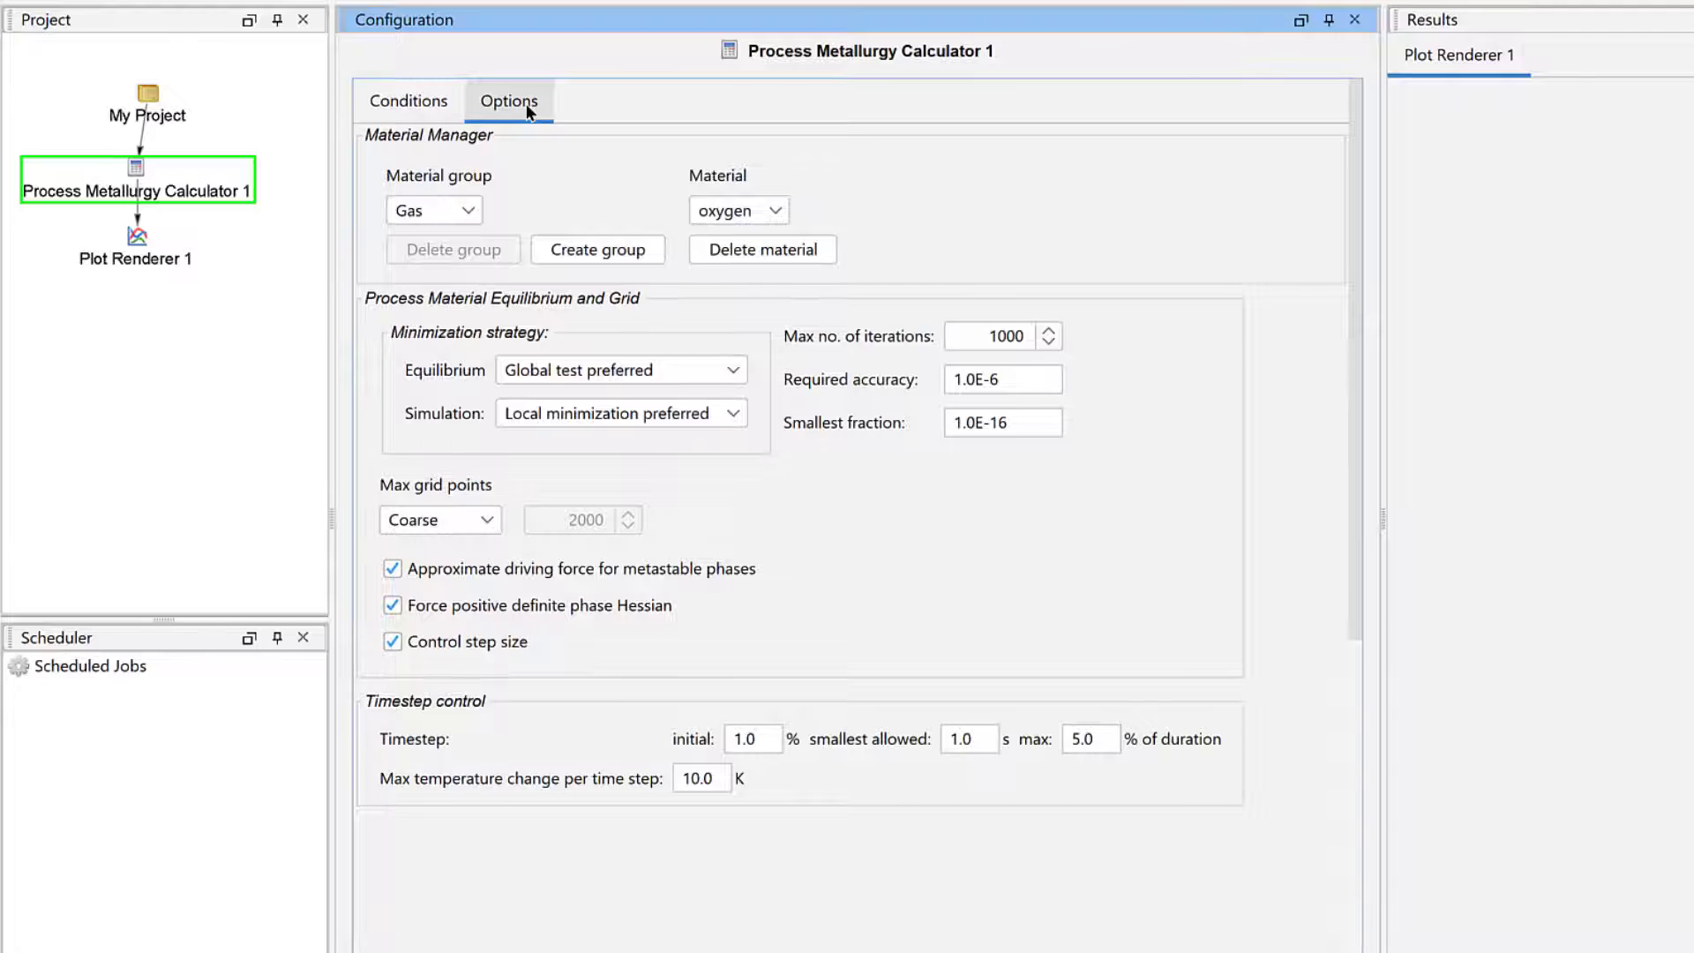
click(437, 98)
drag(1356, 243, 1357, 463)
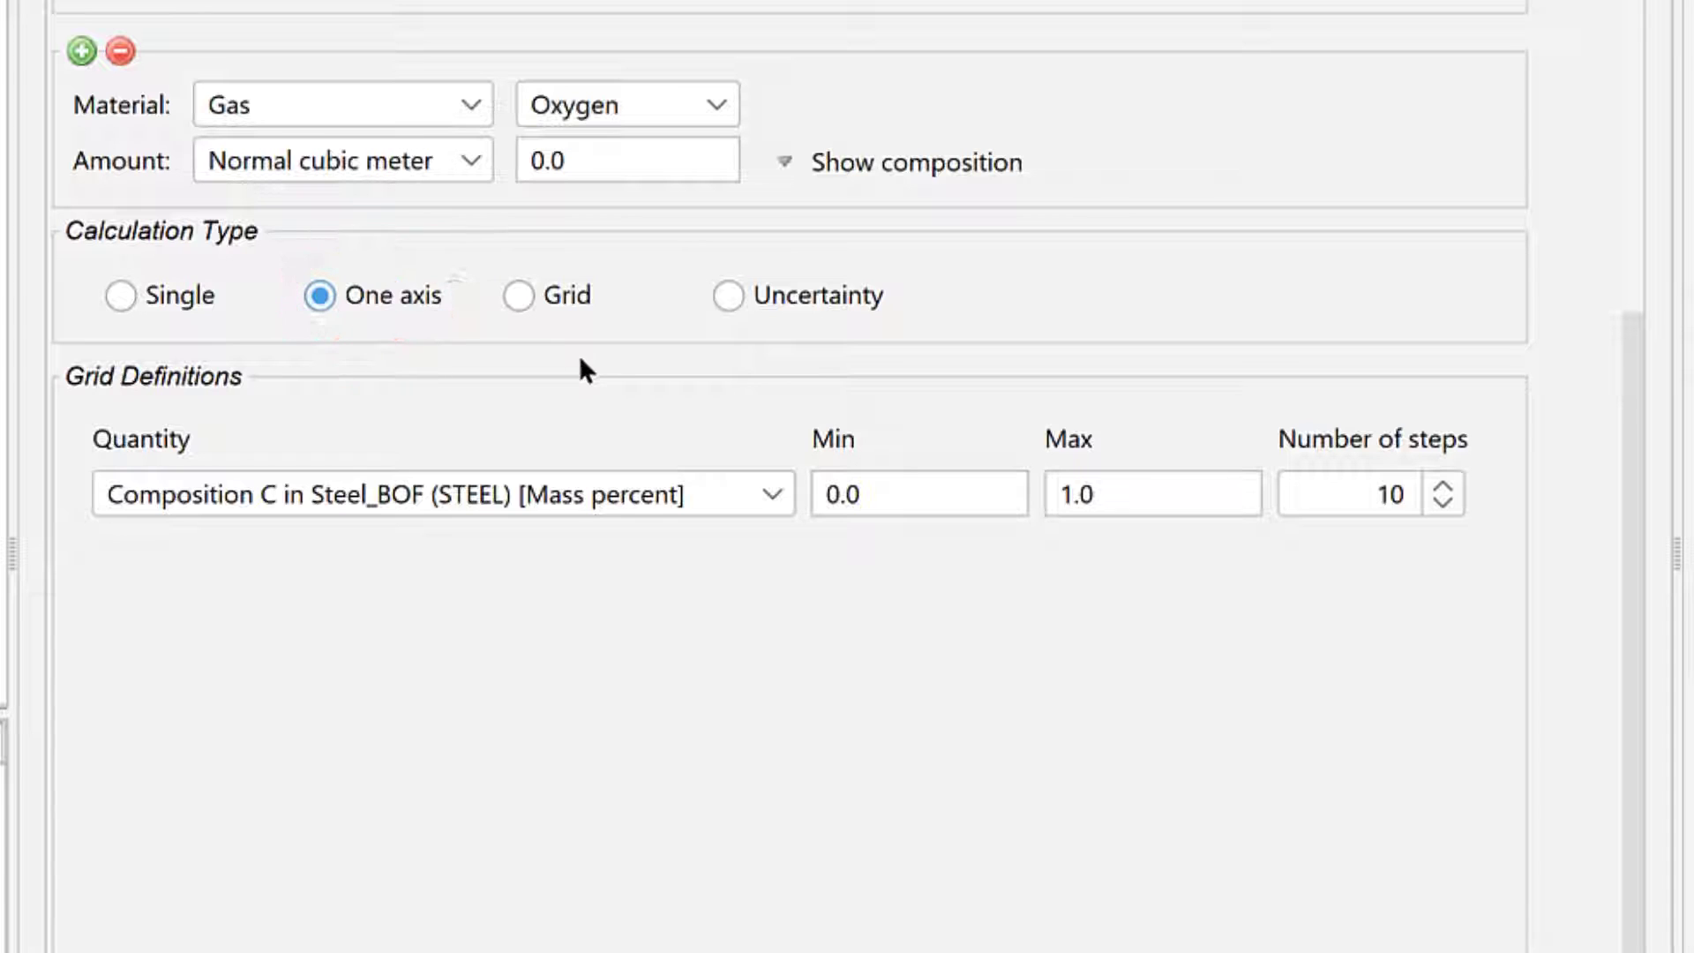
click(737, 494)
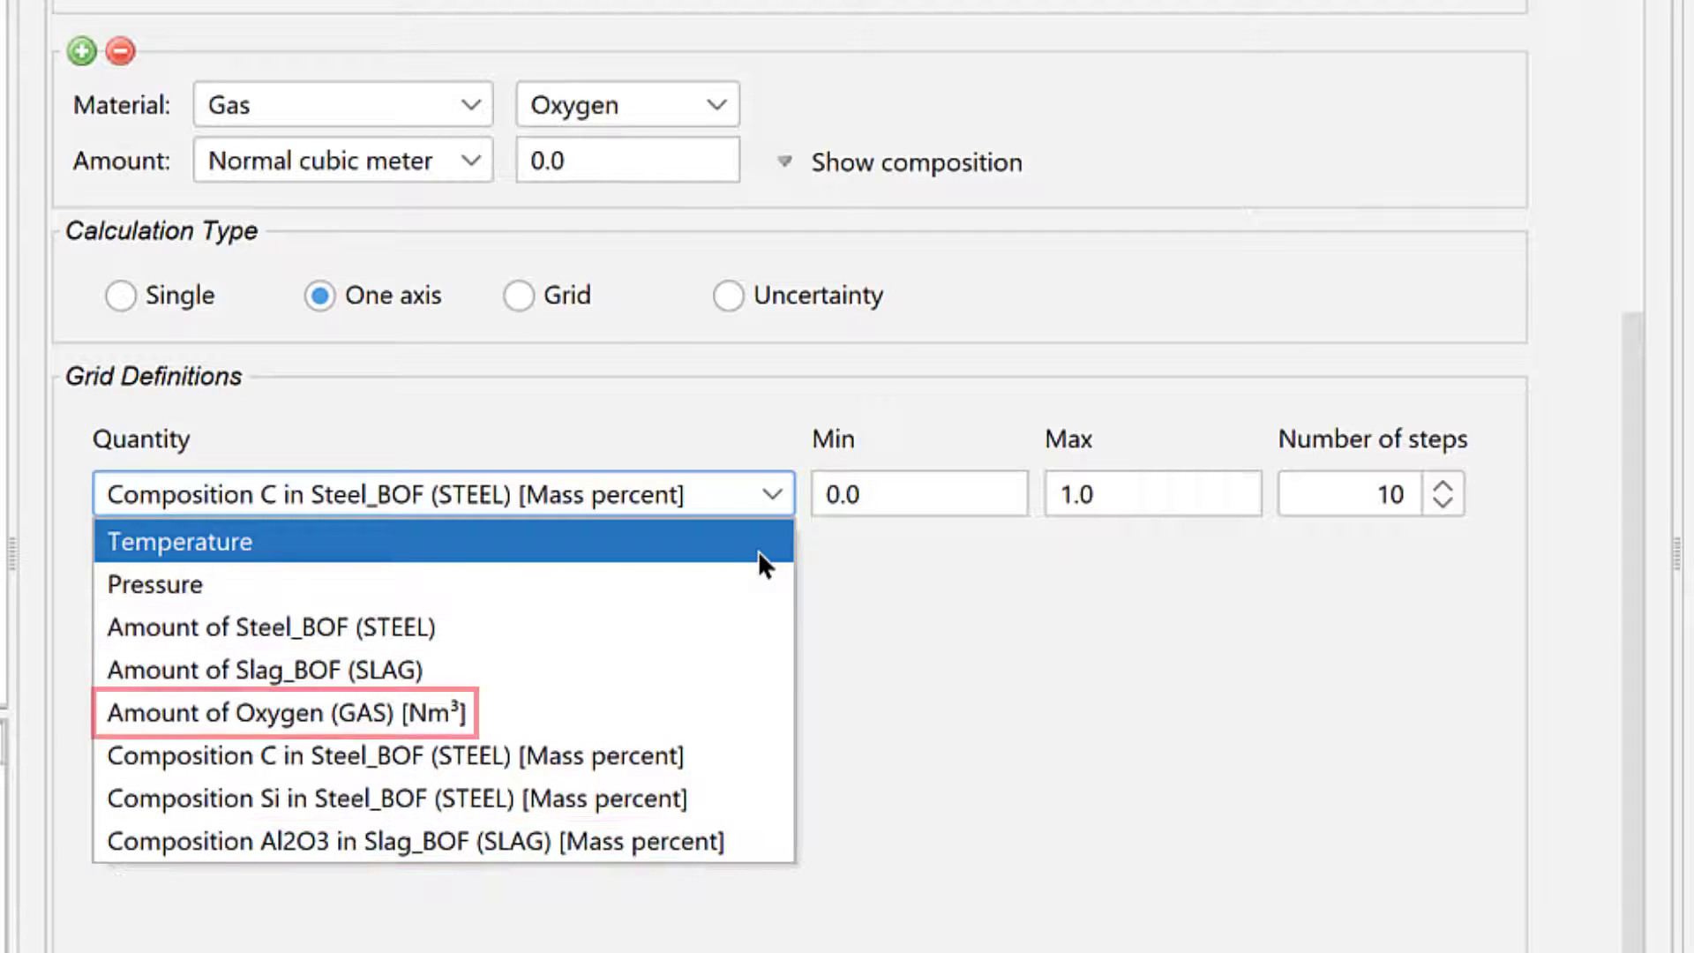
click(721, 717)
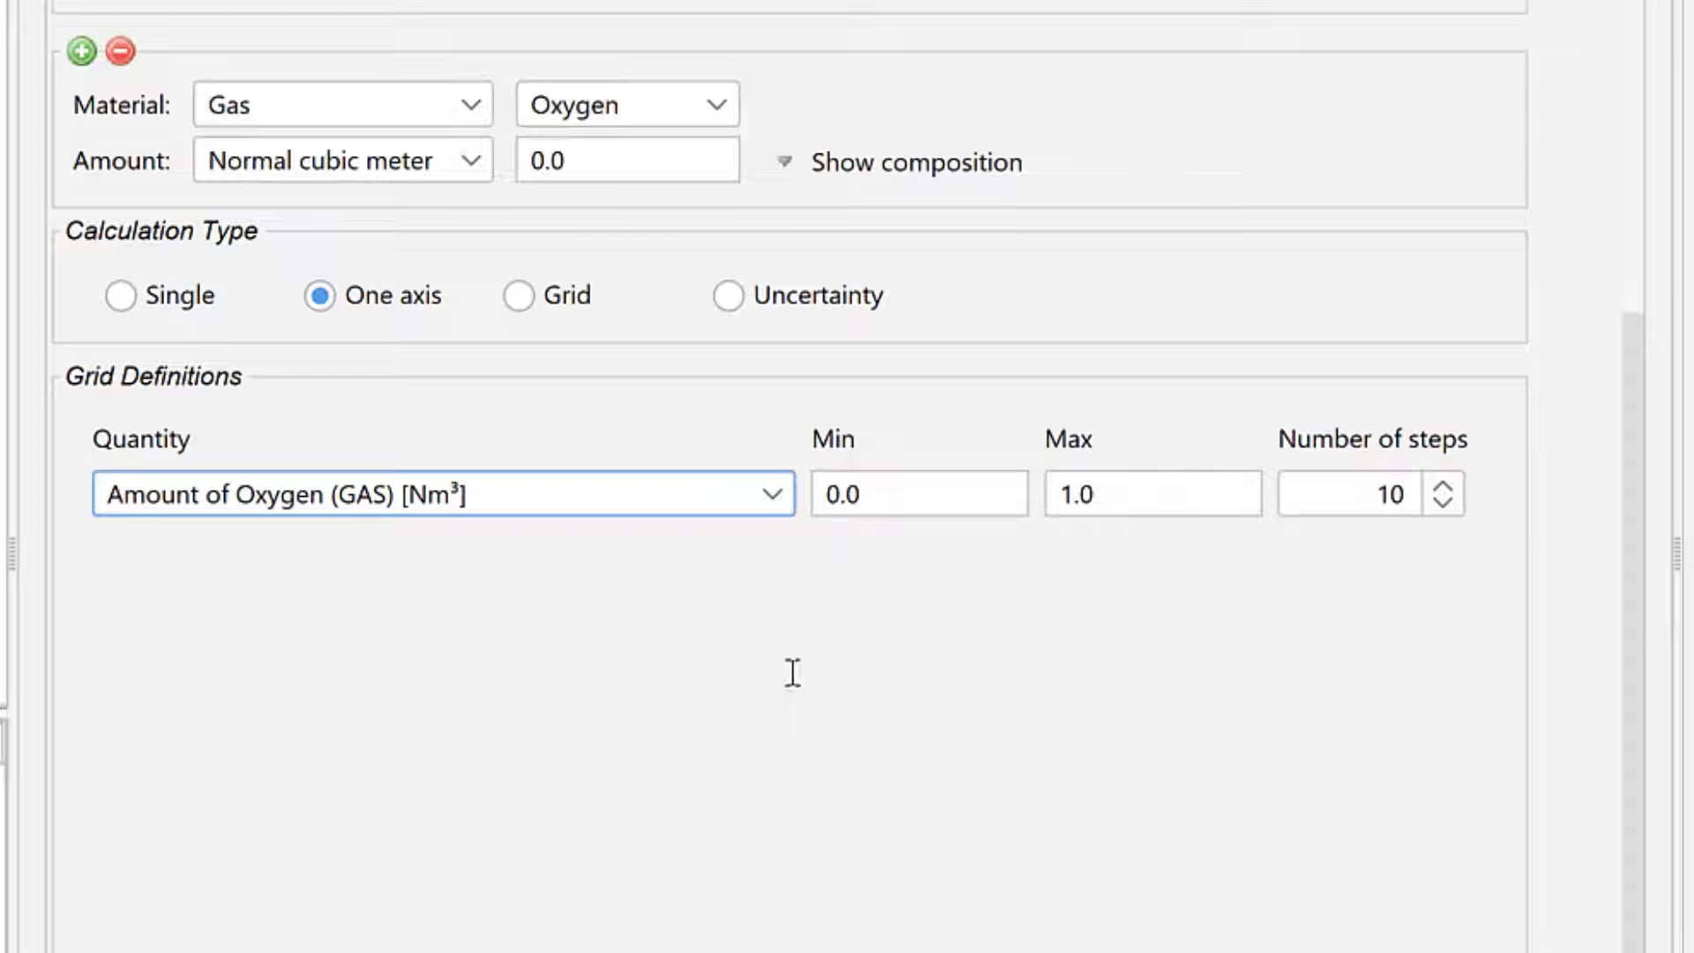
click(1109, 492)
text(7)
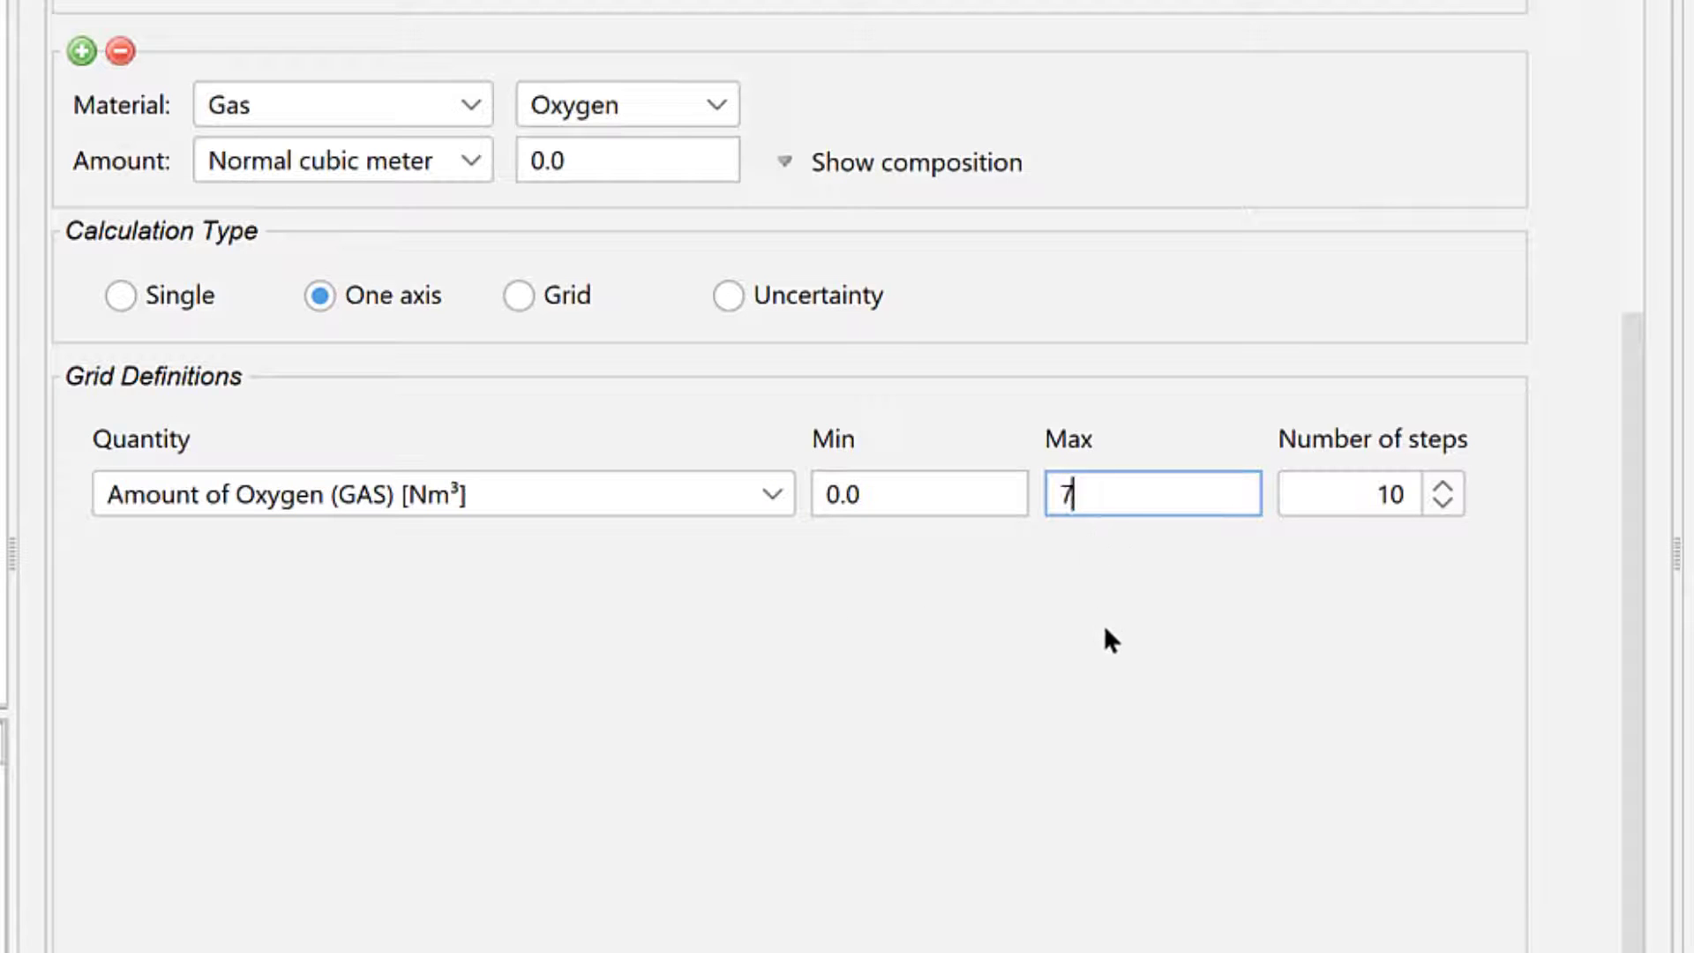
text(000)
key(Tab)
text(4)
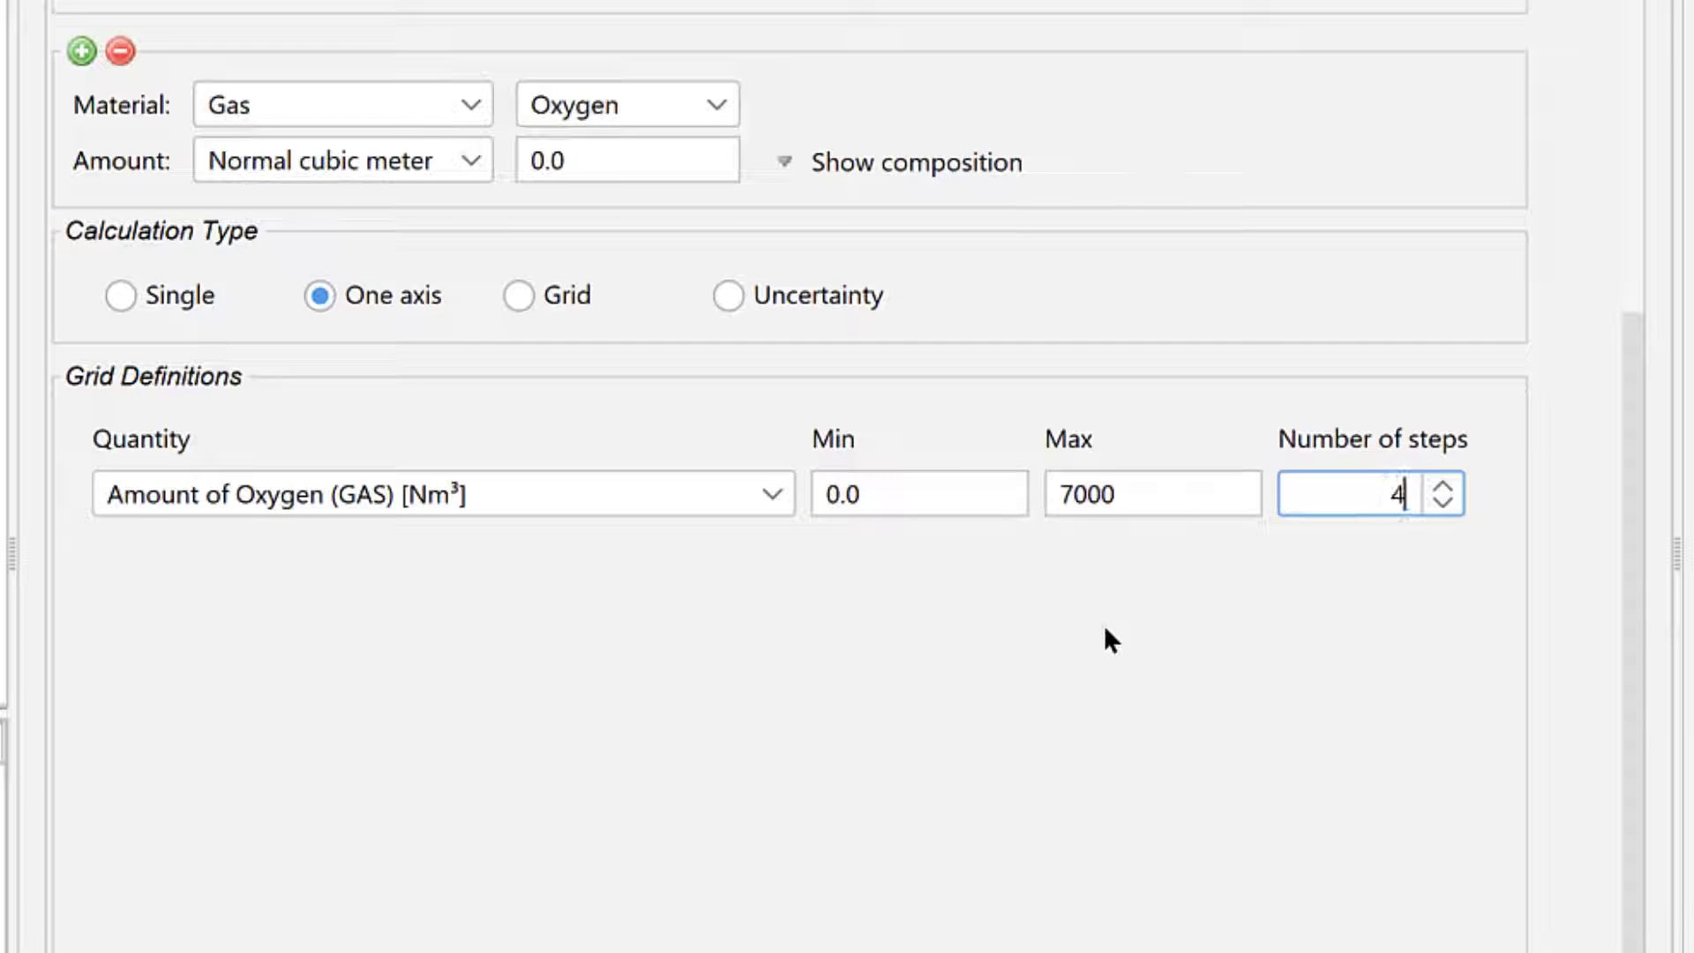
text(0)
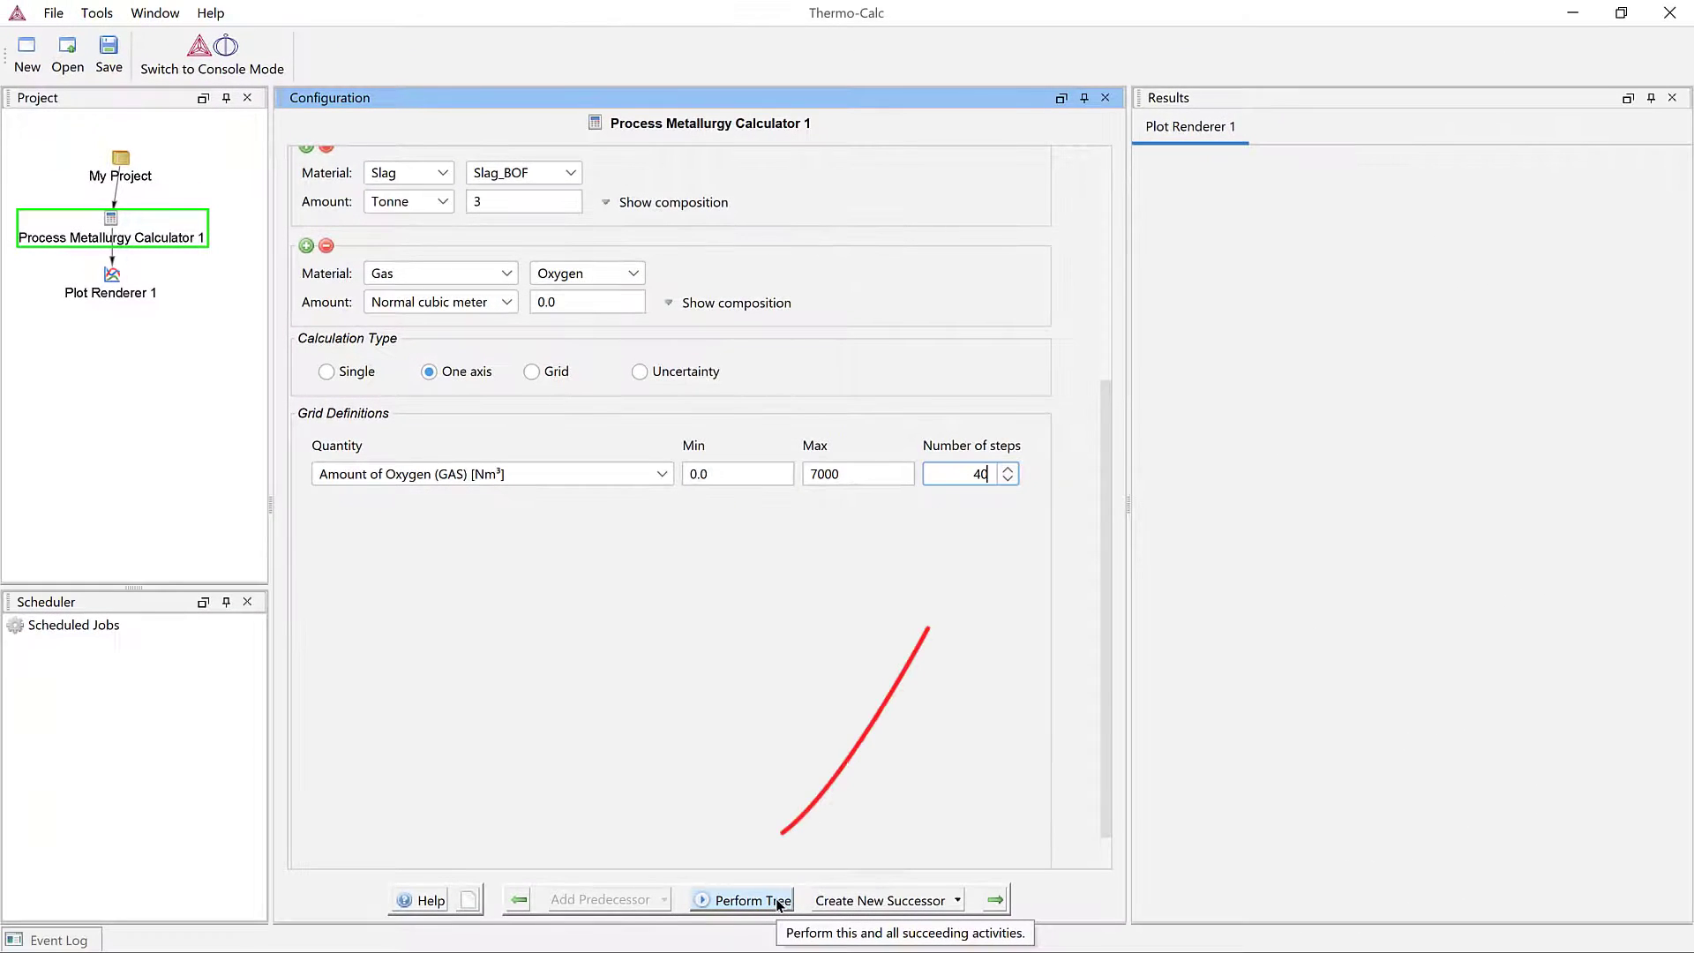
Run the tree to plot phase group amounts versus oxygen up to 7000 Nm³.
click(781, 905)
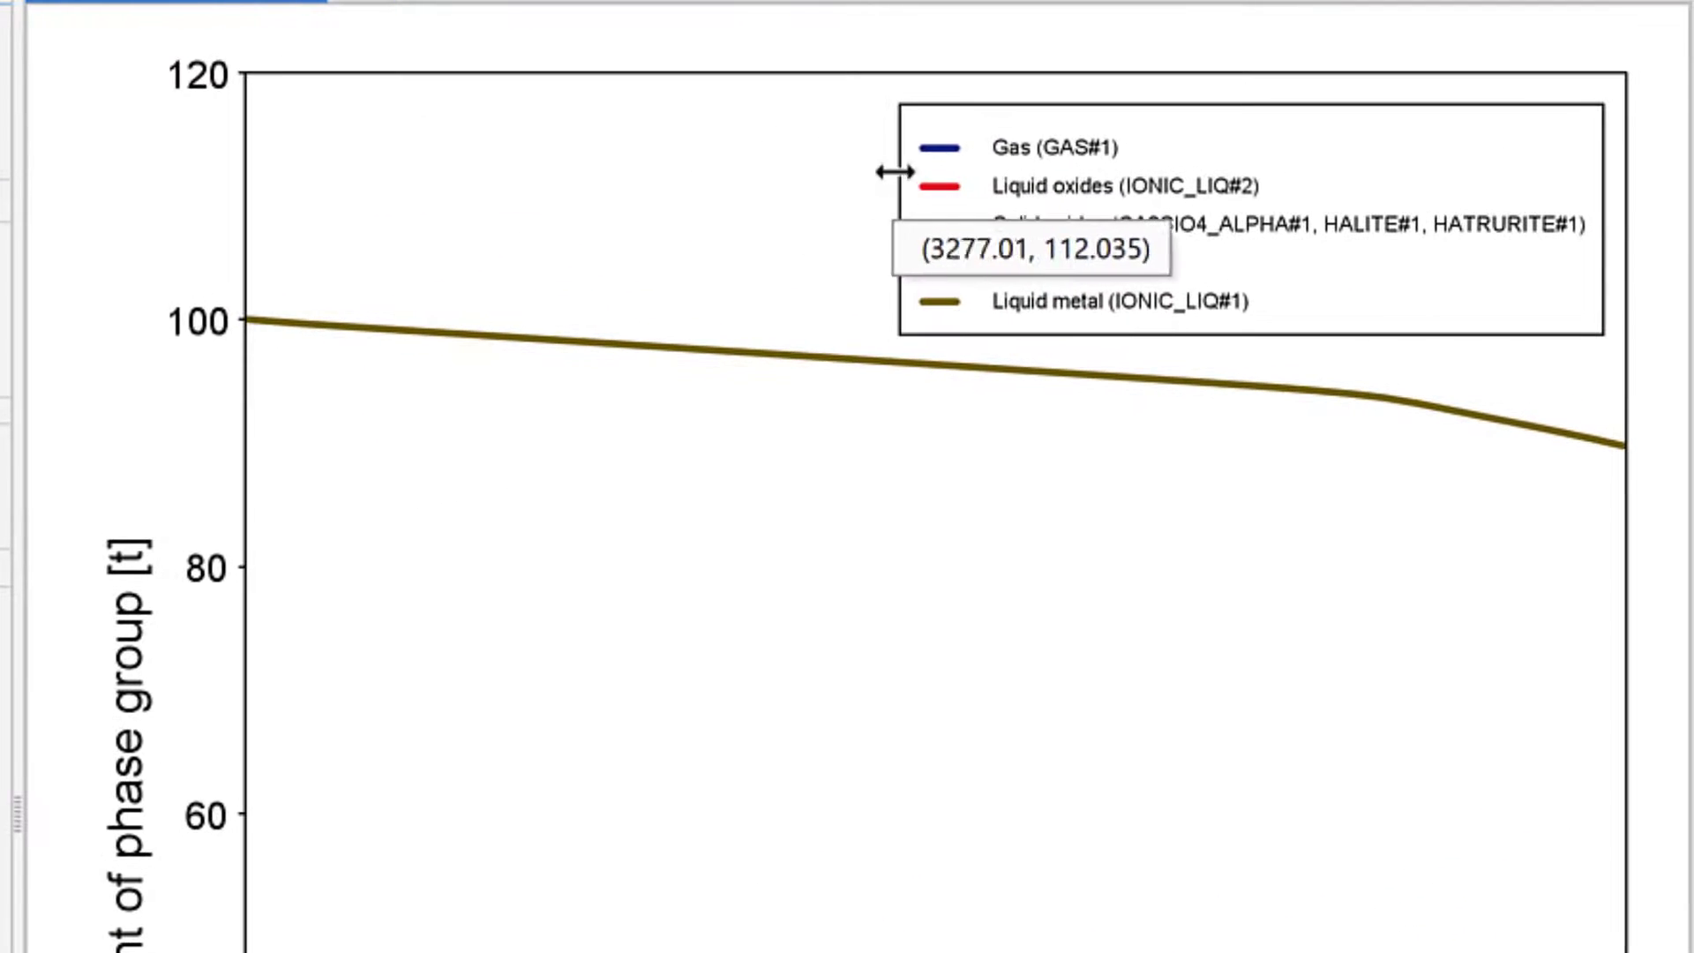
Widen the Plot Renderer 1 legend box toward the left.
drag(786, 207, 416, 319)
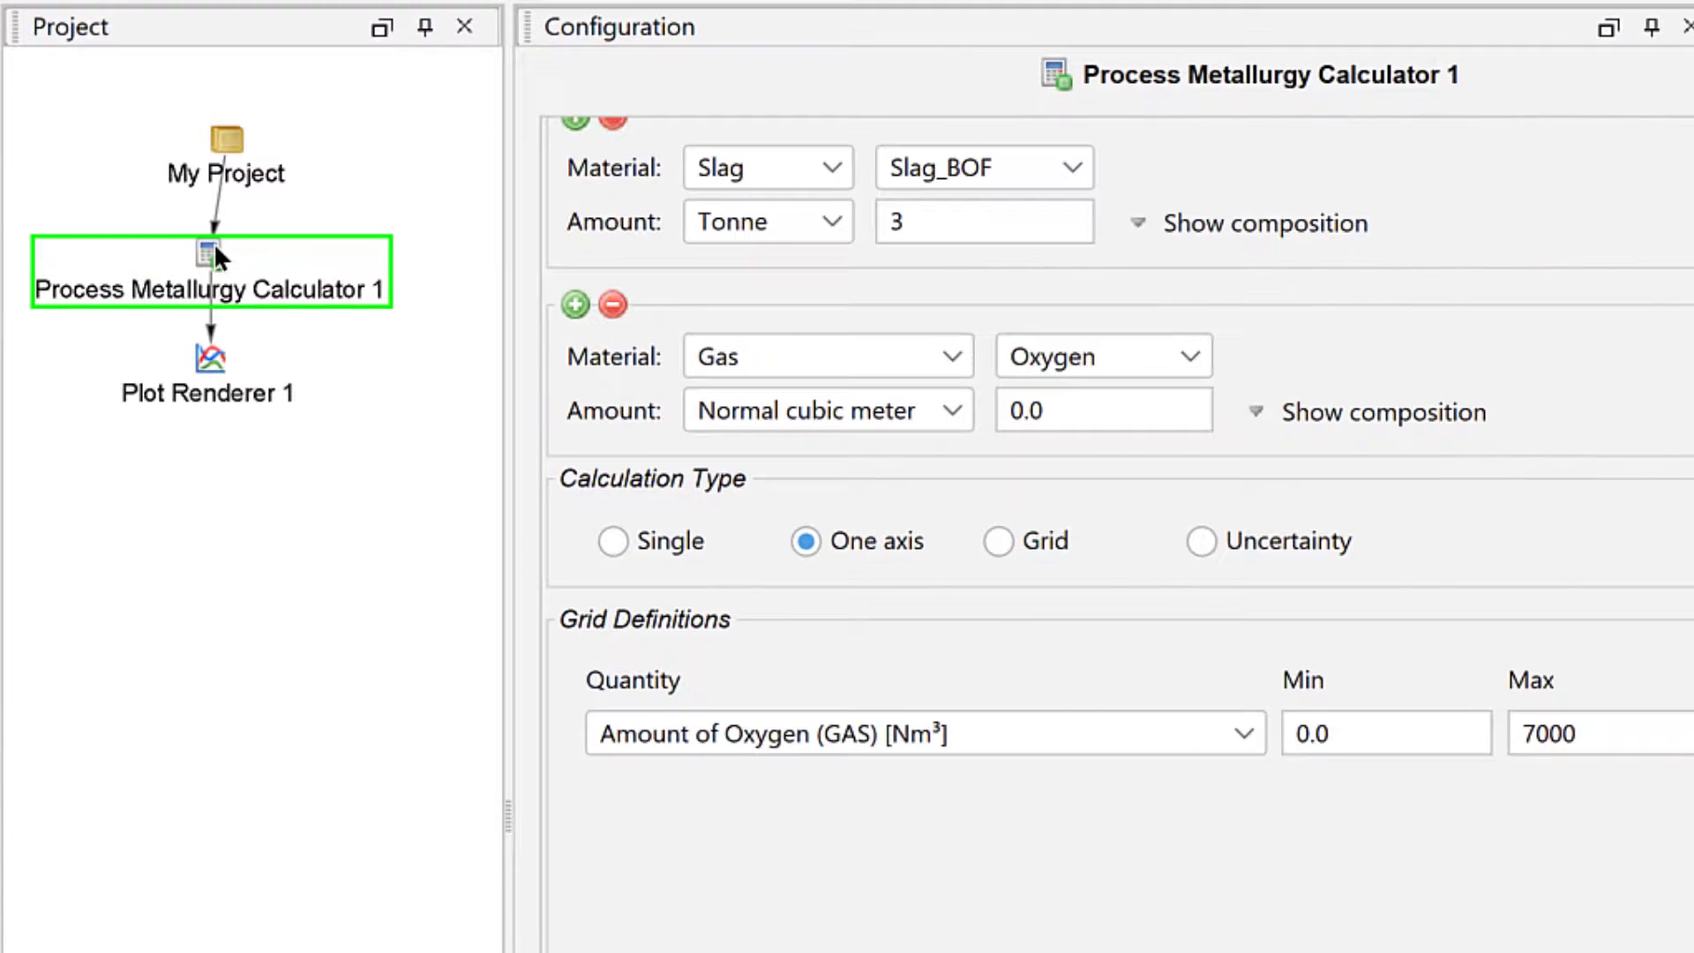
Add Plot Renderer 3 under the calculator with Y set to Liquid metal composition, all elements.
right_click(114, 213)
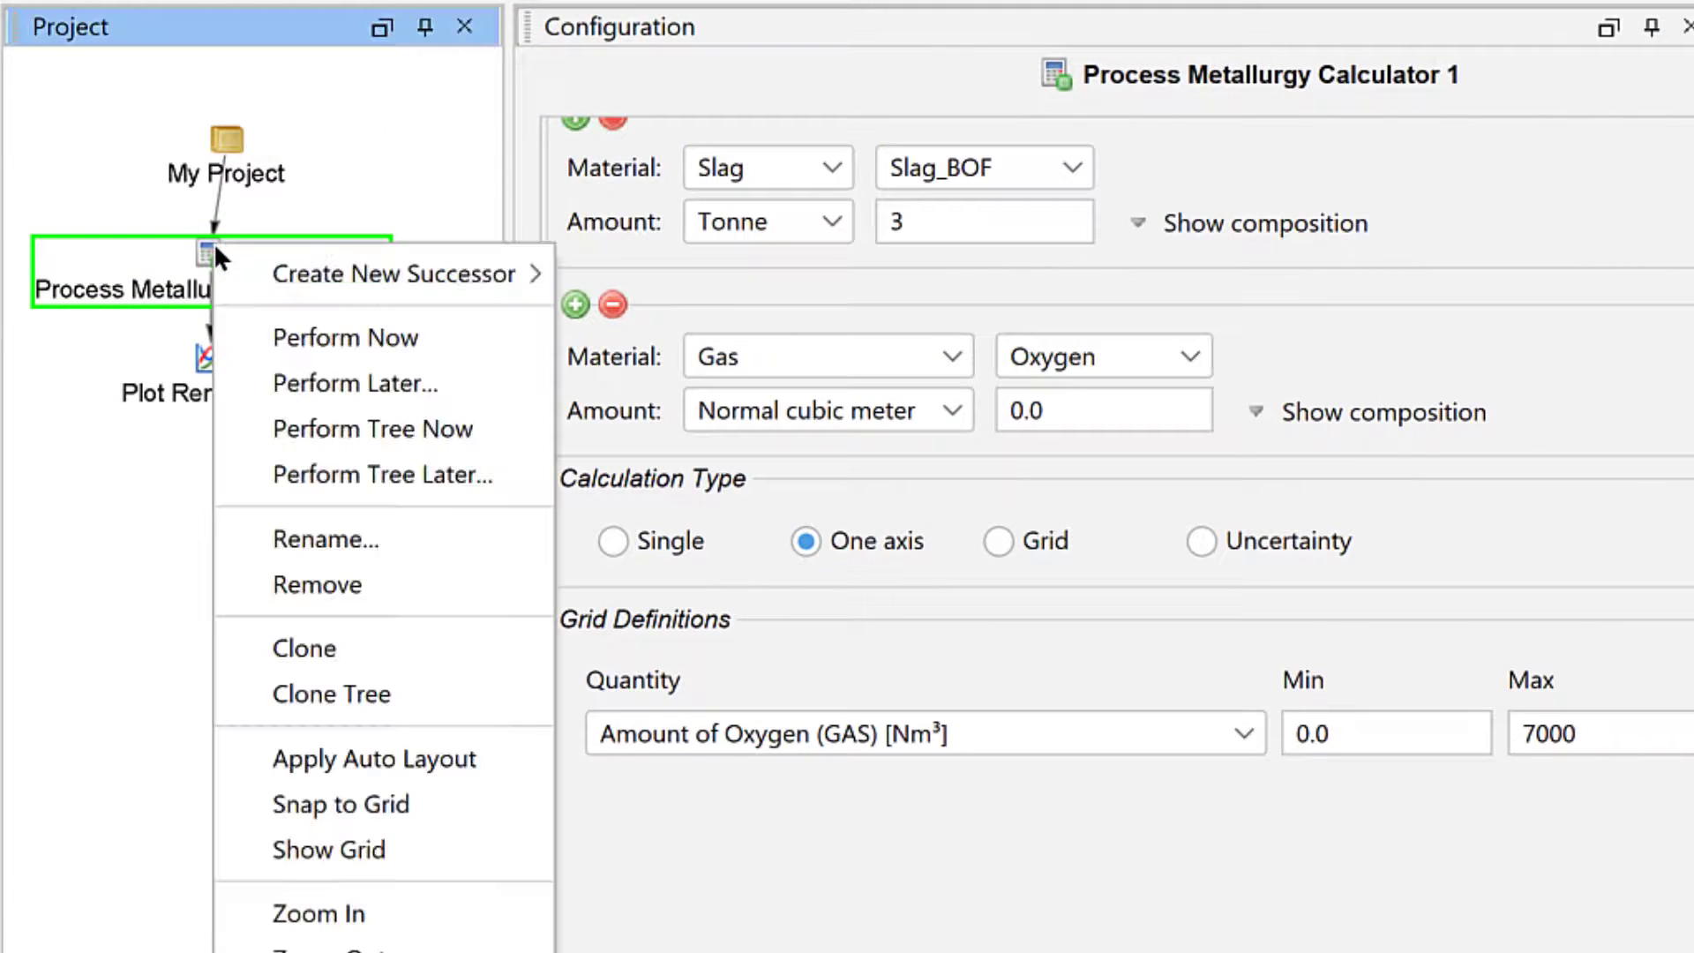
mouse_move(247, 272)
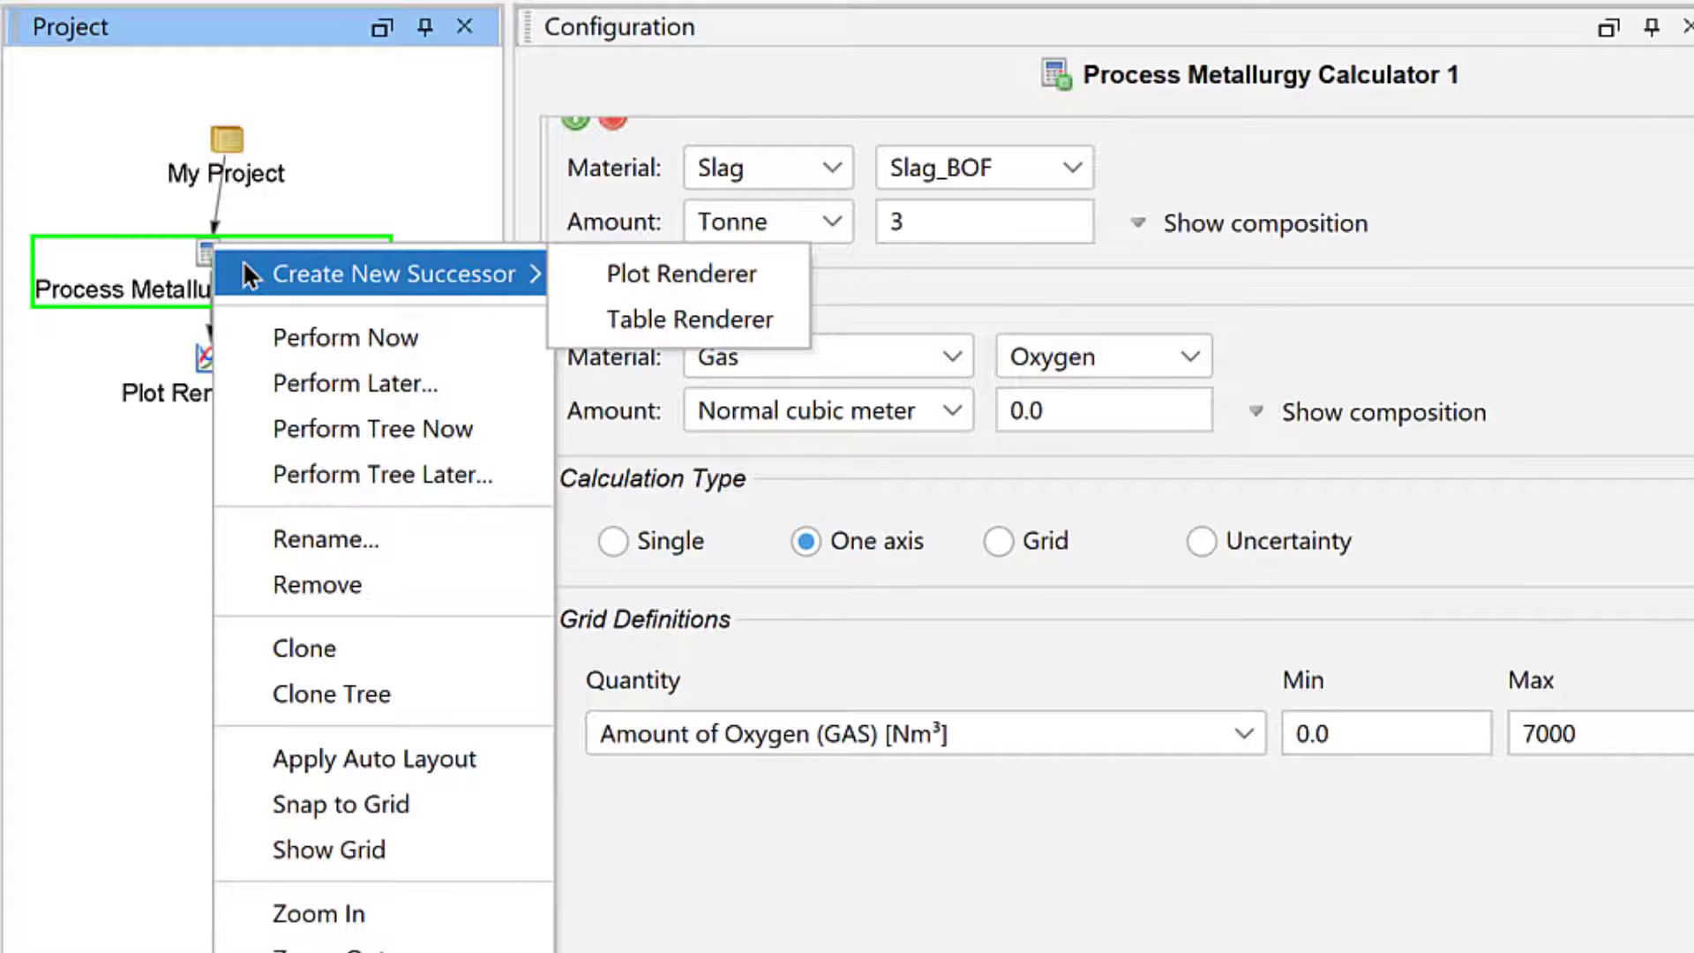
click(609, 274)
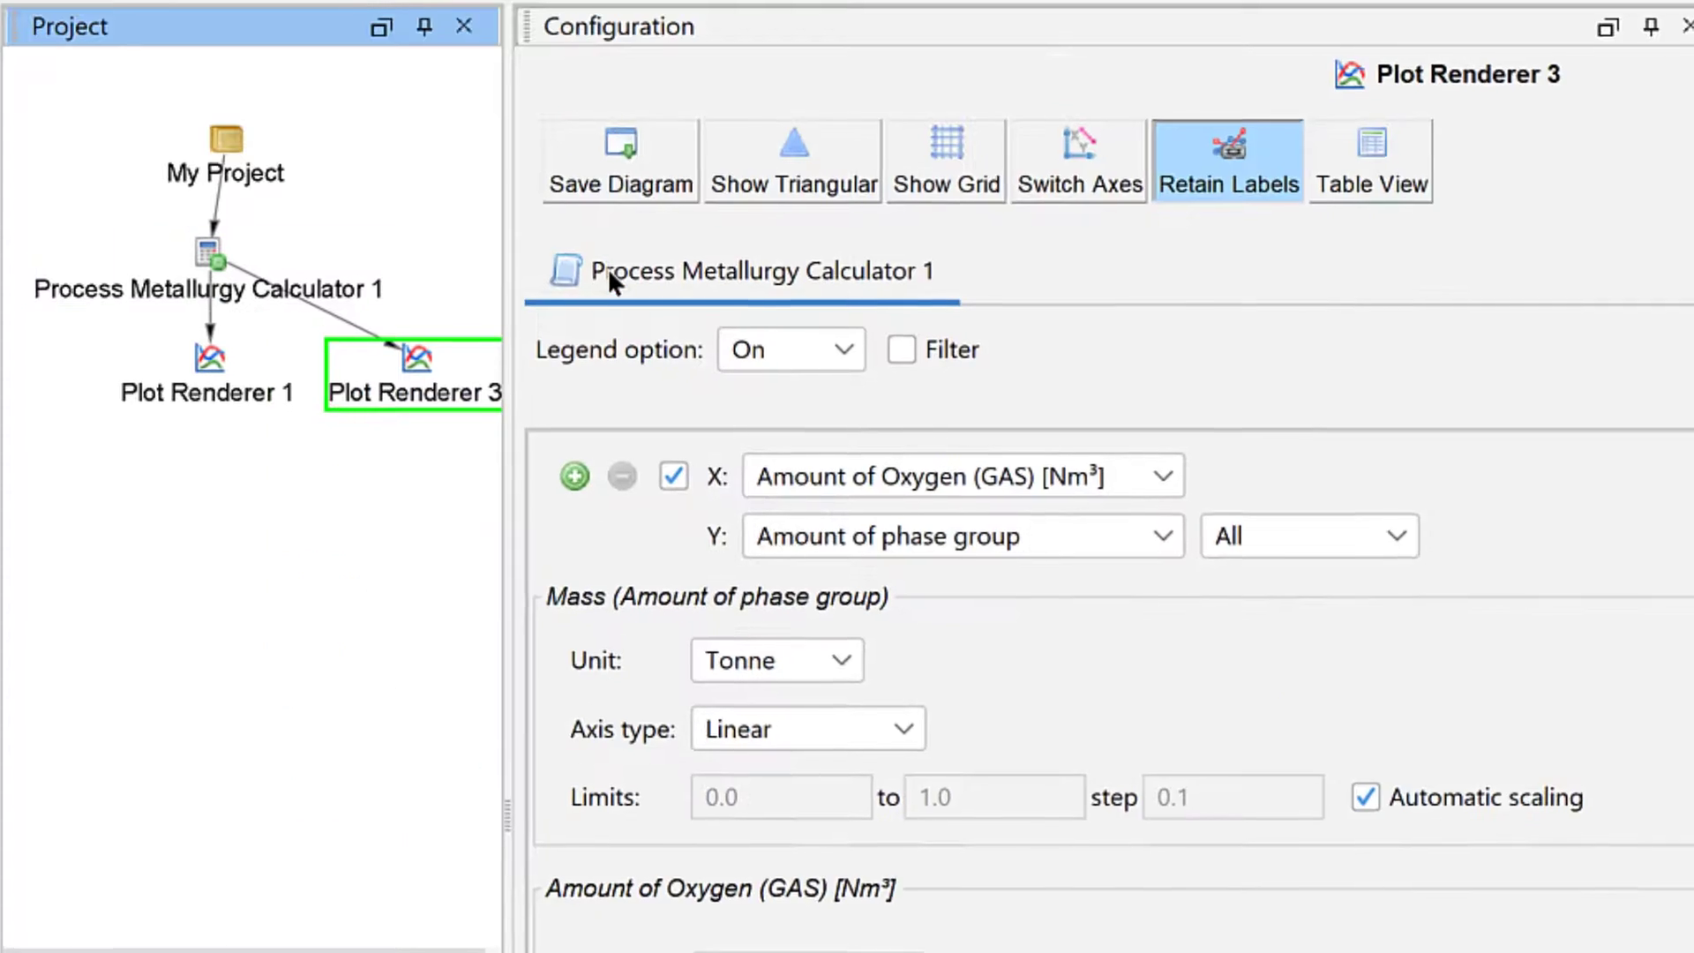
click(758, 328)
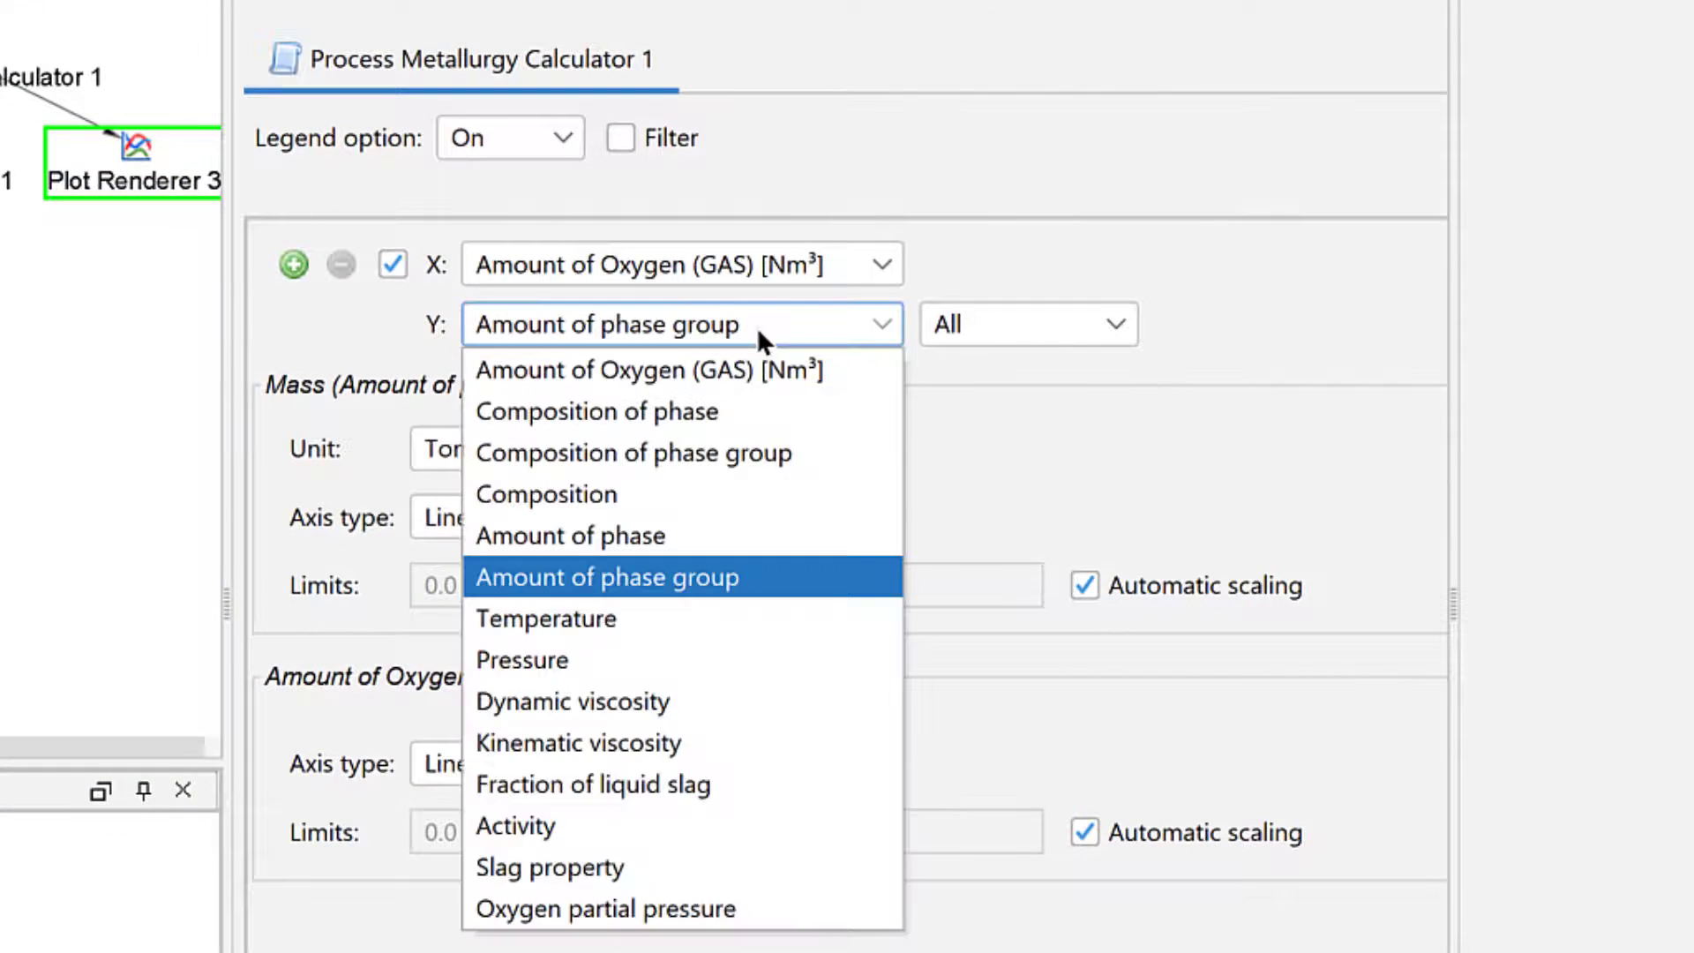
click(781, 450)
click(1022, 325)
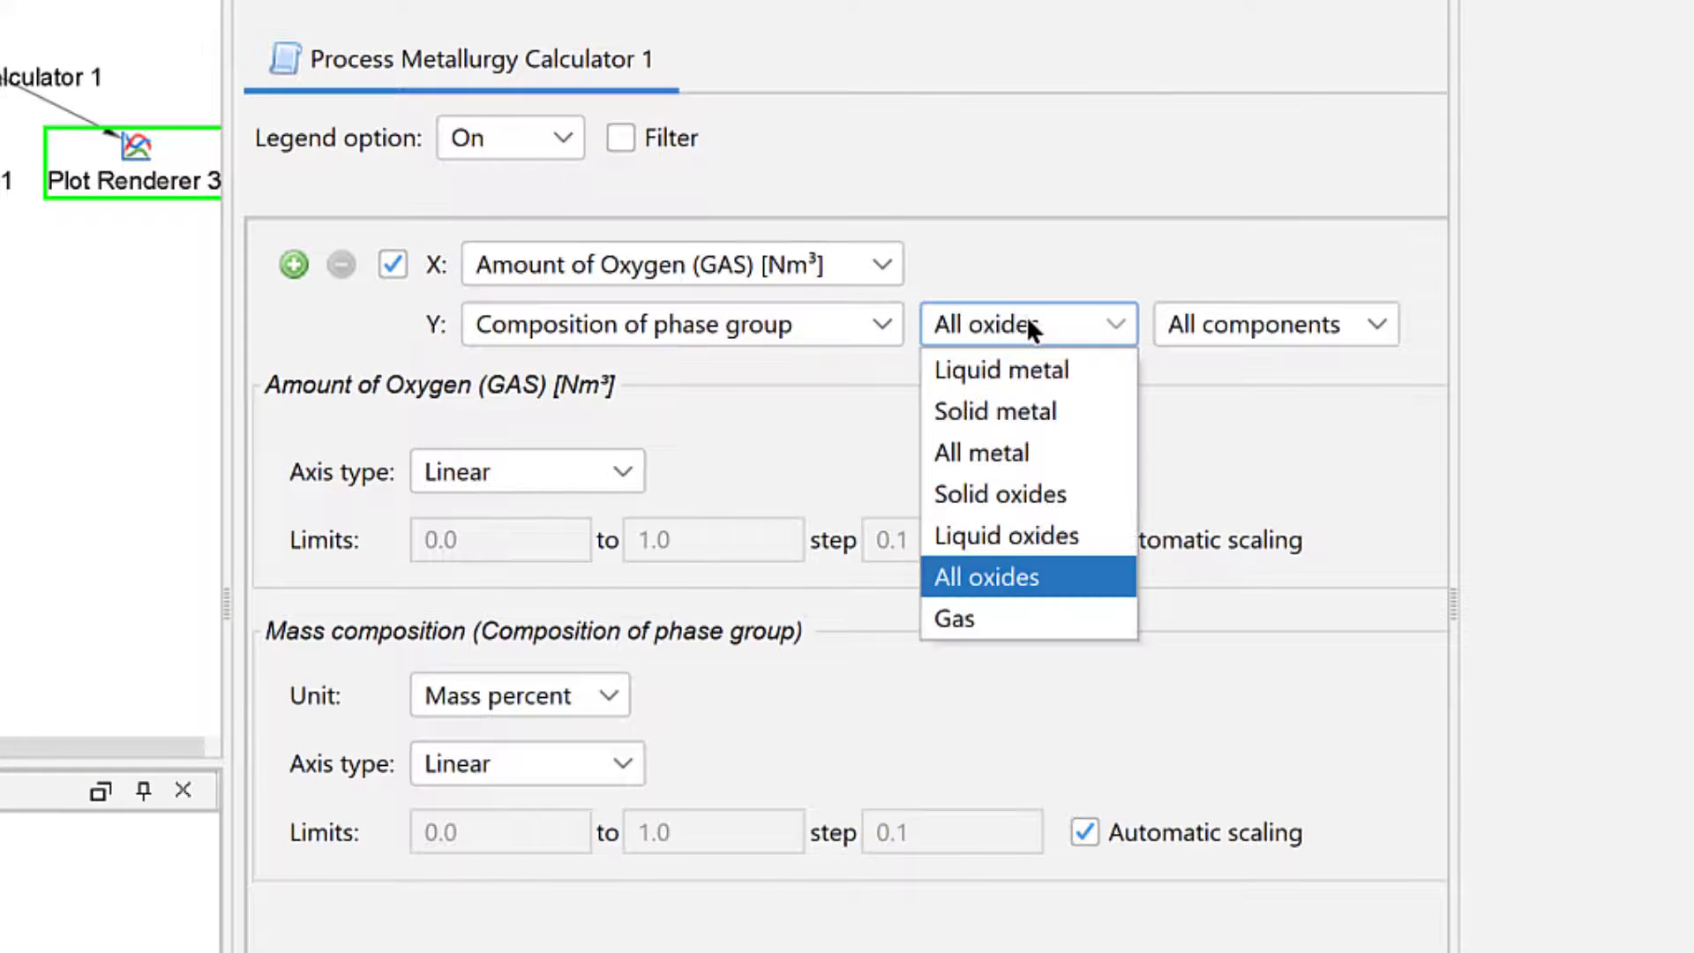
click(1025, 362)
click(1327, 325)
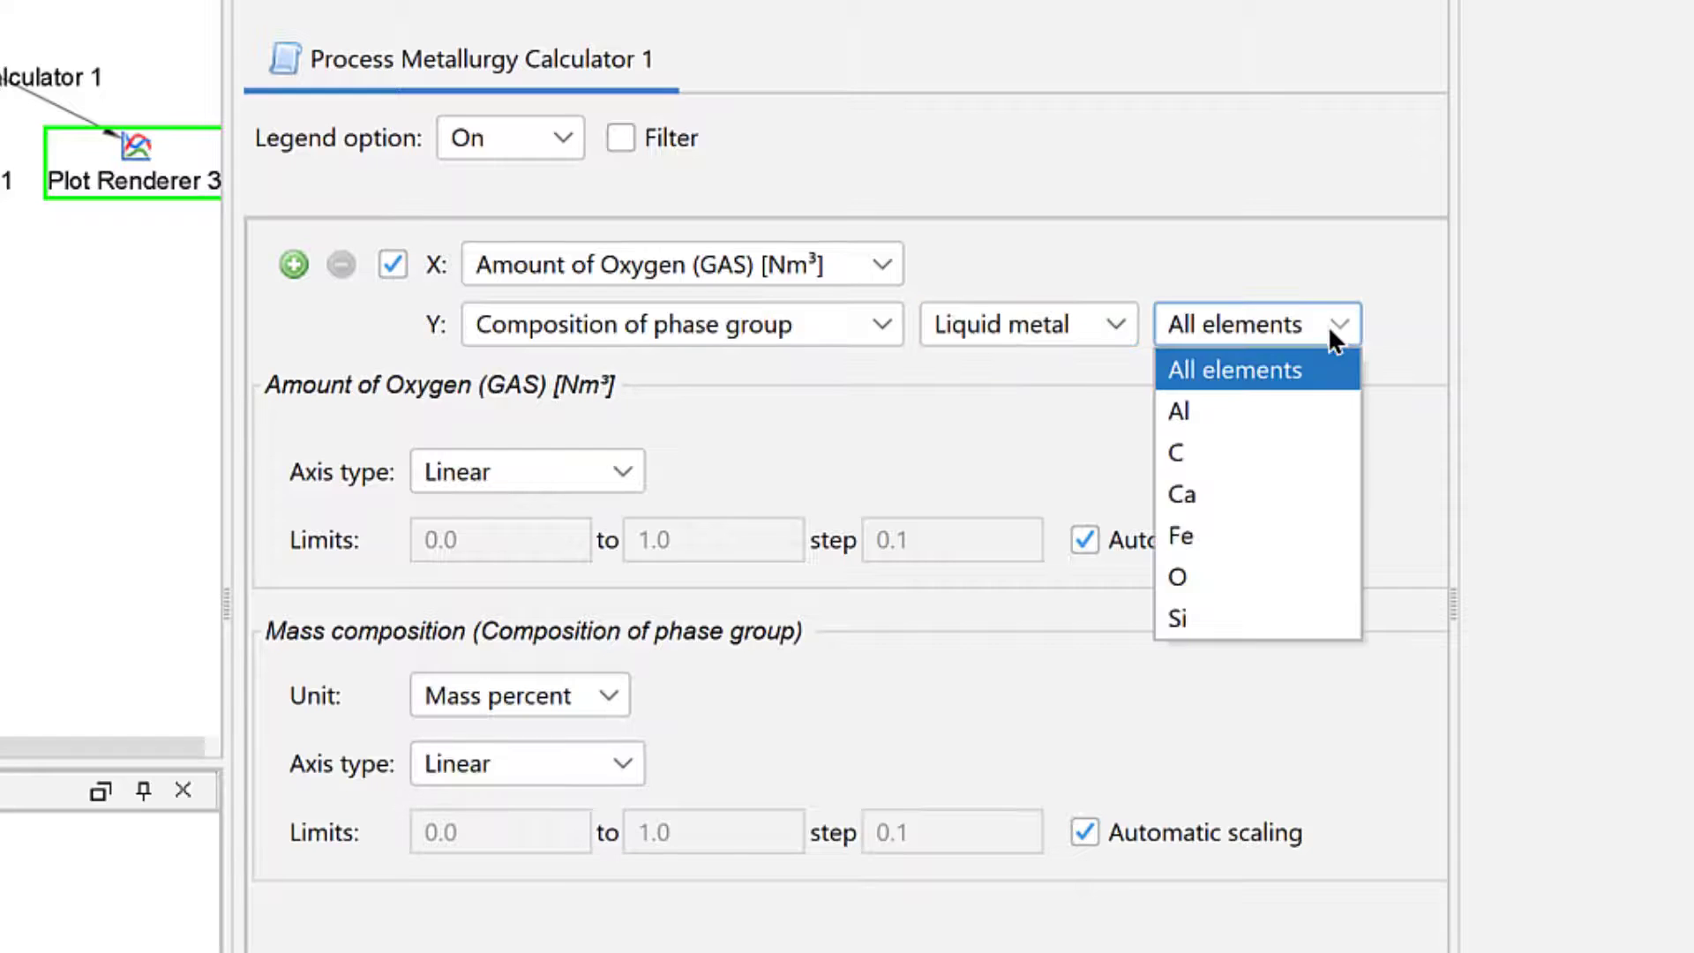
click(1327, 326)
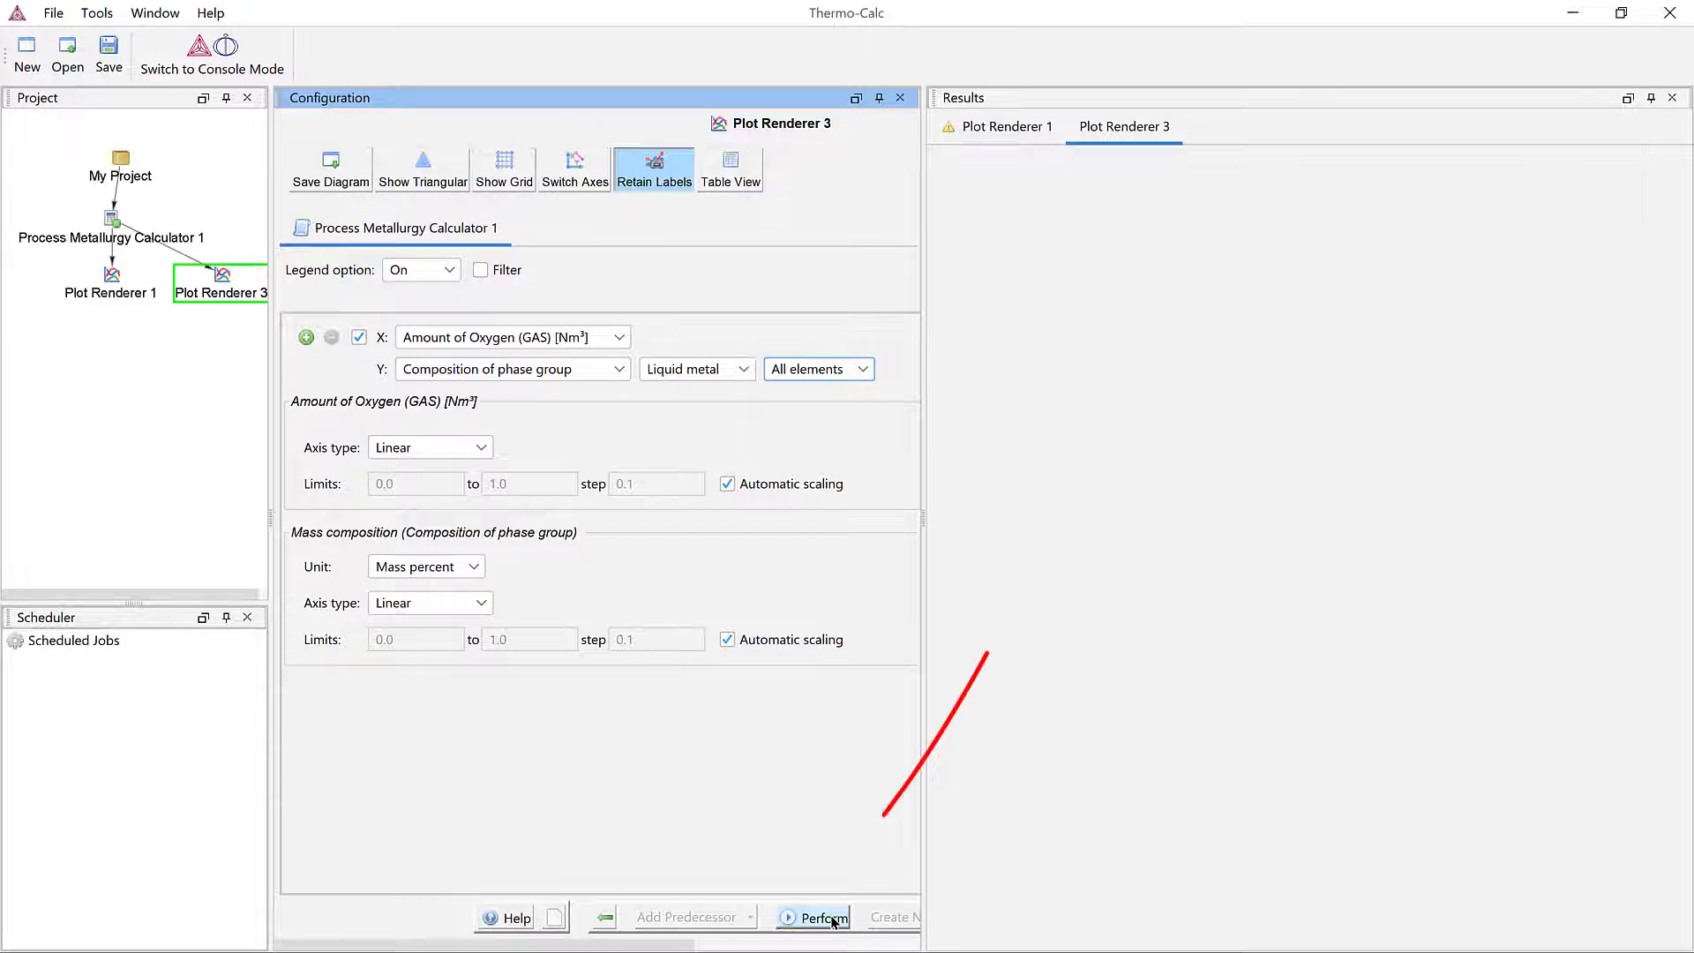
Compute the liquid-metal composition plot, zoom into its lower left, then reset to full range.
click(830, 919)
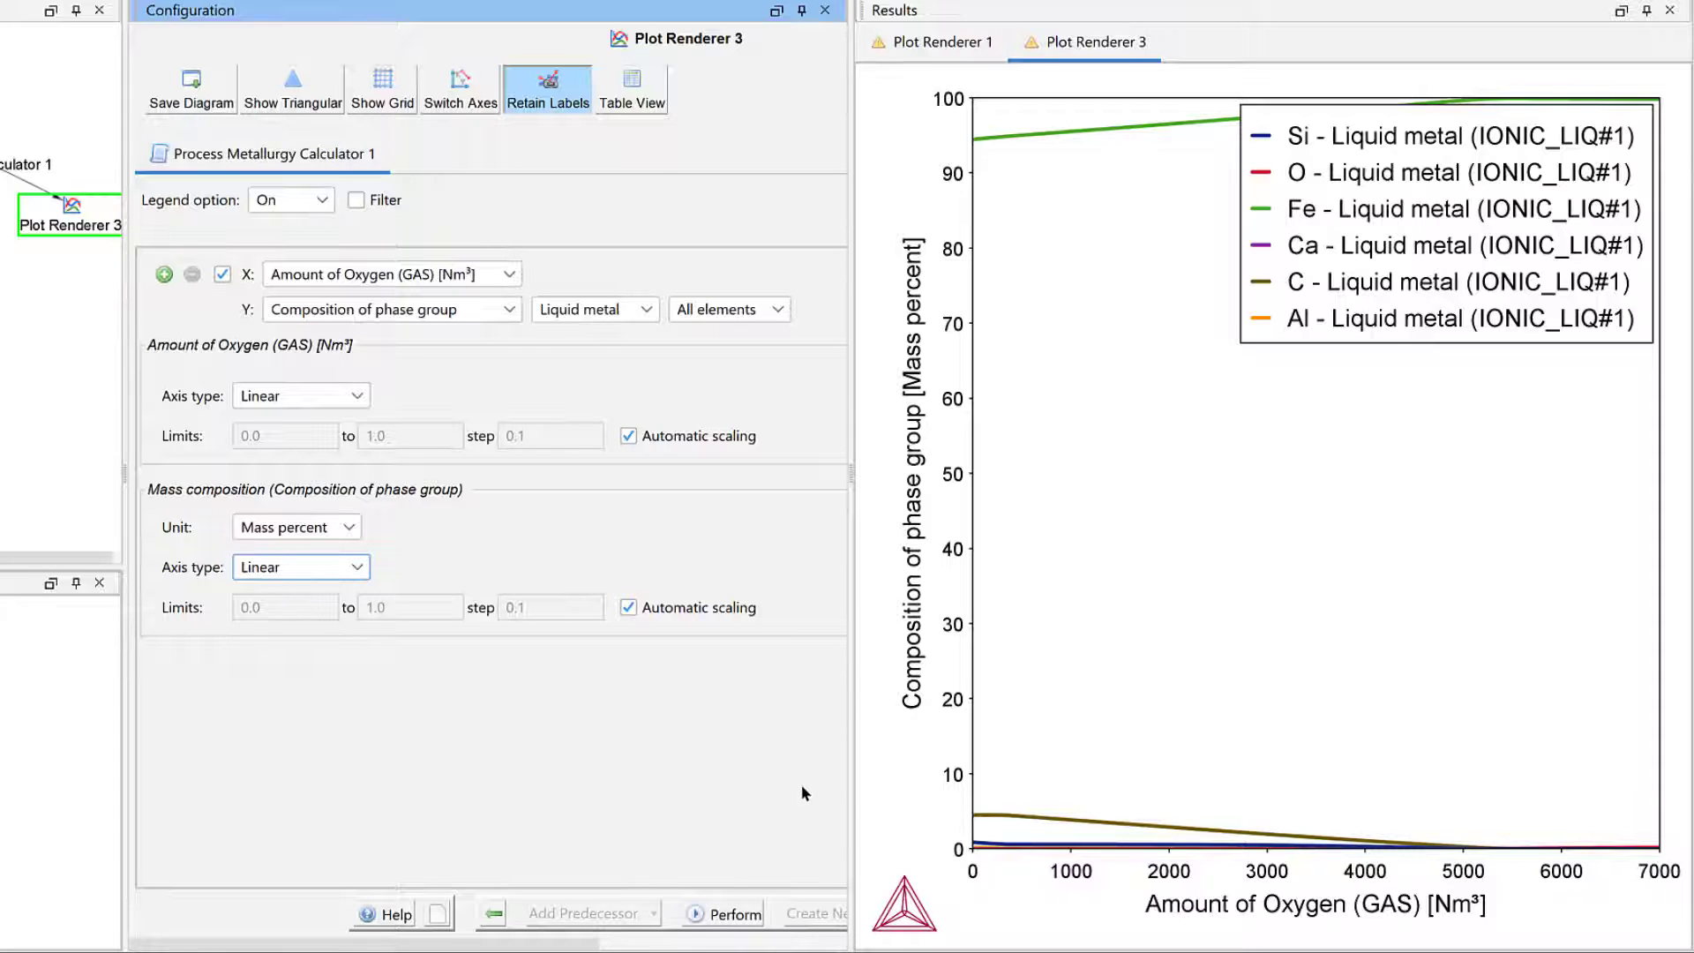
drag(938, 793, 1232, 870)
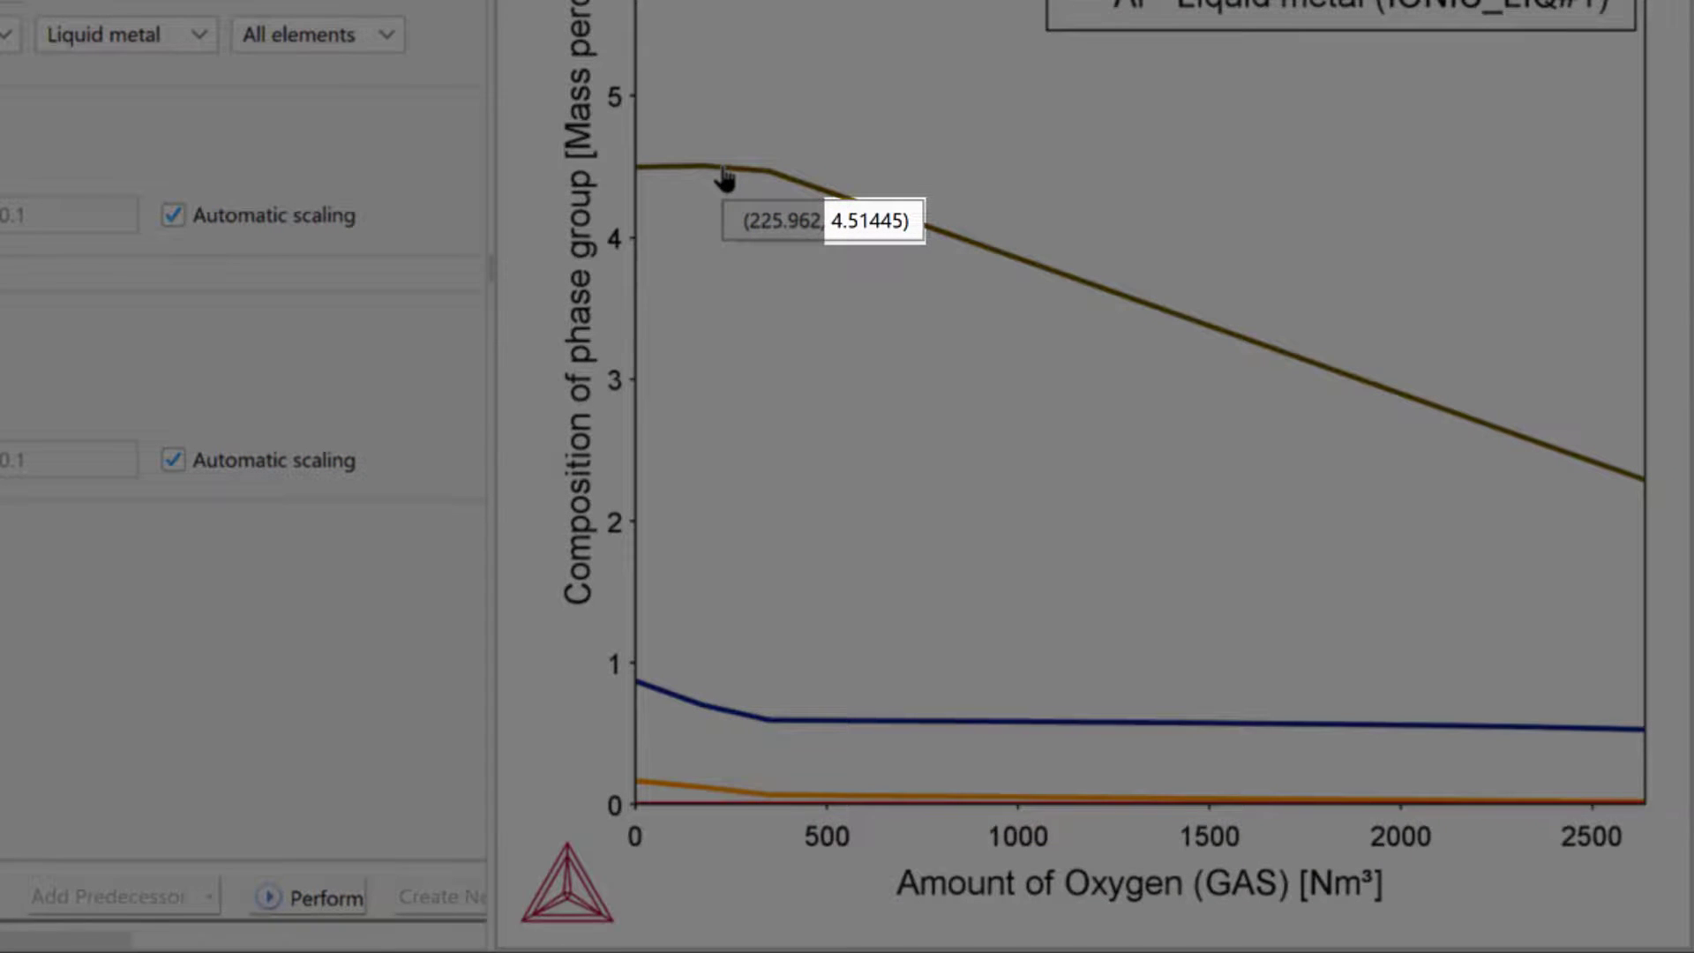
double_click(780, 276)
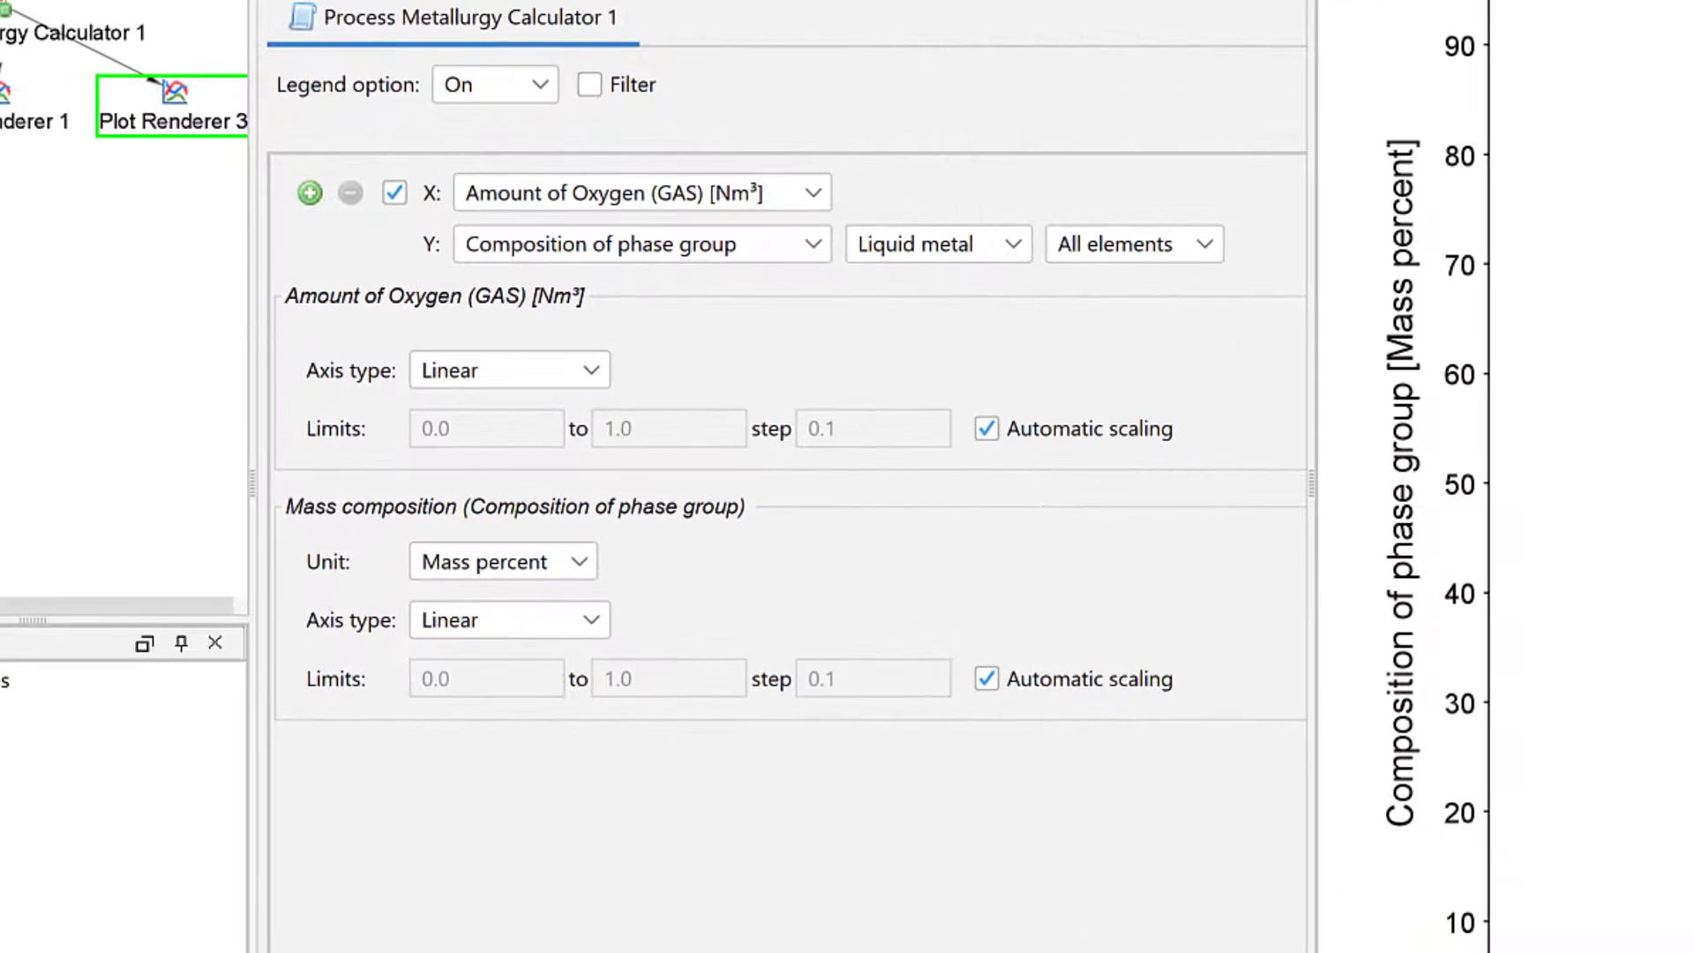
Switch the mass composition axis to Logarithmic 10 and redraw the liquid-metal plot.
click(586, 619)
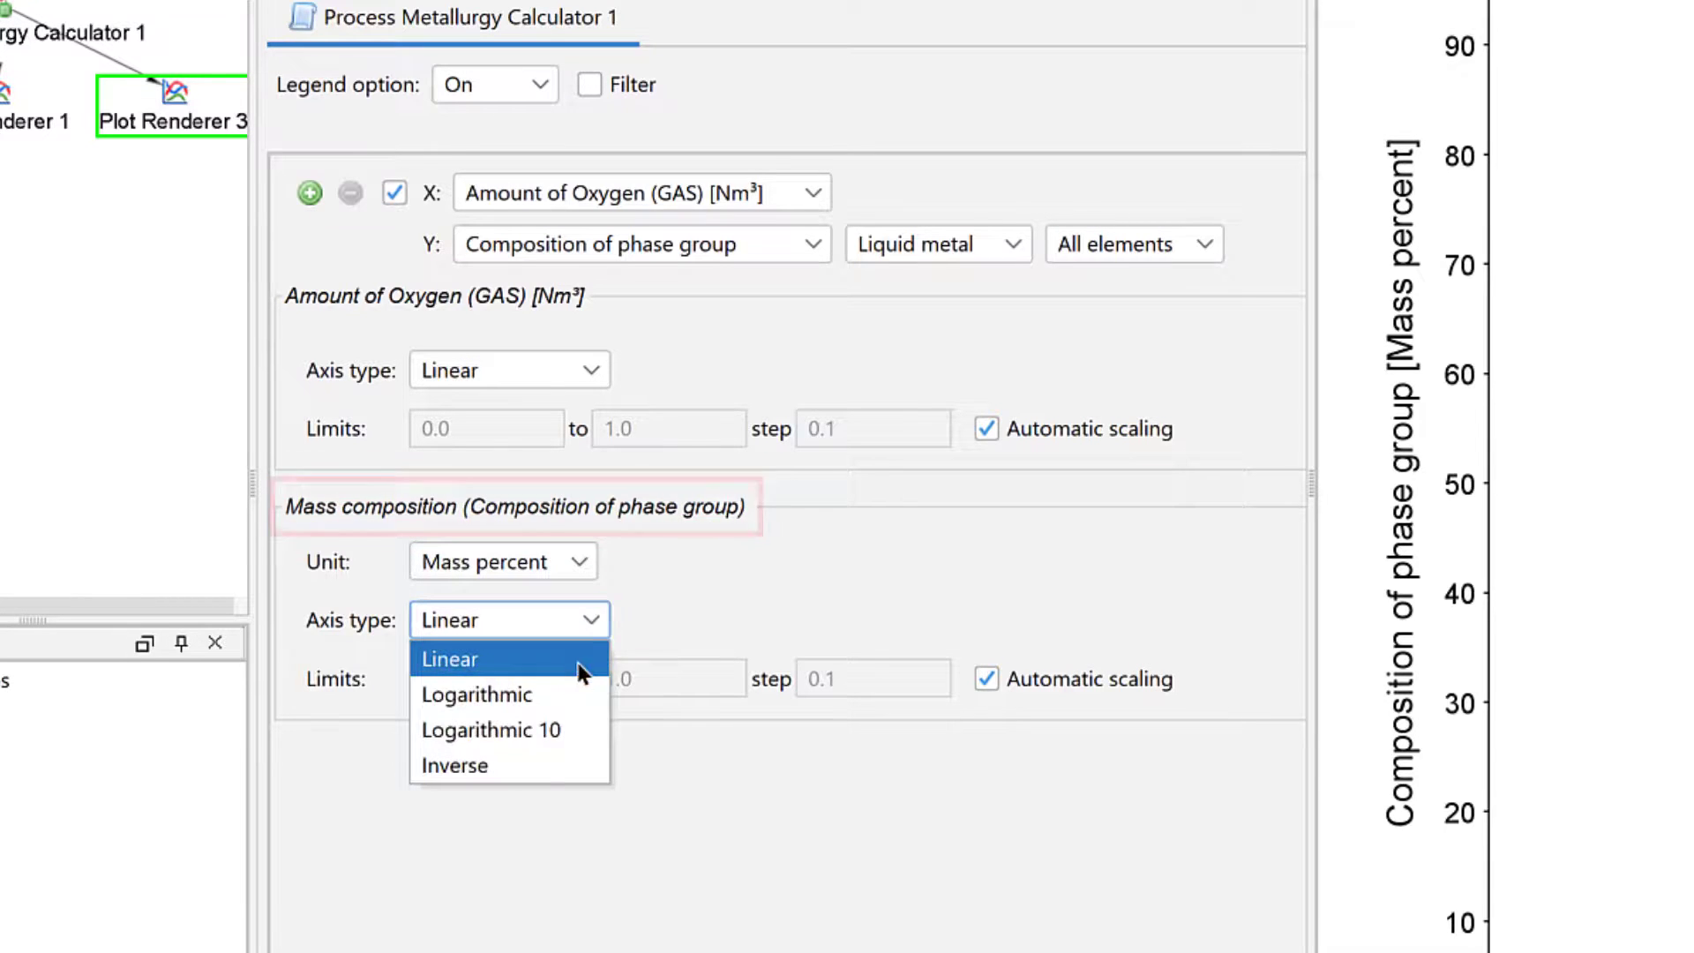
click(584, 728)
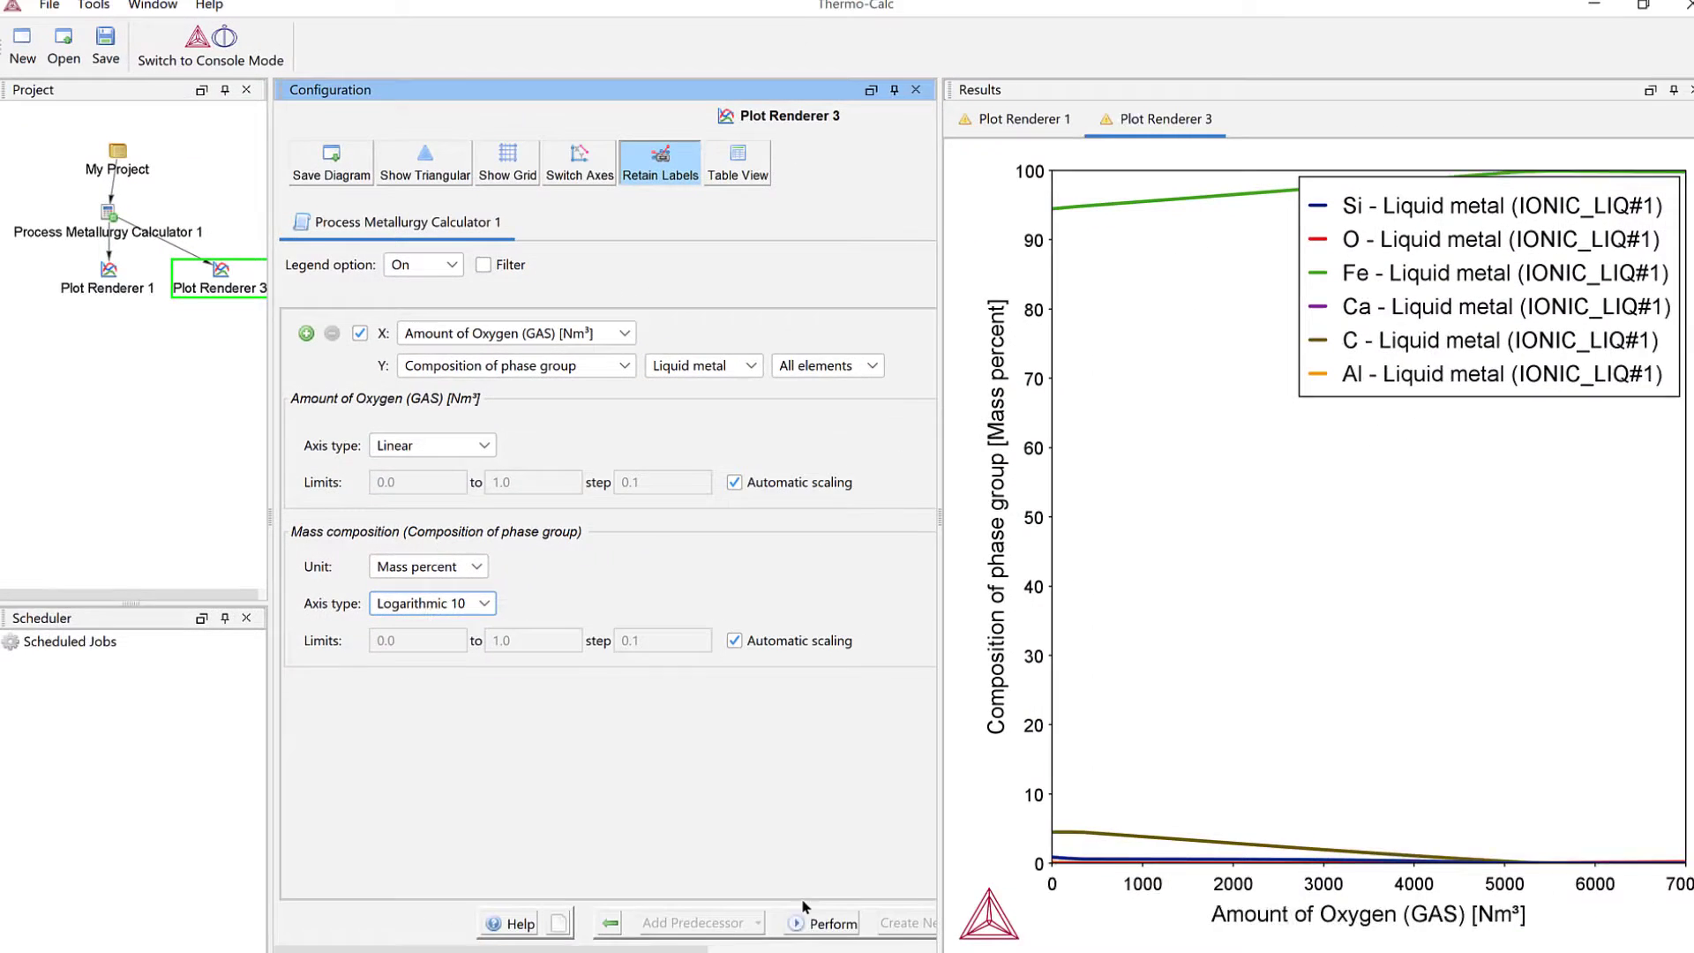
click(819, 923)
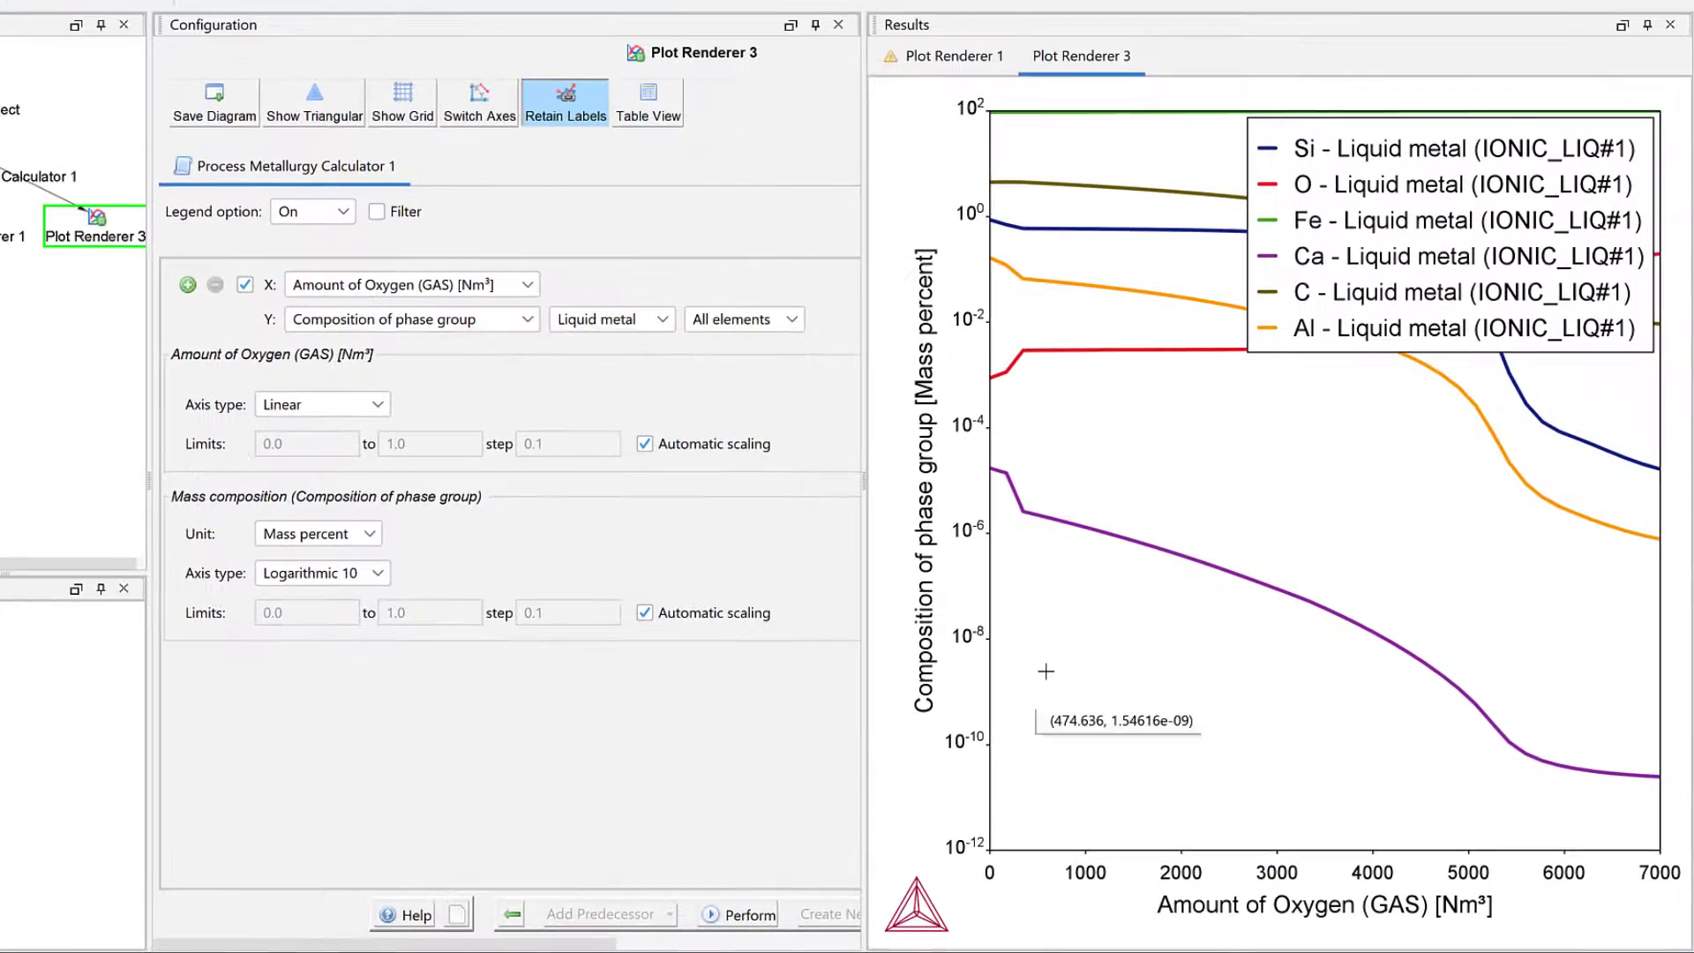
Move the legend to the plot's lower left and shrink it.
drag(1348, 313, 1205, 731)
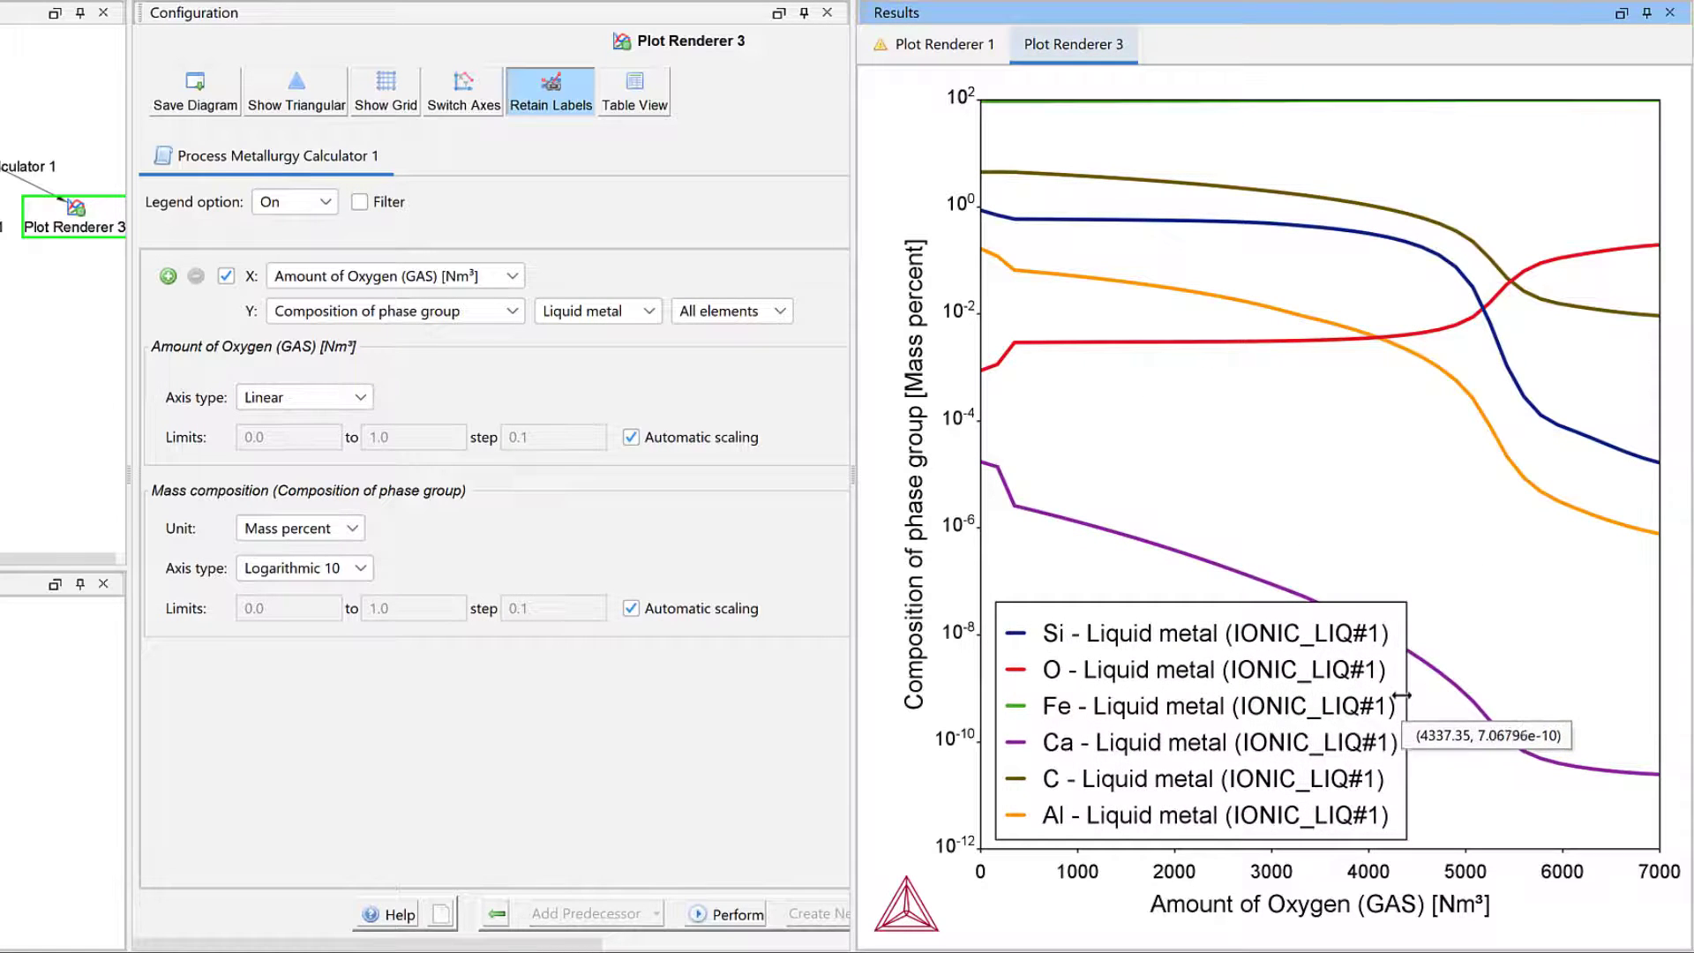
drag(1394, 713, 1288, 717)
click(797, 753)
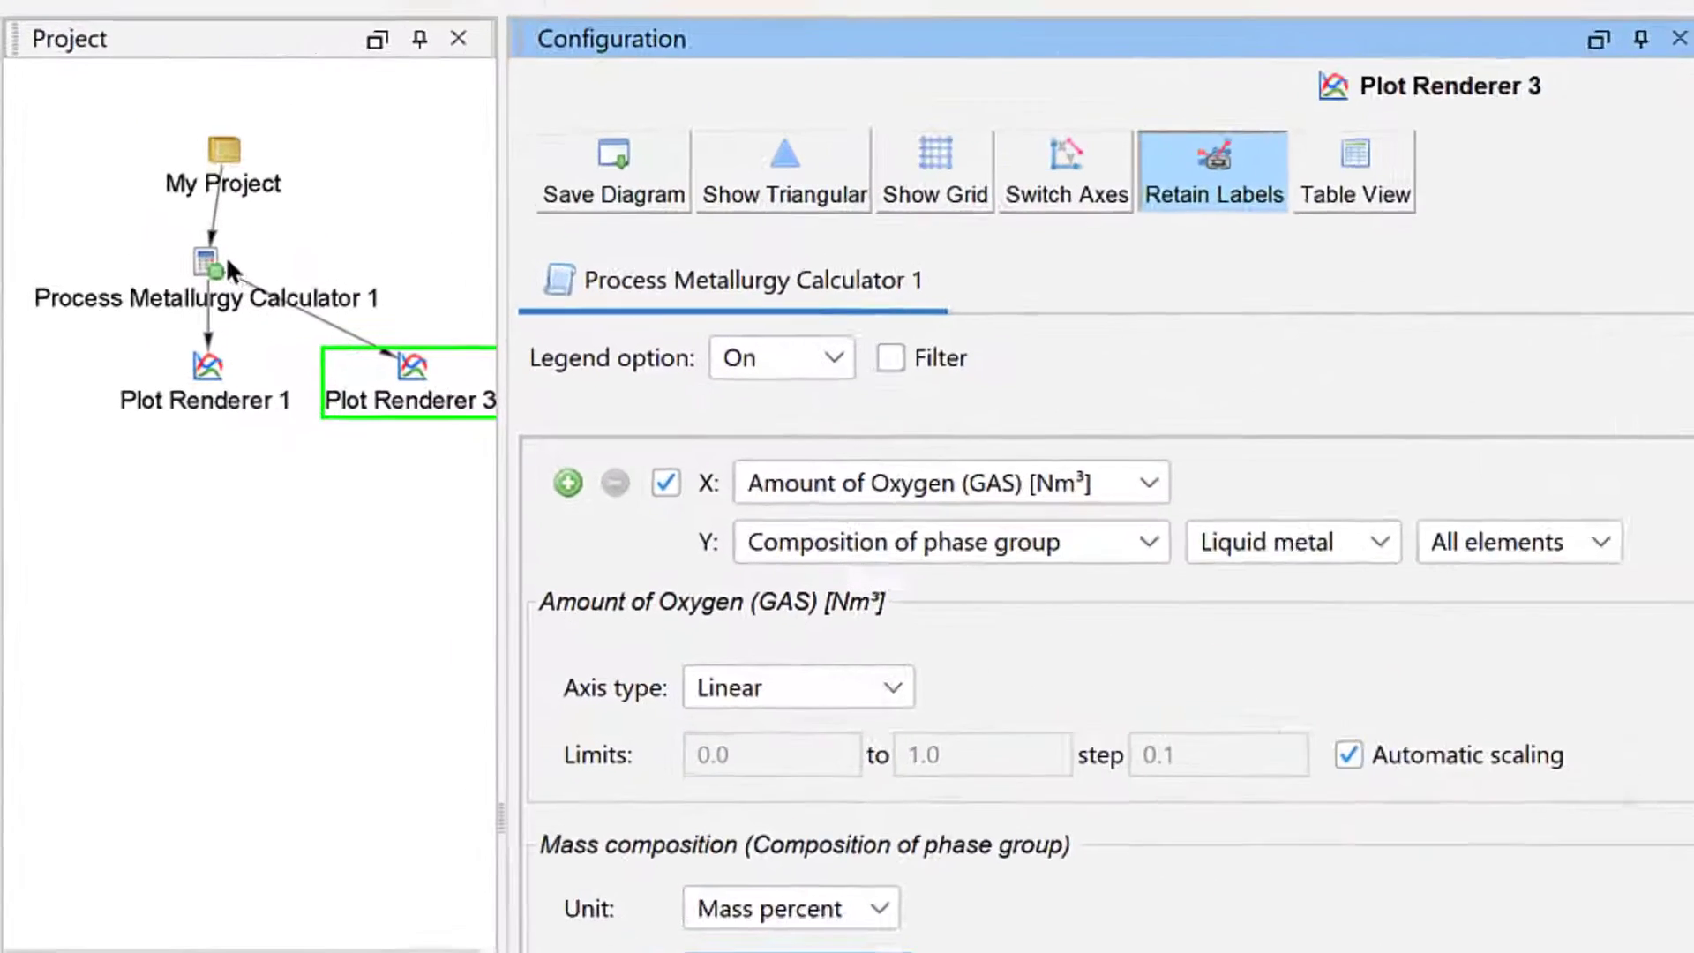
Add Plot Renderer 5 under the calculator with Y set to Liquid oxides composition, all components.
click(111, 212)
right_click(224, 260)
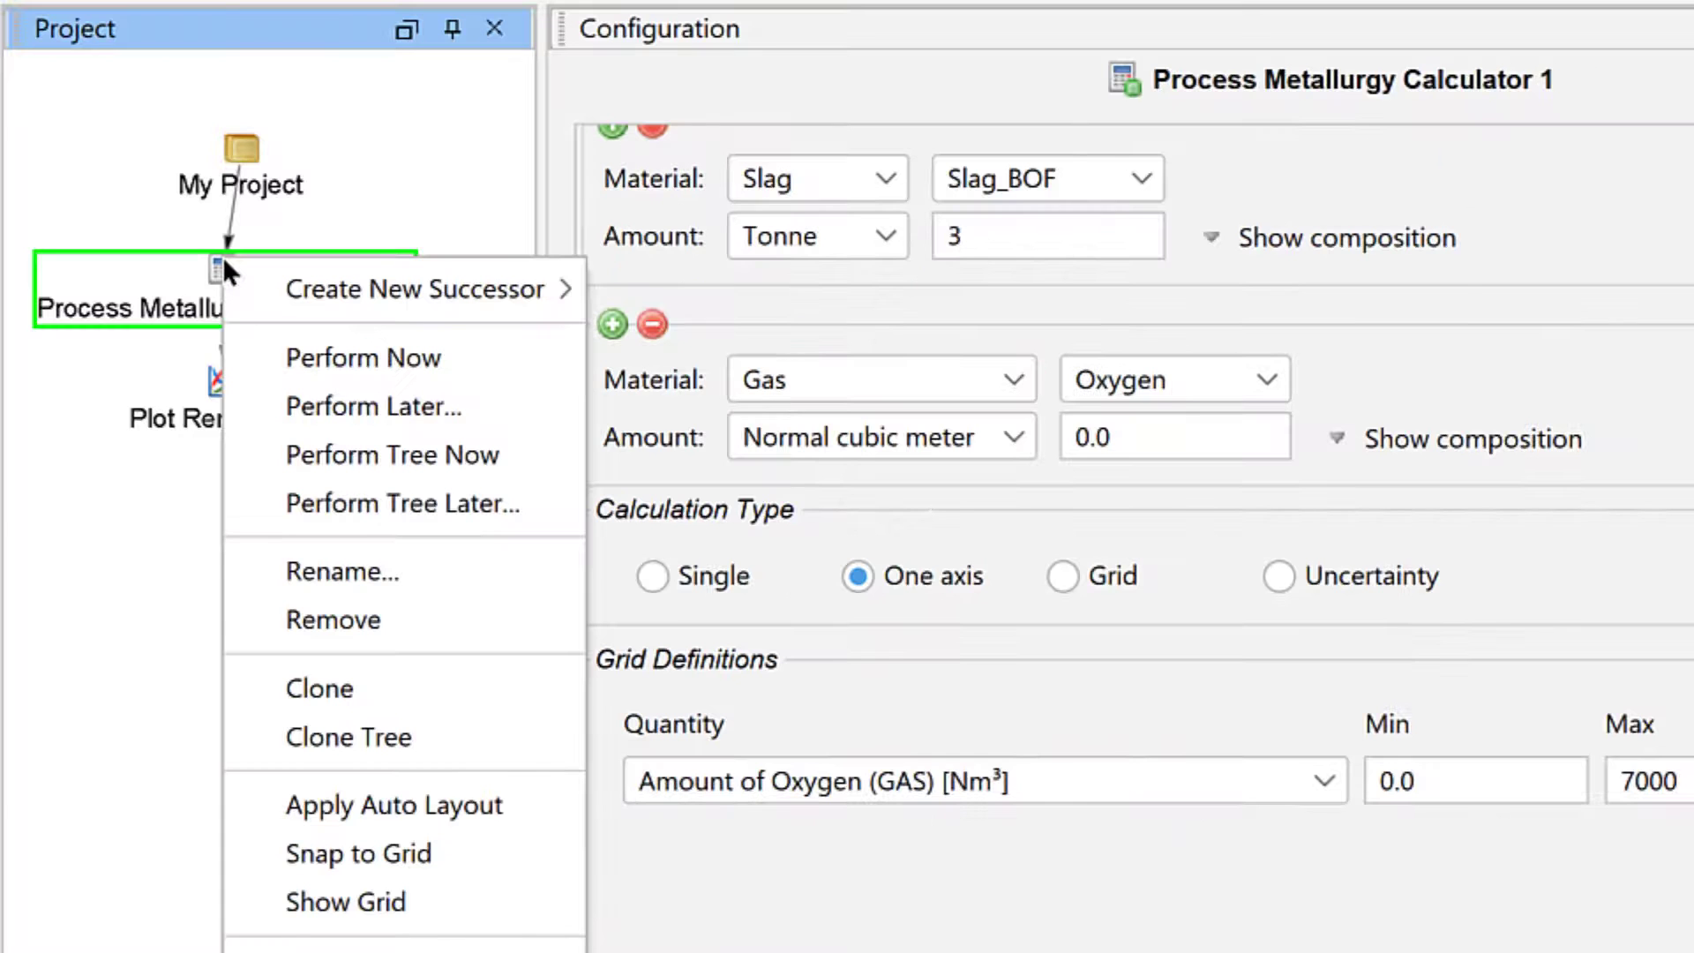
mouse_move(245, 273)
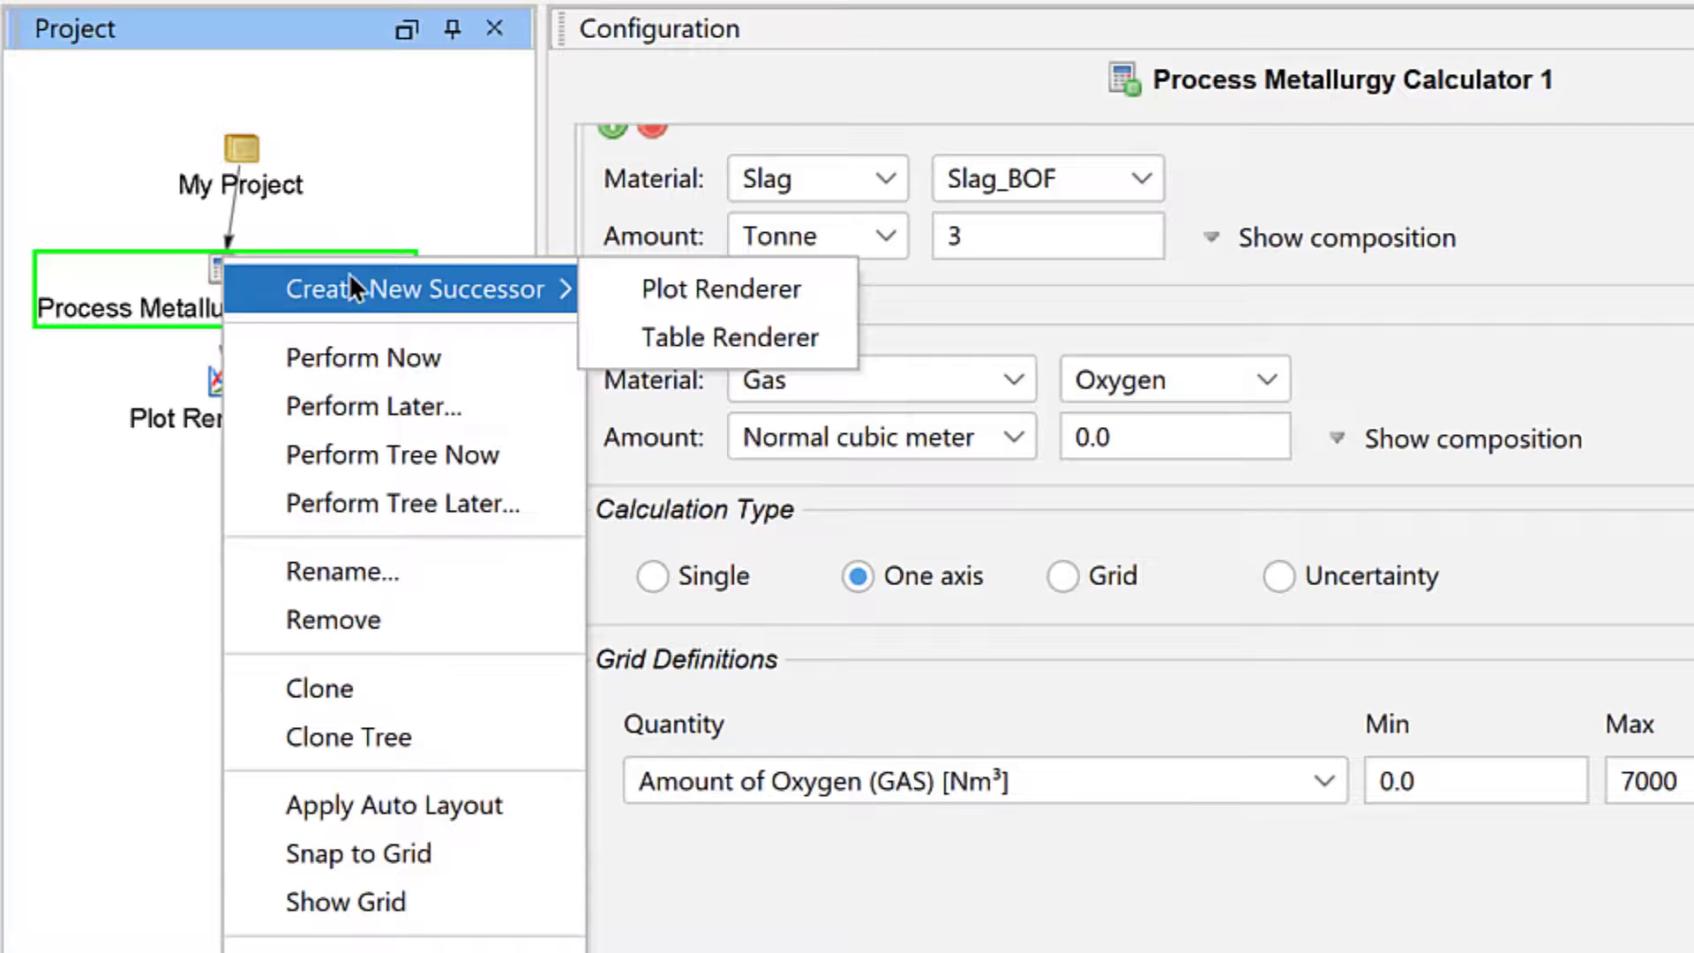
click(638, 283)
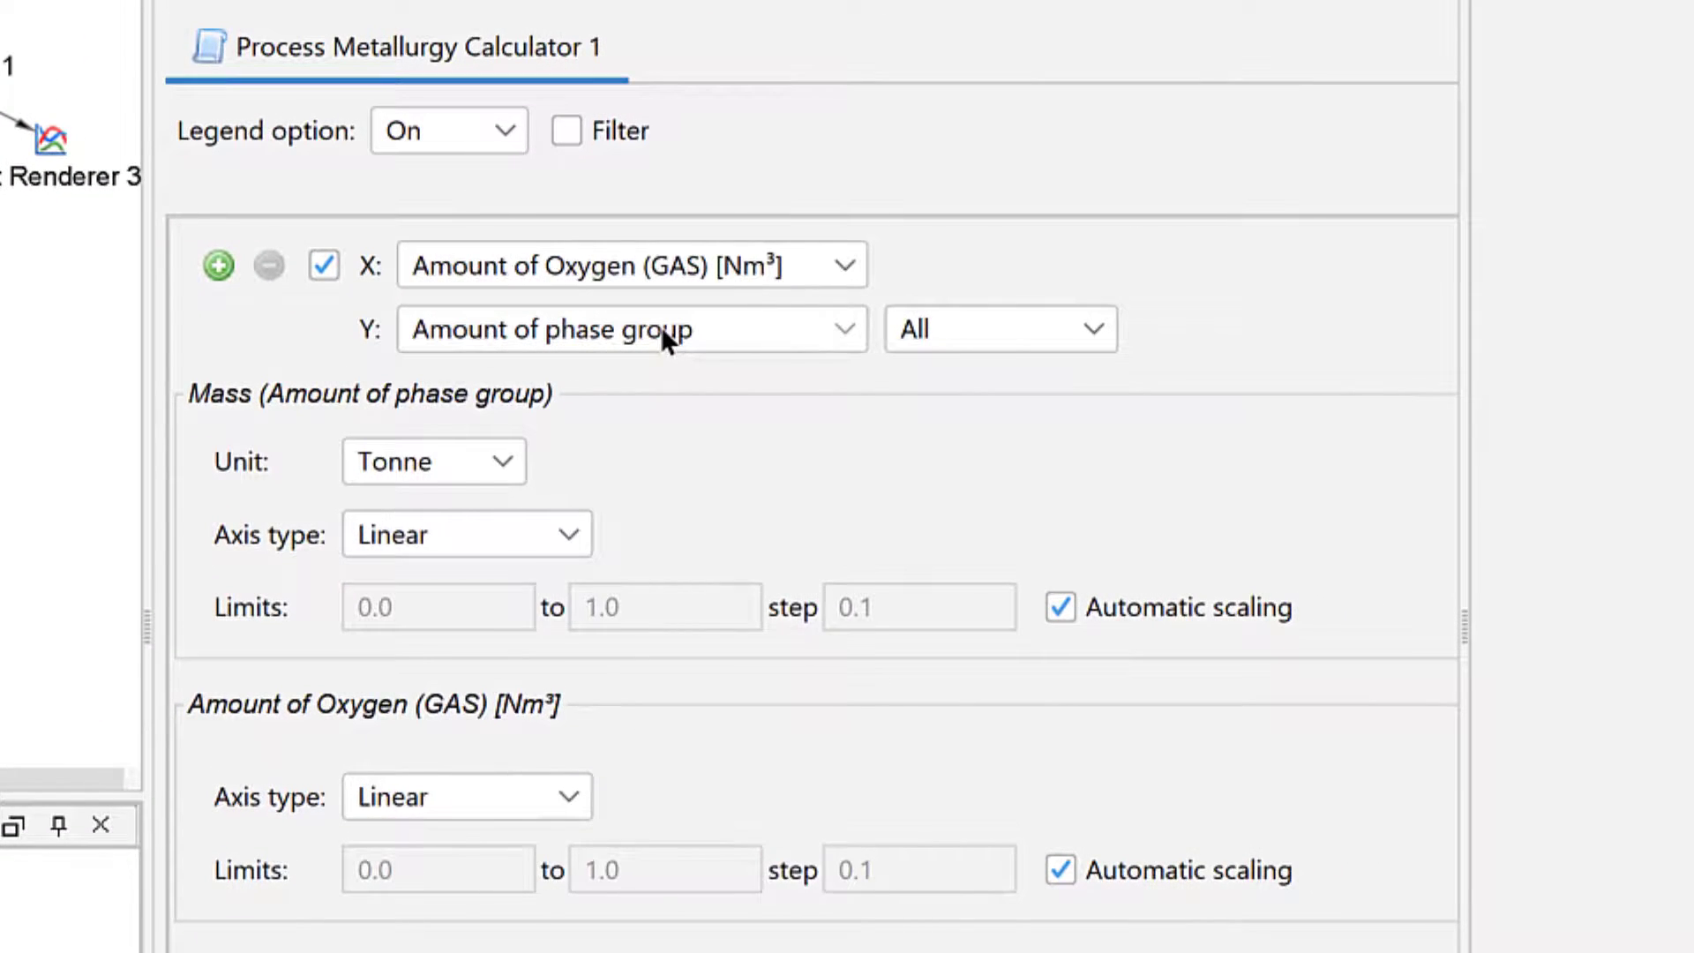
click(660, 328)
click(710, 465)
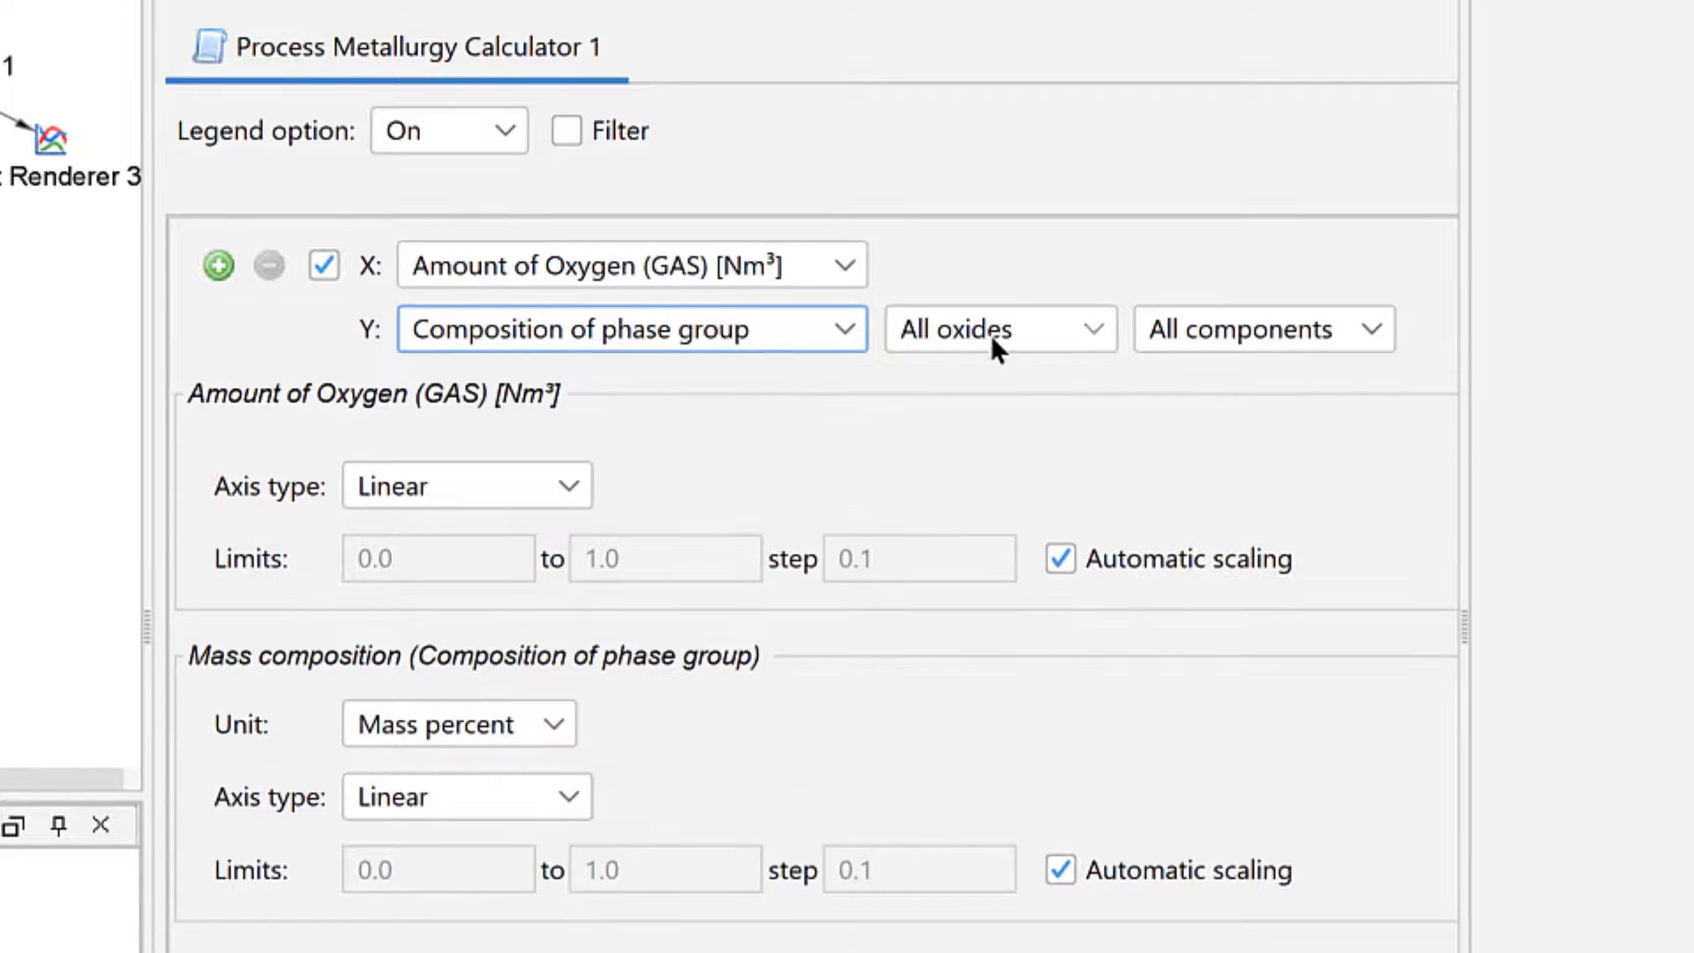
click(992, 338)
click(1016, 552)
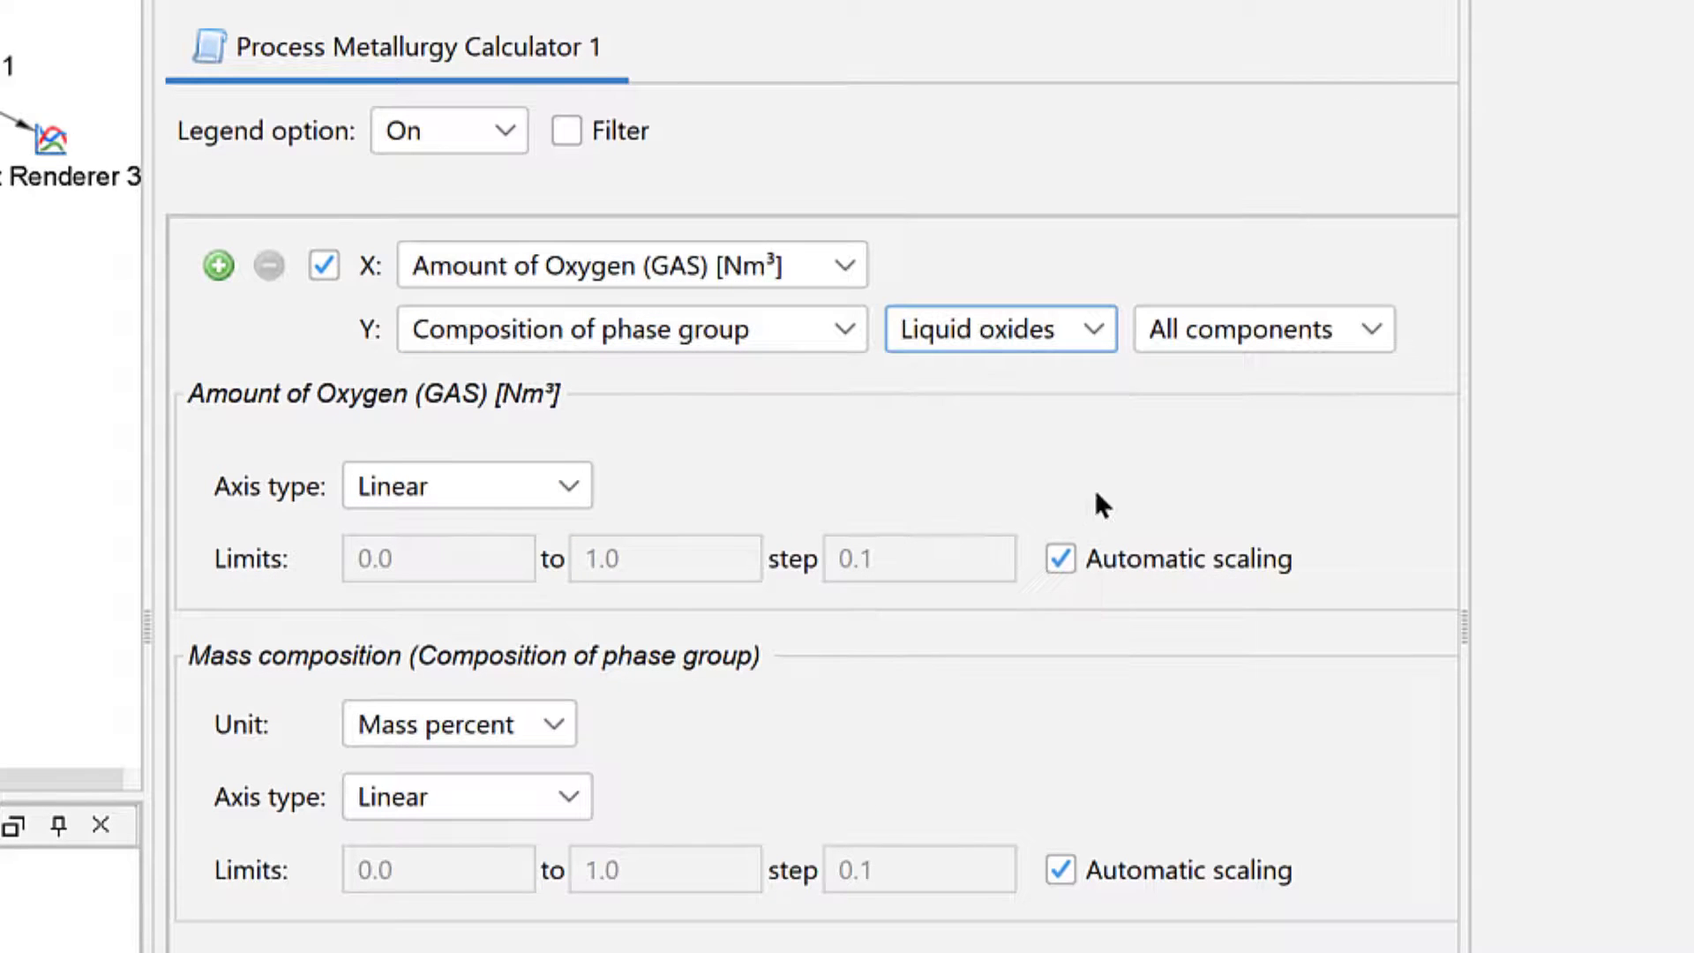
click(1317, 337)
click(1227, 375)
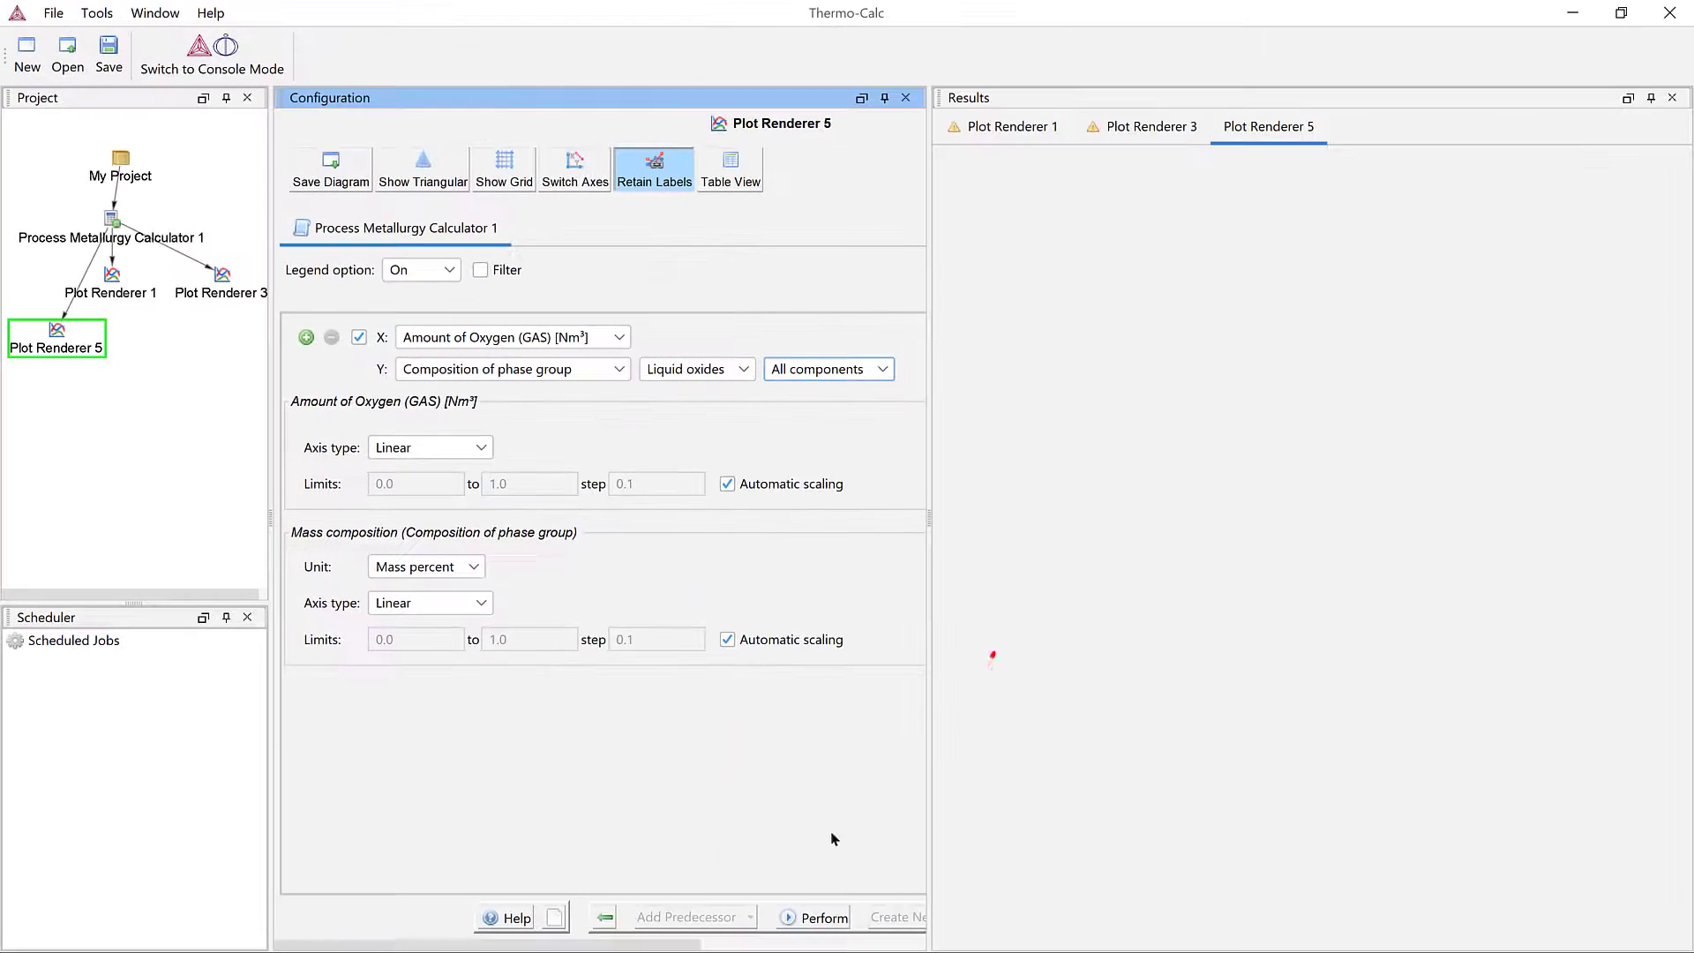
Compute the liquid-oxides composition plot, then bring back the Plot Renderer 1 phase-amount graph.
click(839, 919)
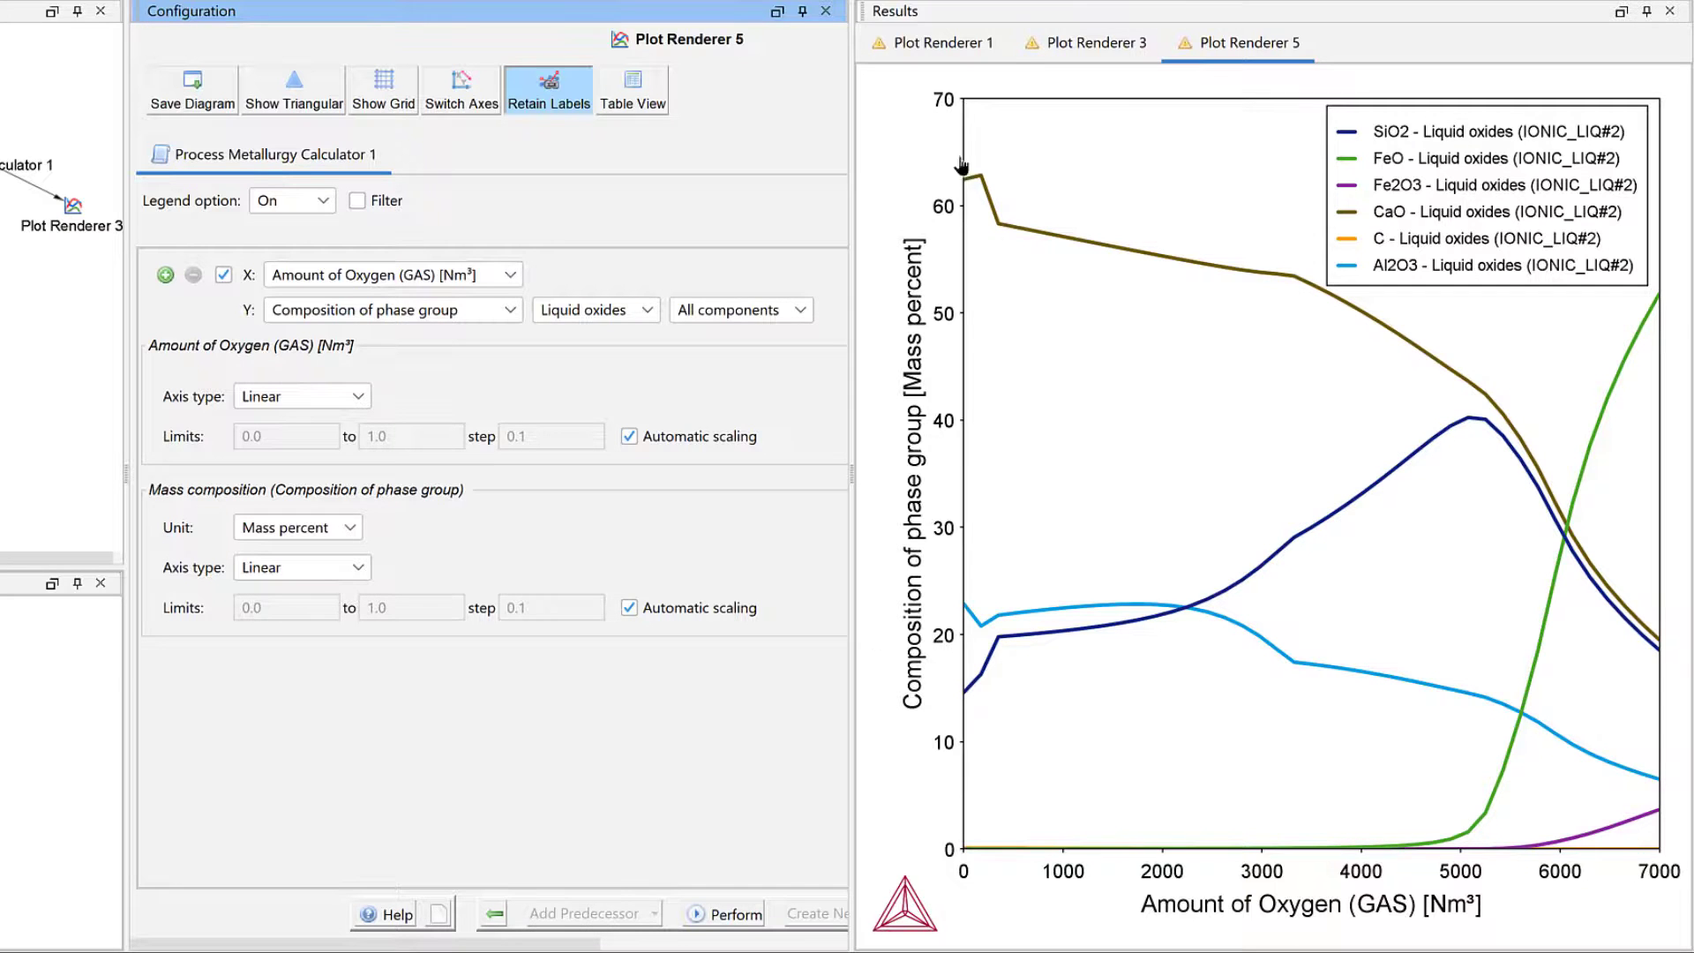
click(975, 45)
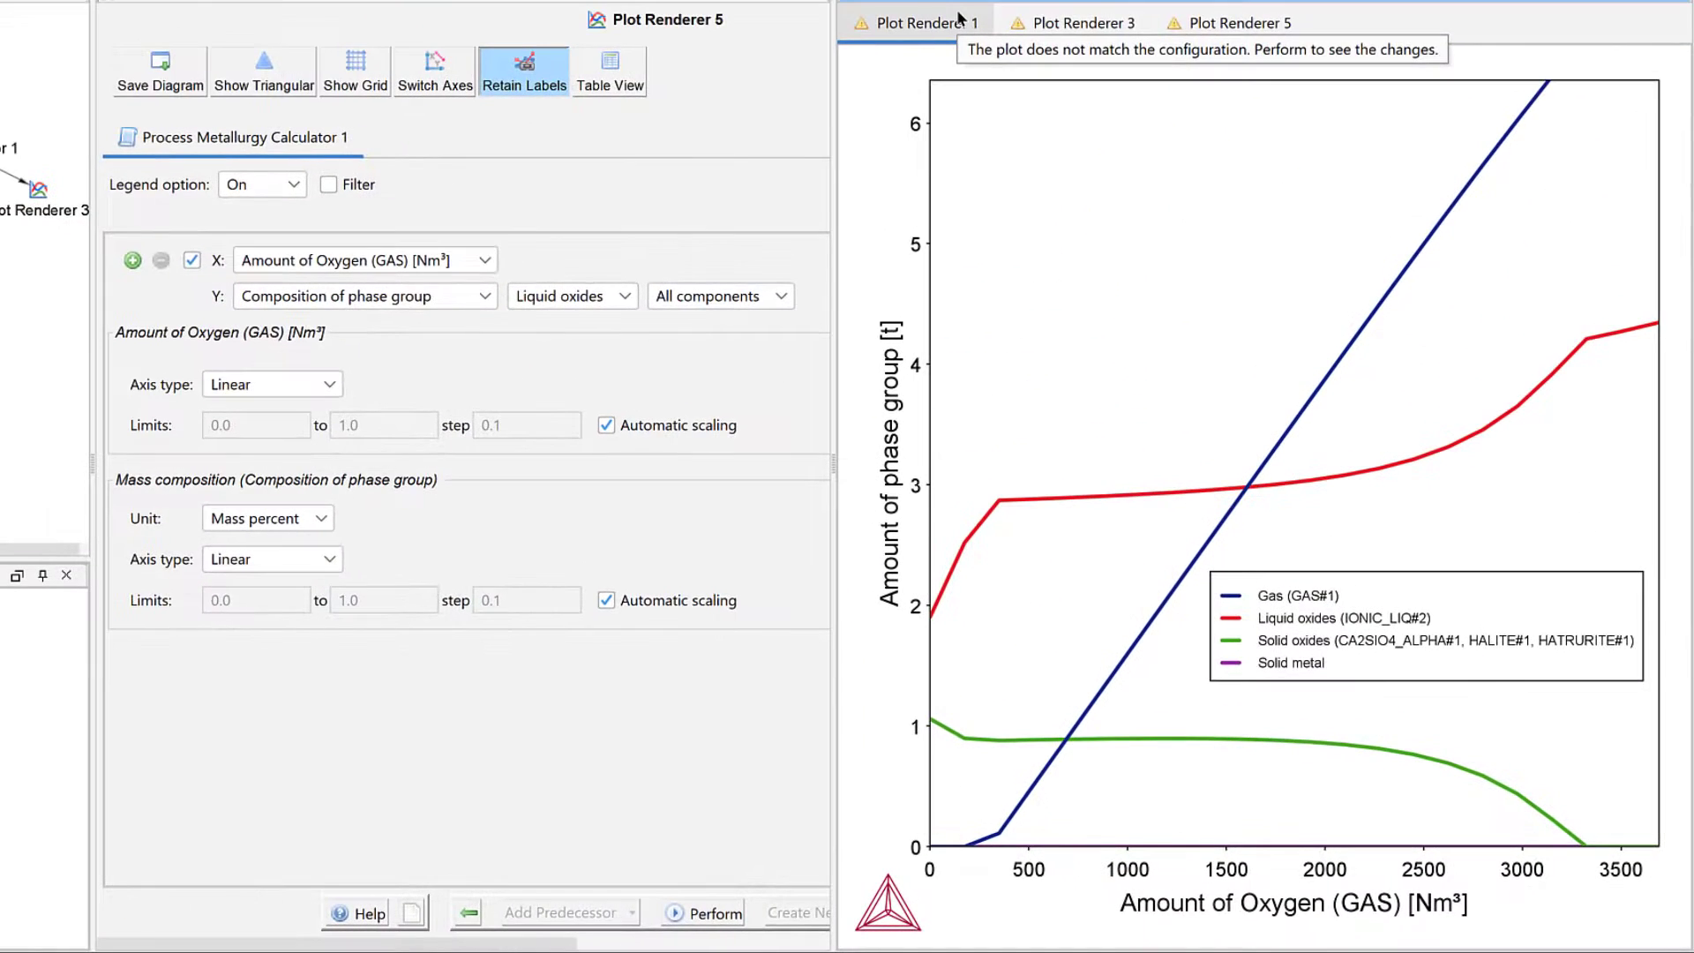
Reopen the Plot Renderer 5 liquid-oxides plot and drag its legend to the lower left.
click(1223, 19)
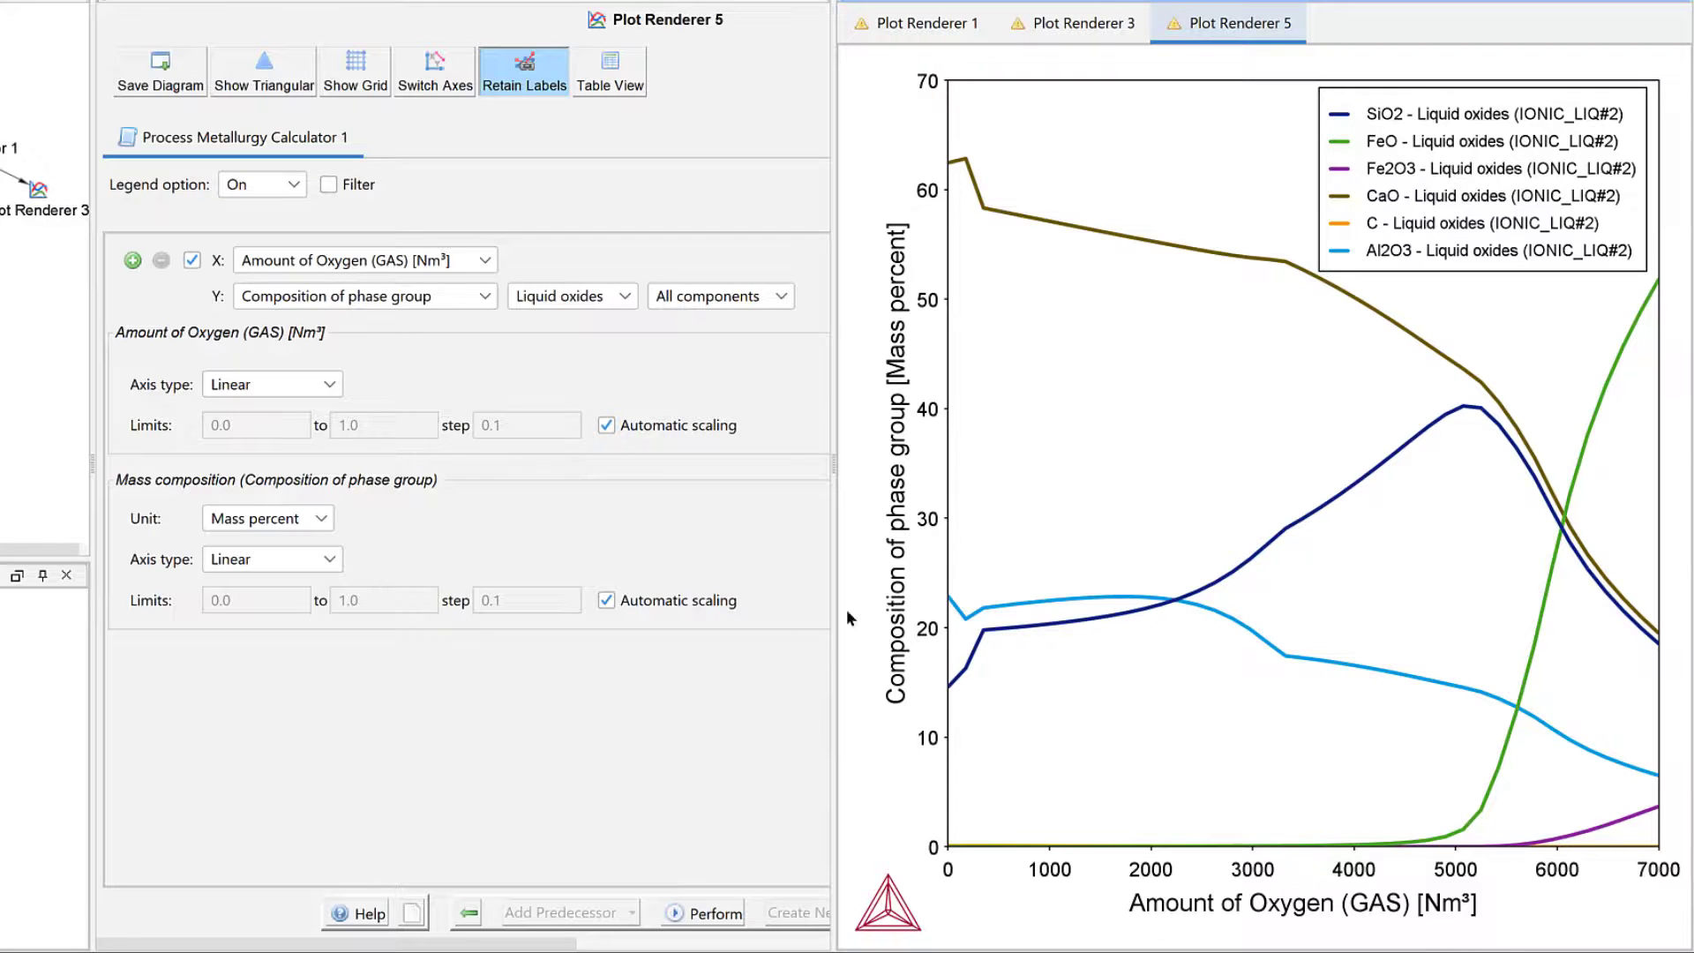
drag(1487, 230, 1147, 794)
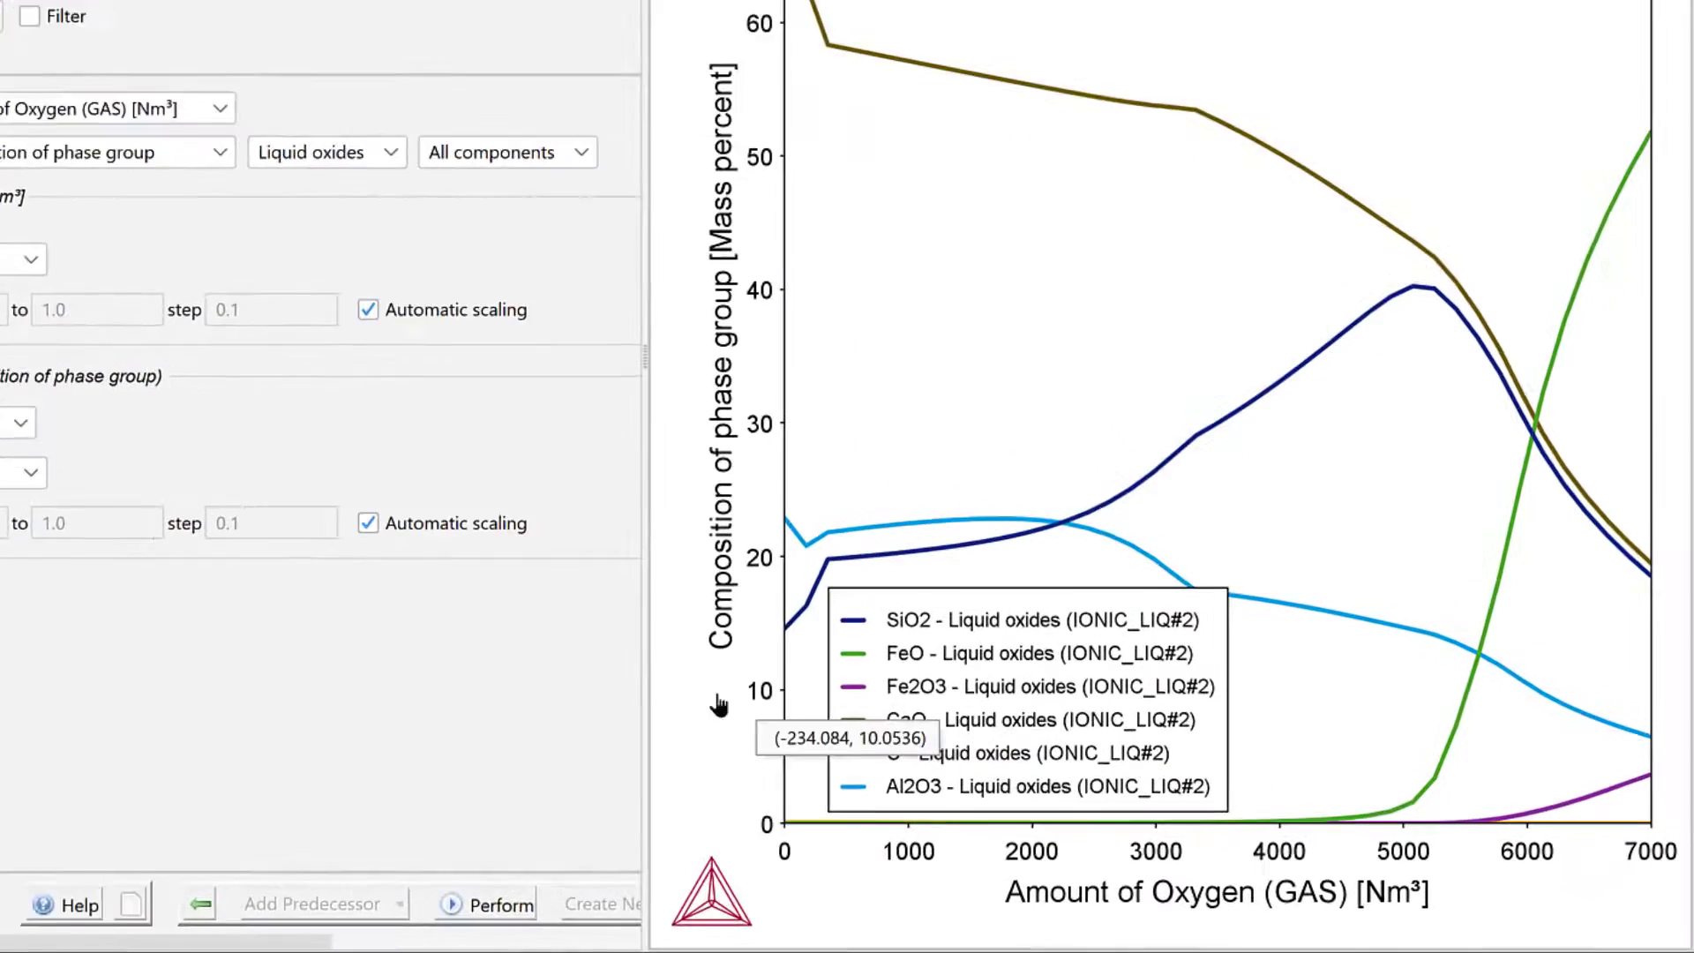